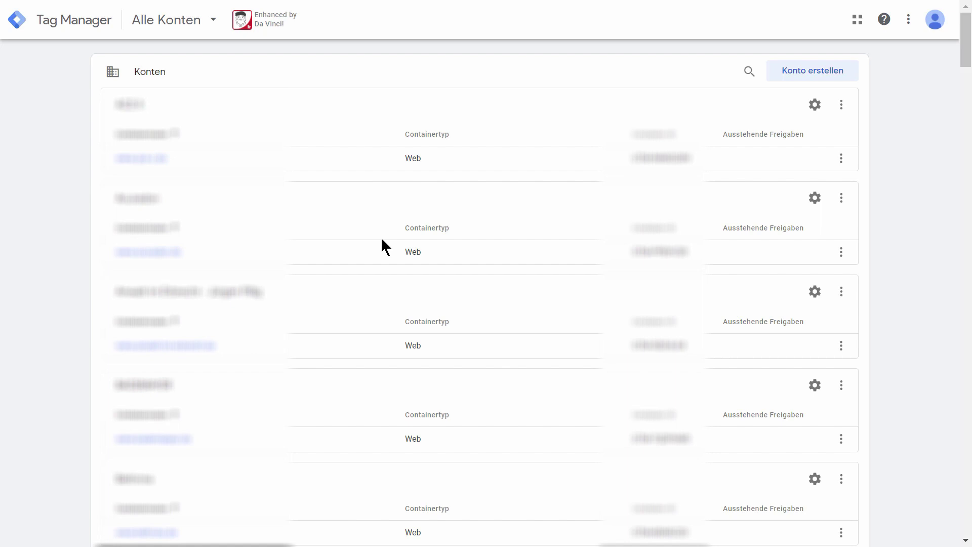
# Step: Start a new Tag Manager account named "Industrie GMBH" with Deutschland as the country
pyautogui.click(824, 81)
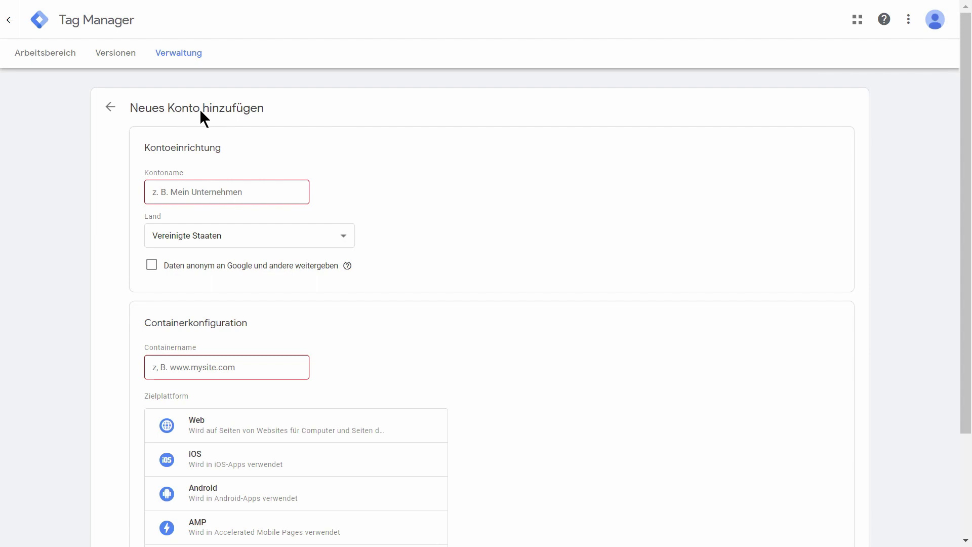
pyautogui.click(251, 189)
pyautogui.write('I')
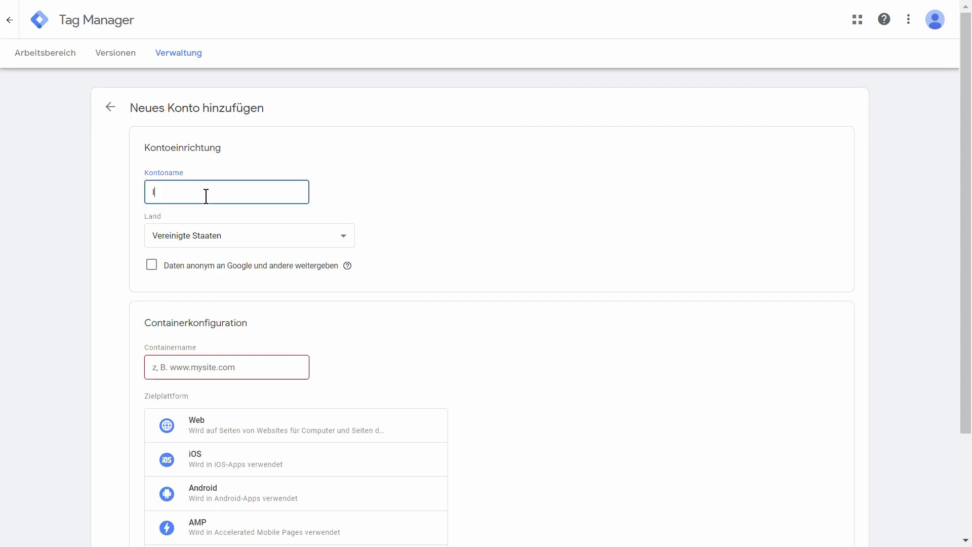
pyautogui.write('ndustrie GMBH')
pyautogui.click(381, 191)
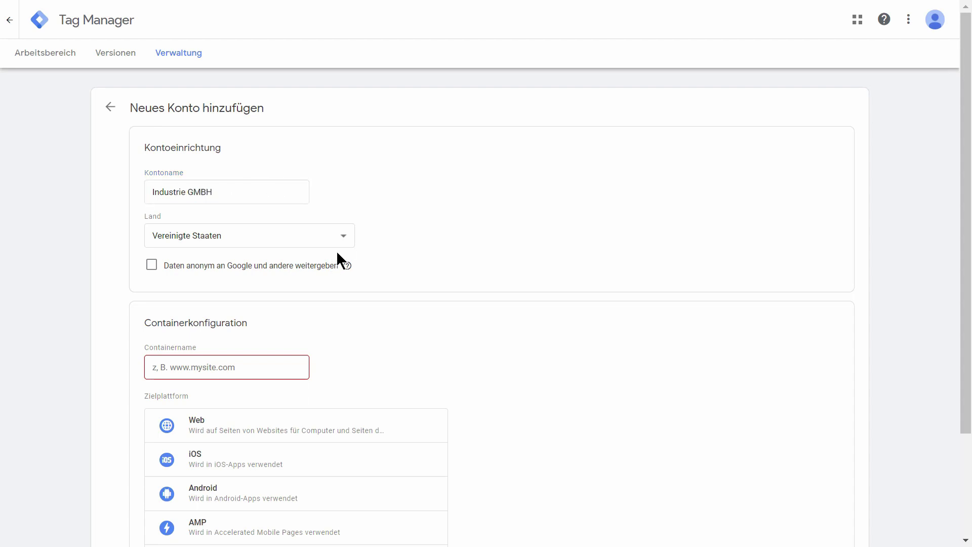
pyautogui.click(340, 237)
pyautogui.press('d')
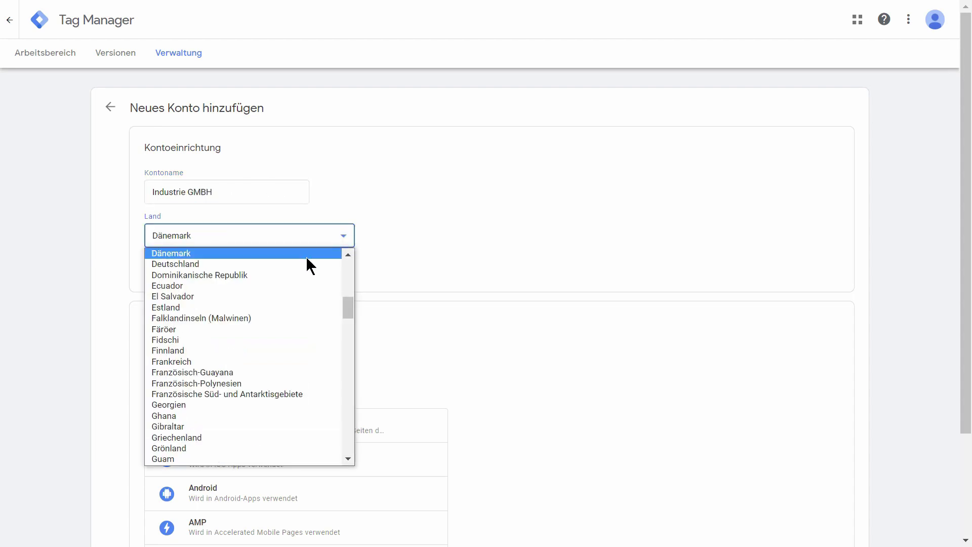
pyautogui.click(262, 264)
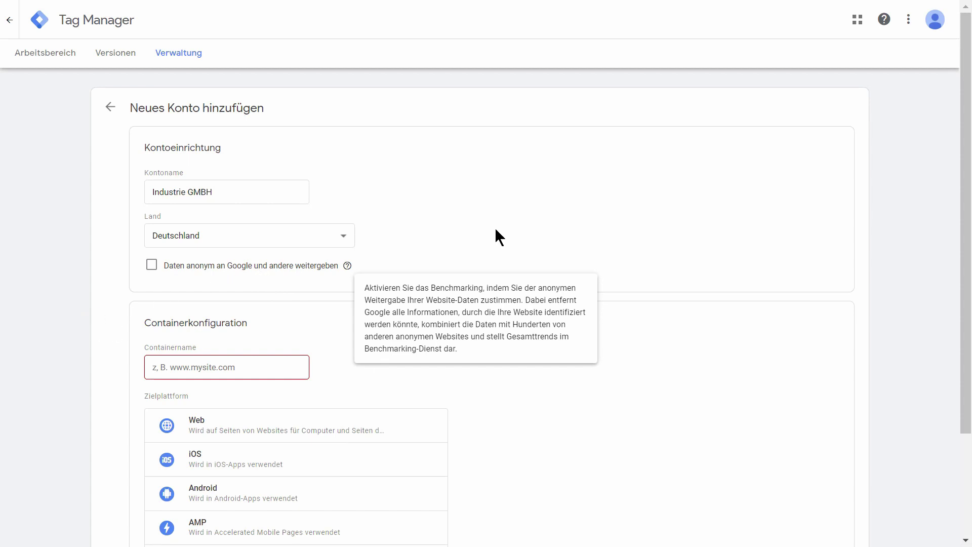
pyautogui.scroll(-3, 509, 367)
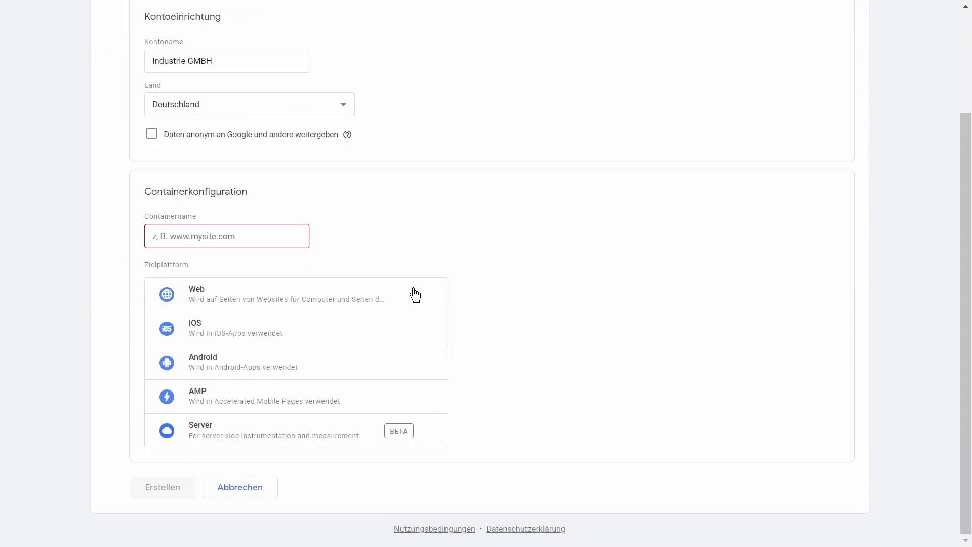
pyautogui.click(220, 237)
pyautogui.write('Web')
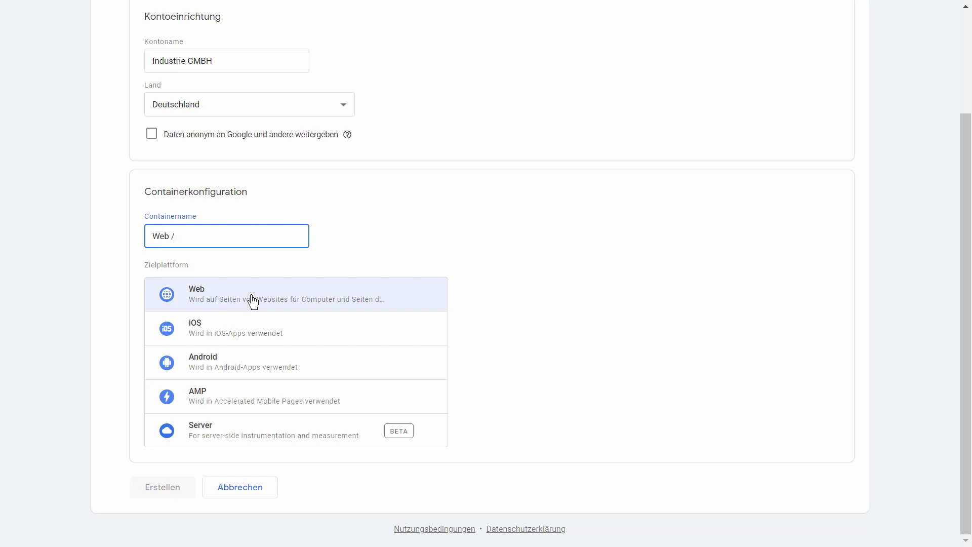
pyautogui.write(' / www.test-carlo.de')
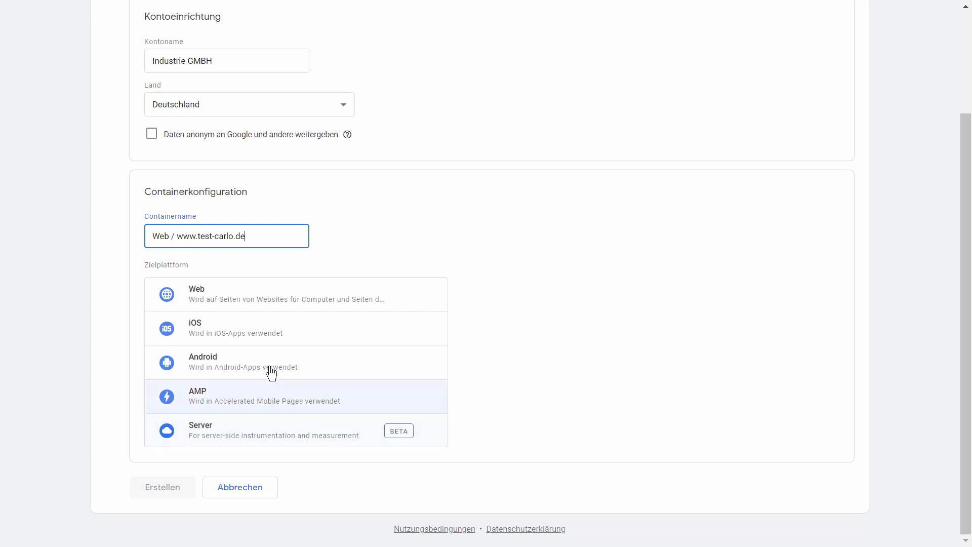
pyautogui.click(346, 306)
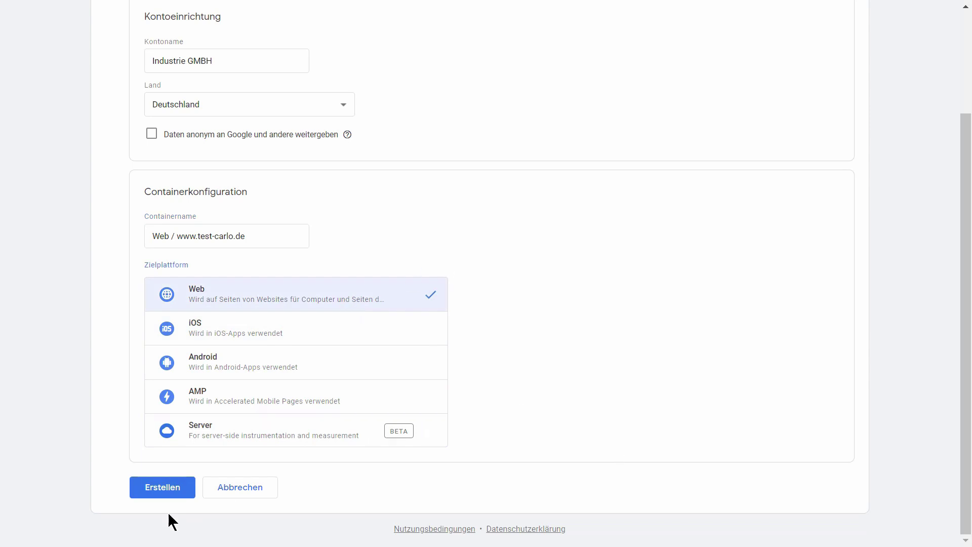
pyautogui.click(155, 487)
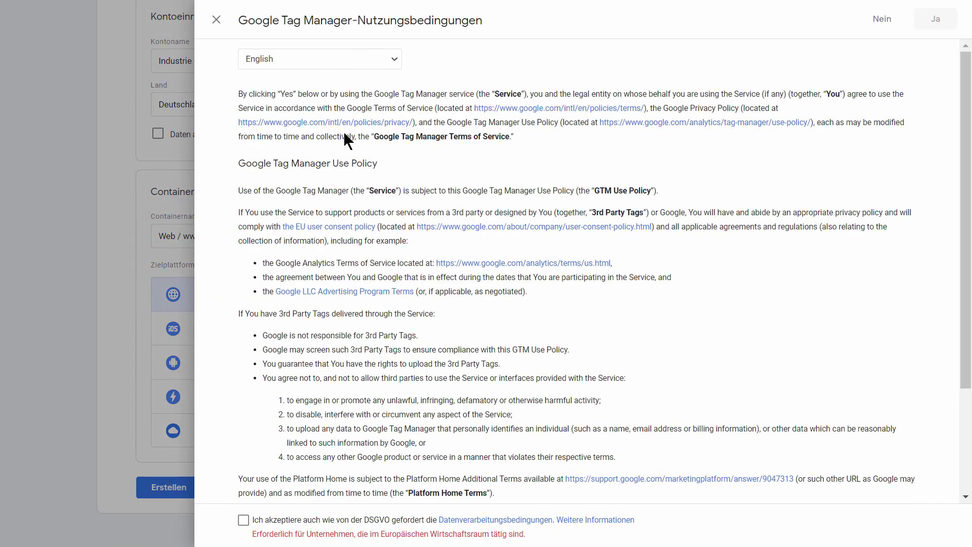
# Step: Examine the available languages of the Google Tag Manager terms of service and read through to their last-updated date
pyautogui.click(354, 63)
pyautogui.press('Down')
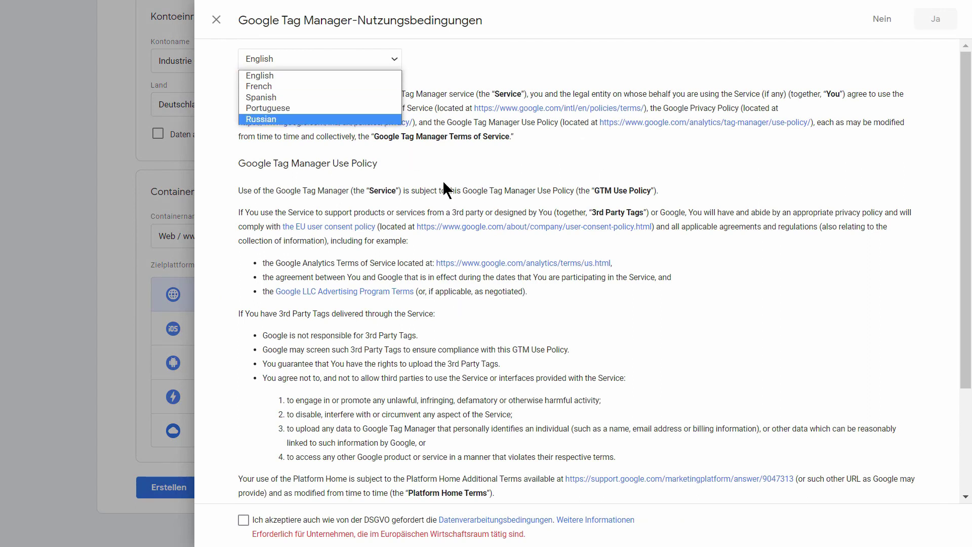
pyautogui.scroll(-3, 527, 231)
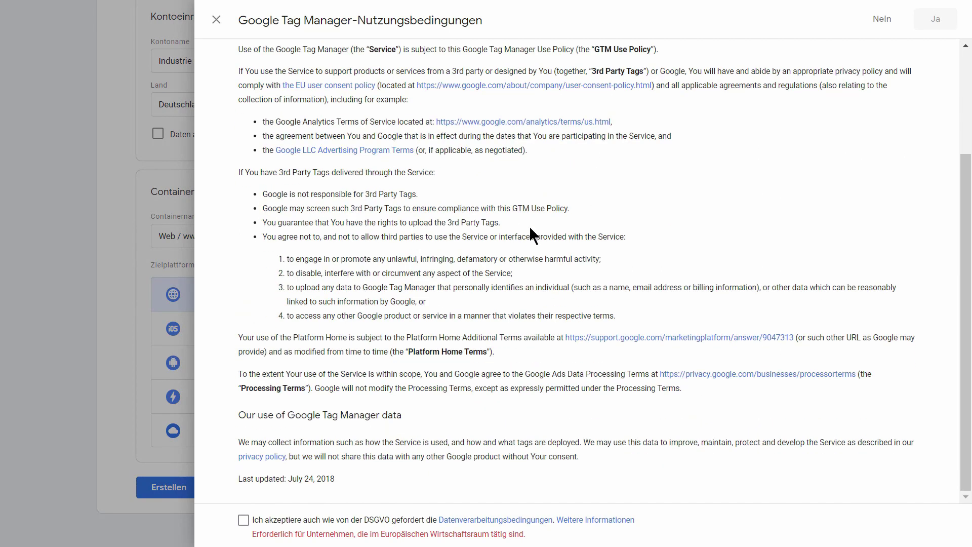
pyautogui.scroll(3, 514, 234)
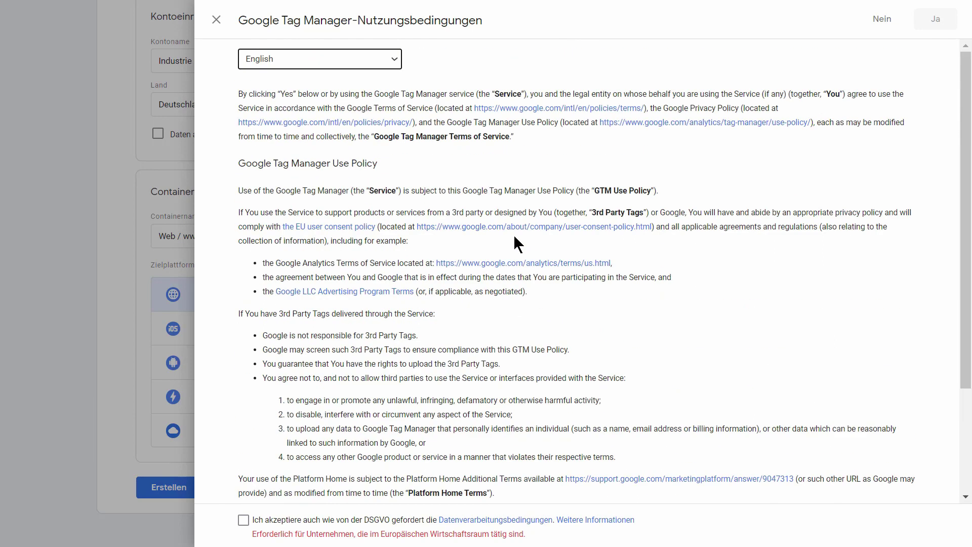
pyautogui.click(364, 62)
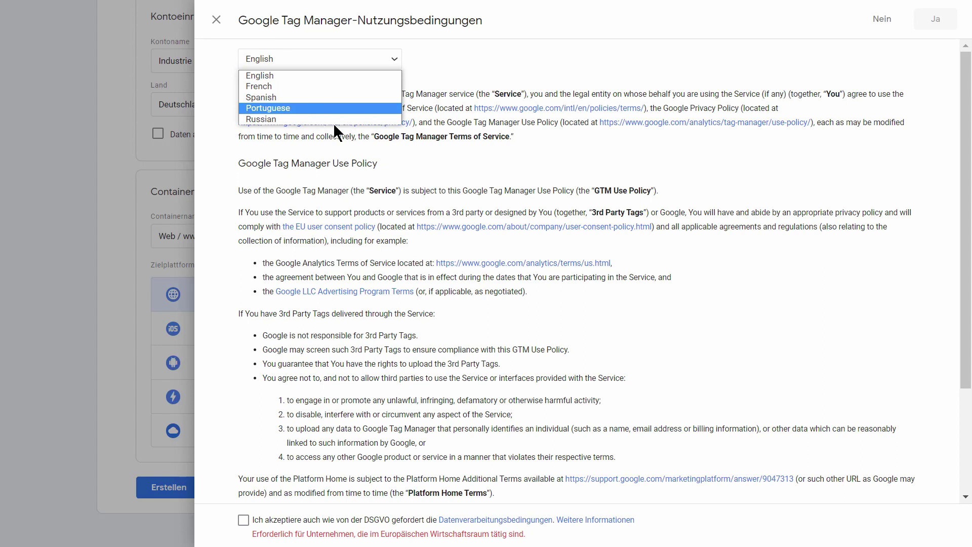
pyautogui.click(485, 163)
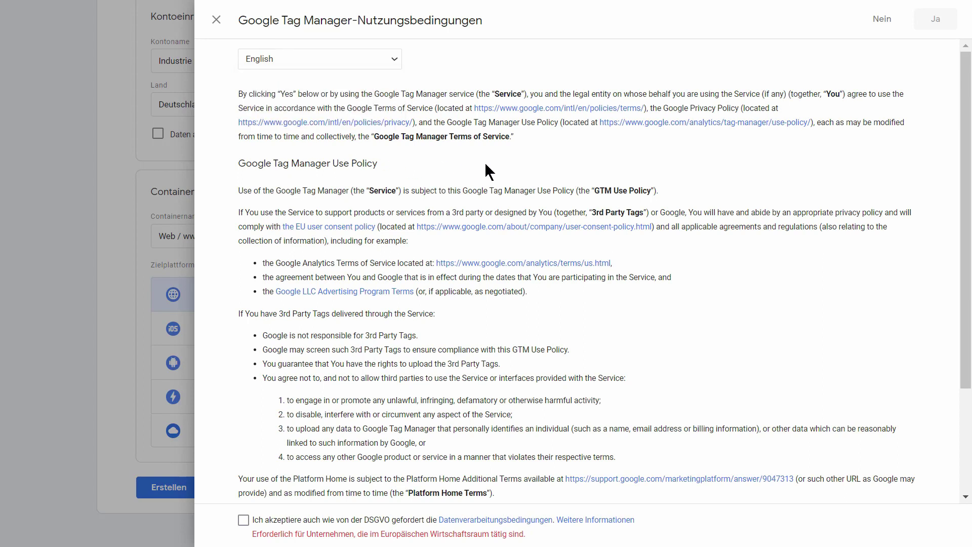
pyautogui.scroll(-5, 484, 162)
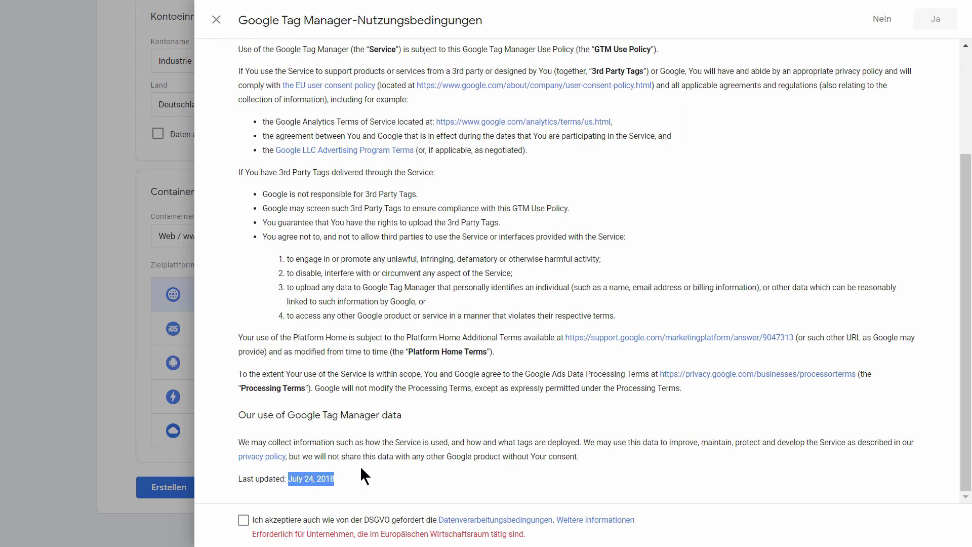
pyautogui.scroll(3, 376, 458)
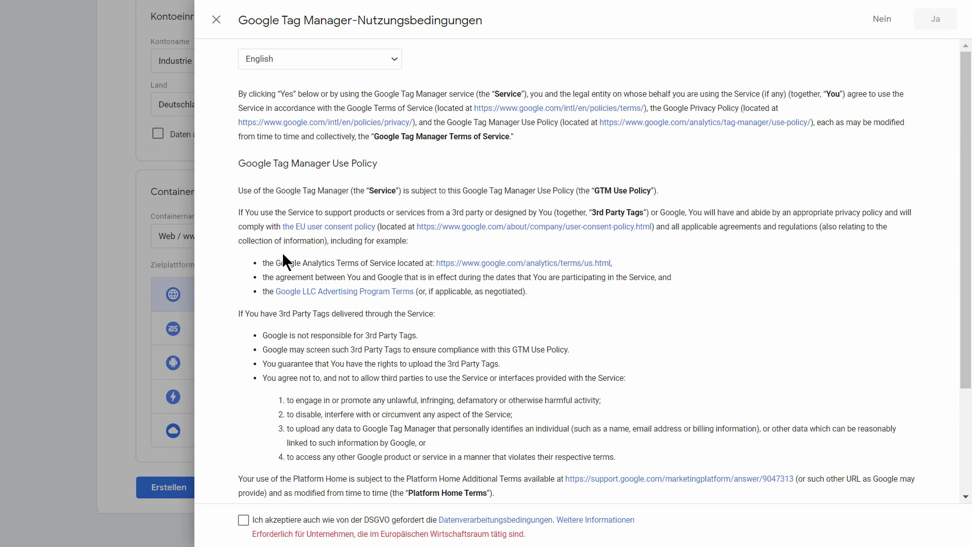
# Step: Accept the GDPR data processing terms and agree to the Google Tag Manager terms of service
pyautogui.scroll(-3, 480, 366)
pyautogui.click(243, 520)
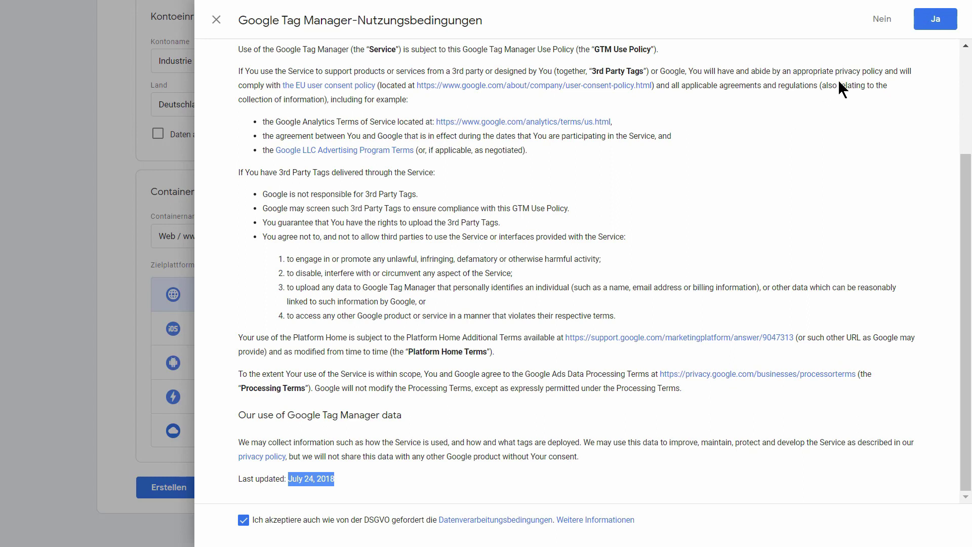
pyautogui.click(937, 25)
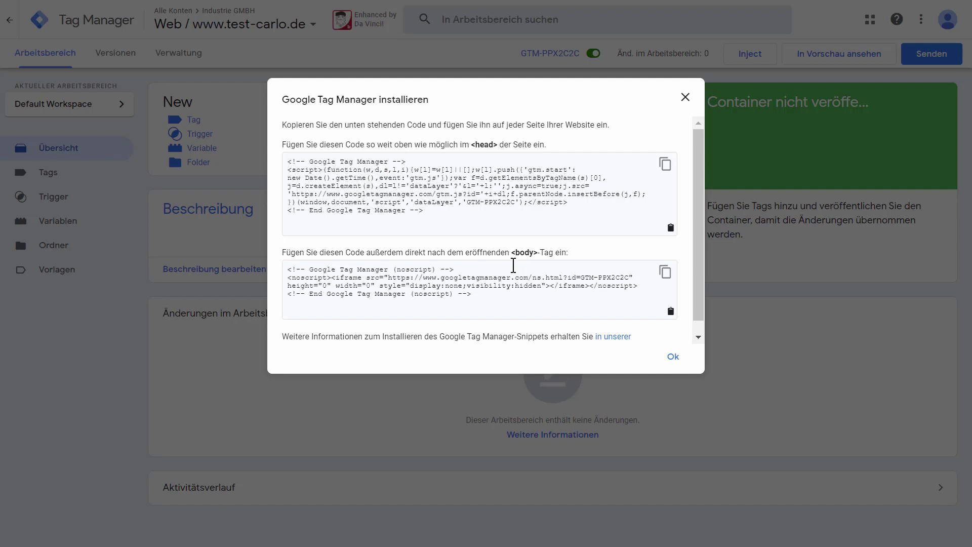
# Step: Copy the container ID from the head installation snippet and close the Google Tag Manager installation instructions
pyautogui.scroll(-1, 514, 265)
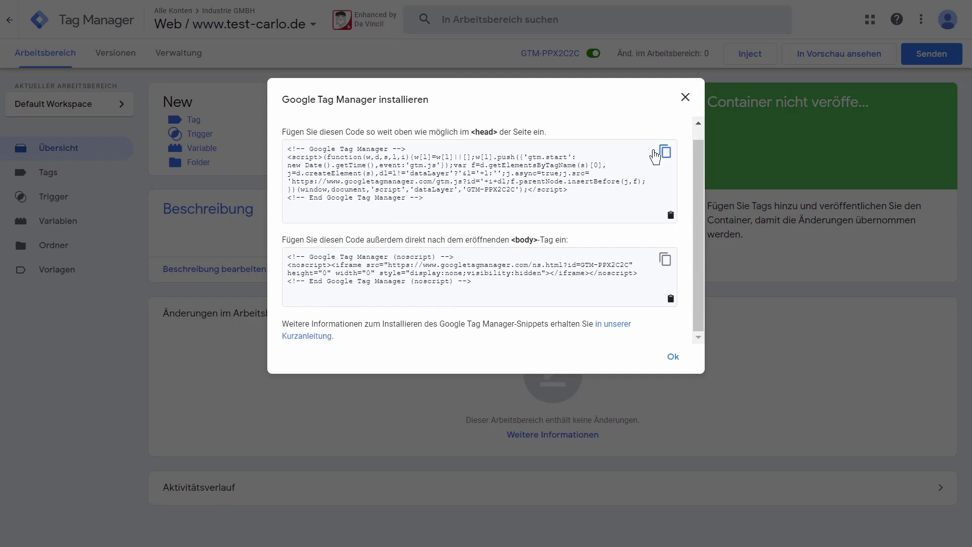
pyautogui.scroll(1, 540, 193)
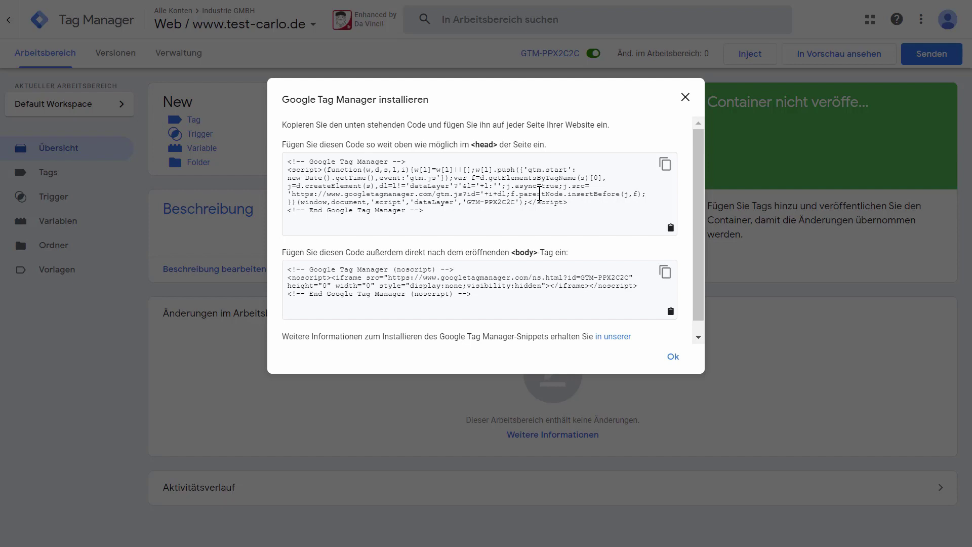
pyautogui.moveTo(483, 202); pyautogui.dragTo(514, 205)
pyautogui.hotkey('ctrl', 'c')
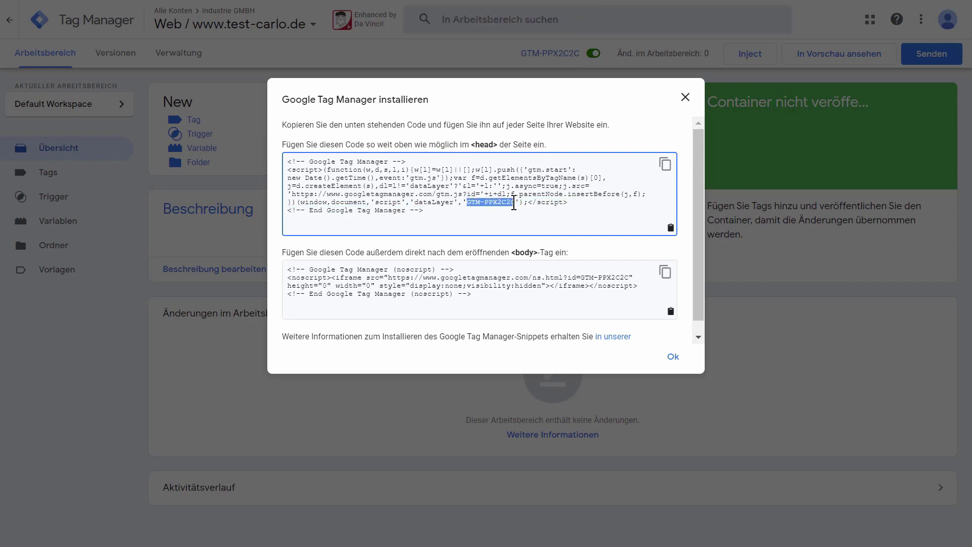
pyautogui.hotkey('ctrl', 'c')
pyautogui.scroll(-1, 501, 240)
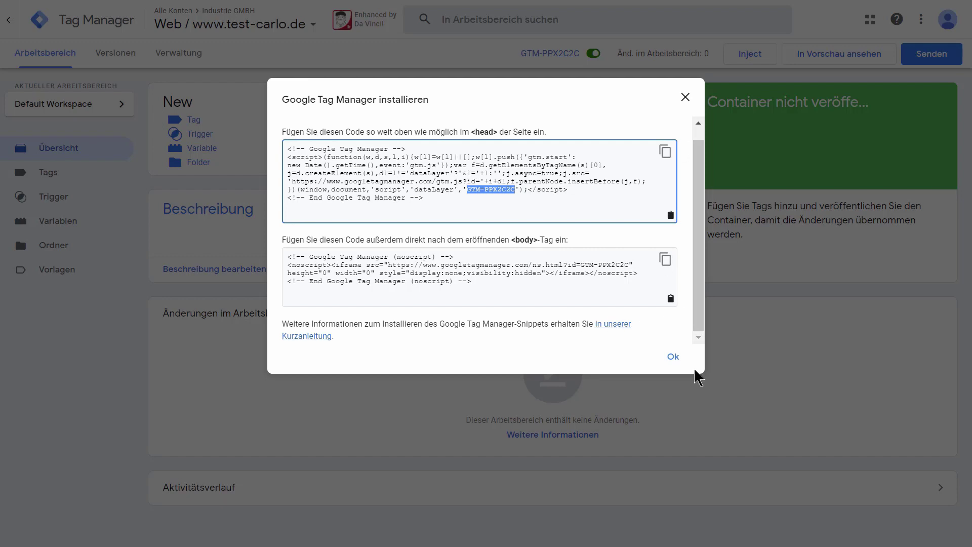
pyautogui.click(673, 360)
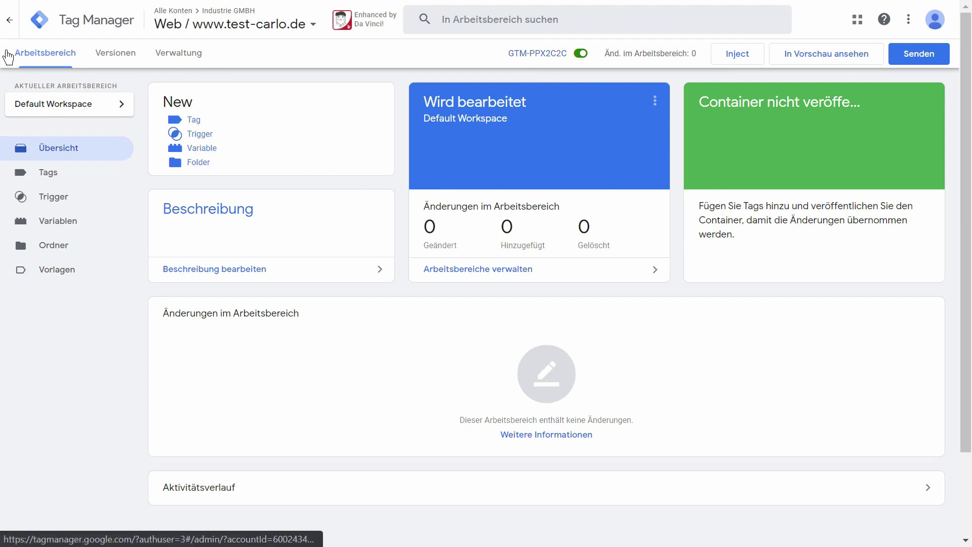
# Step: Go to the account and container administration and view the form for creating another container, leaving it without entries
pyautogui.click(181, 66)
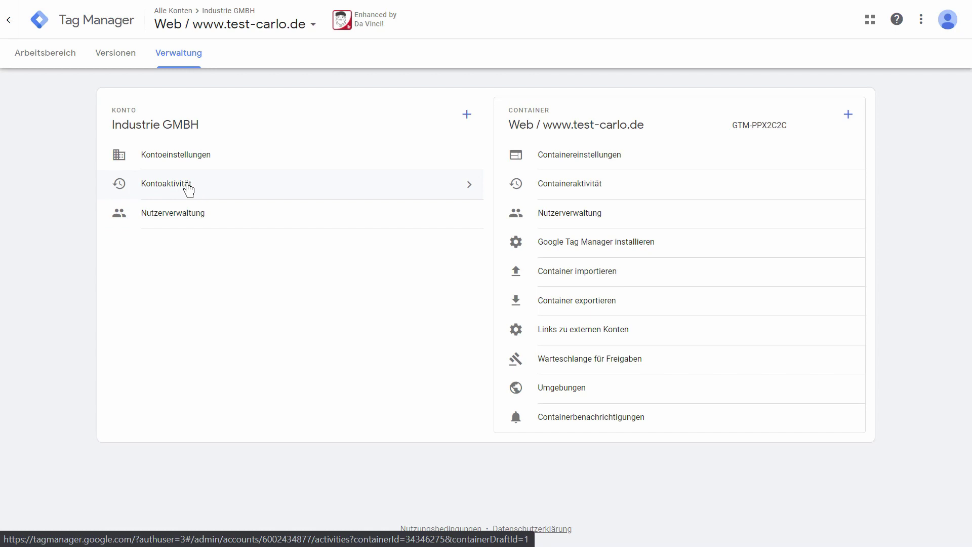
pyautogui.click(847, 115)
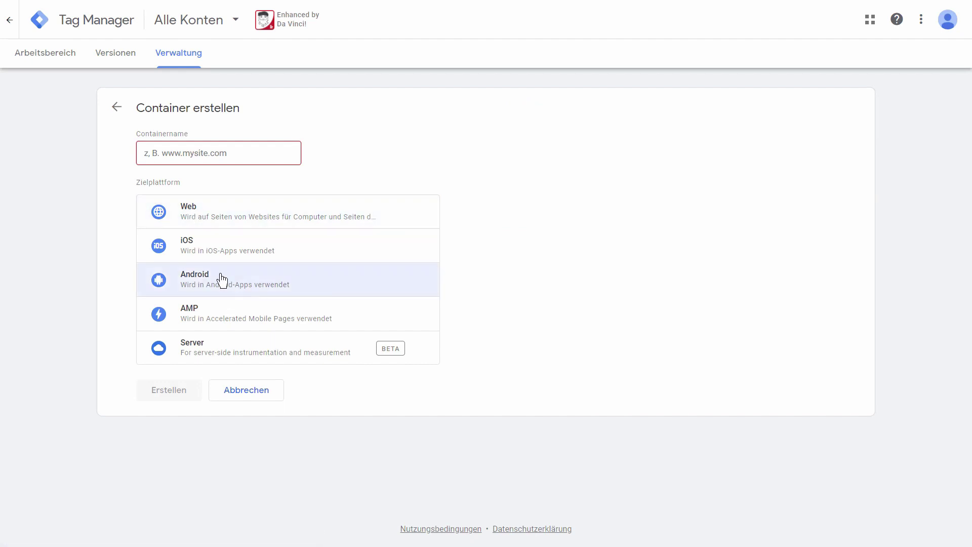
pyautogui.click(116, 107)
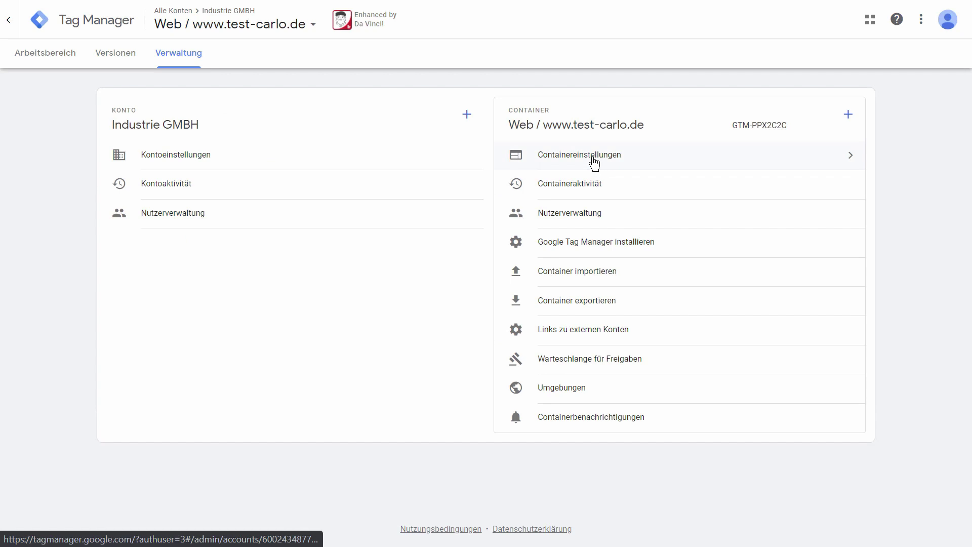
# Step: View the container's settings and its Google Tag Manager installation code, returning to the administration overview after each
pyautogui.click(594, 159)
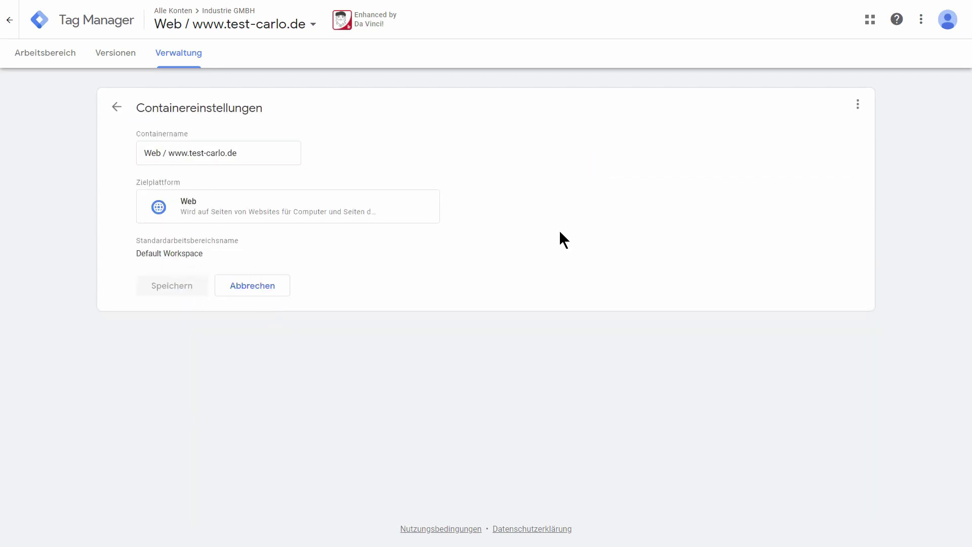
pyautogui.click(119, 106)
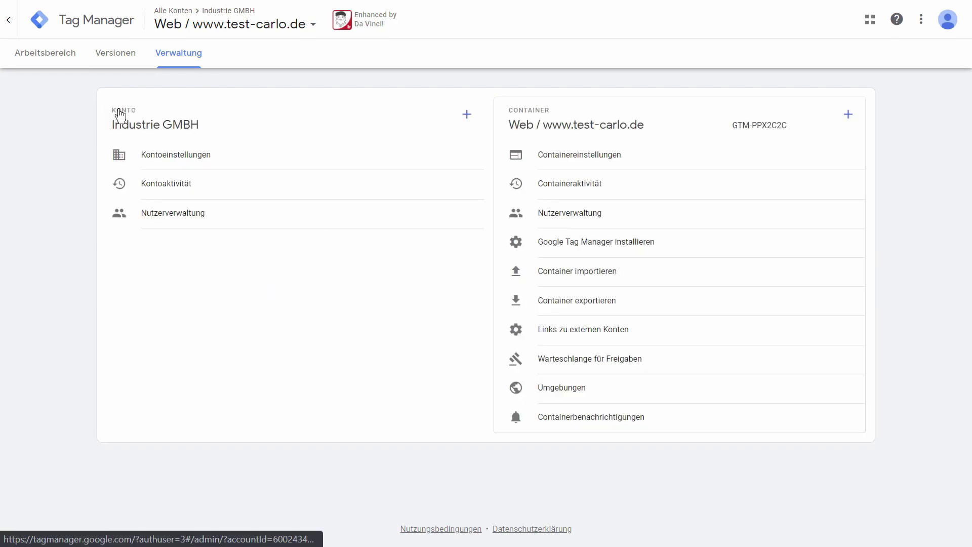
pyautogui.click(608, 259)
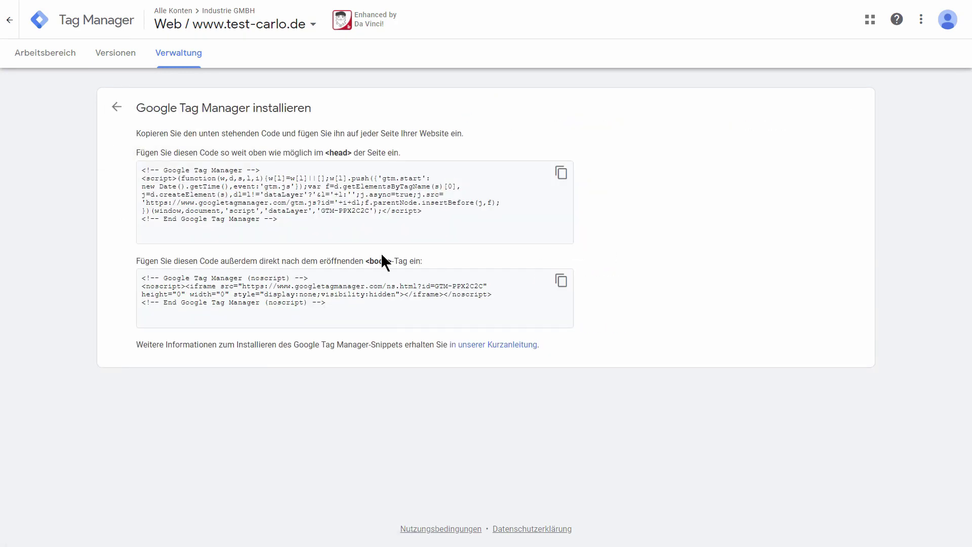
pyautogui.click(117, 107)
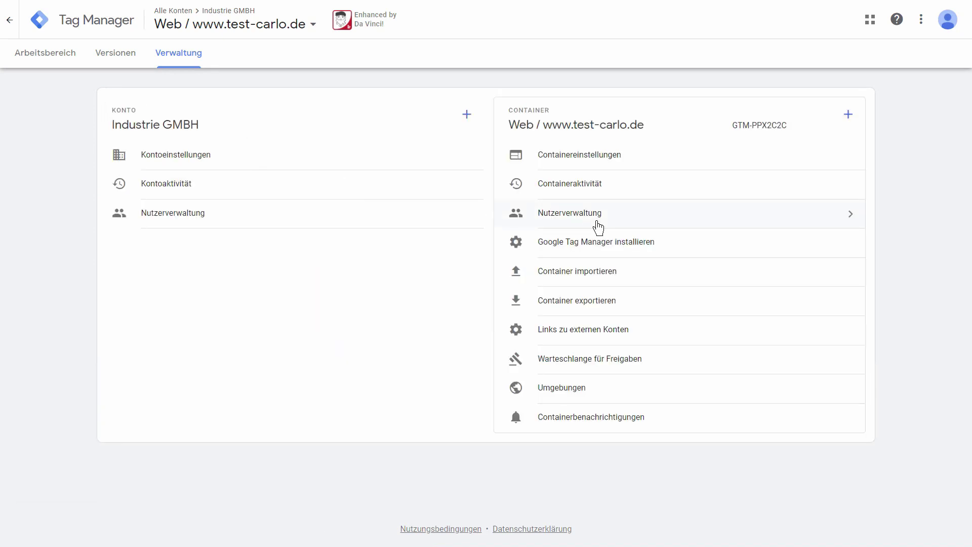
# Step: View the container's user permissions and its links to external accounts, returning to the administration overview after each
pyautogui.click(599, 229)
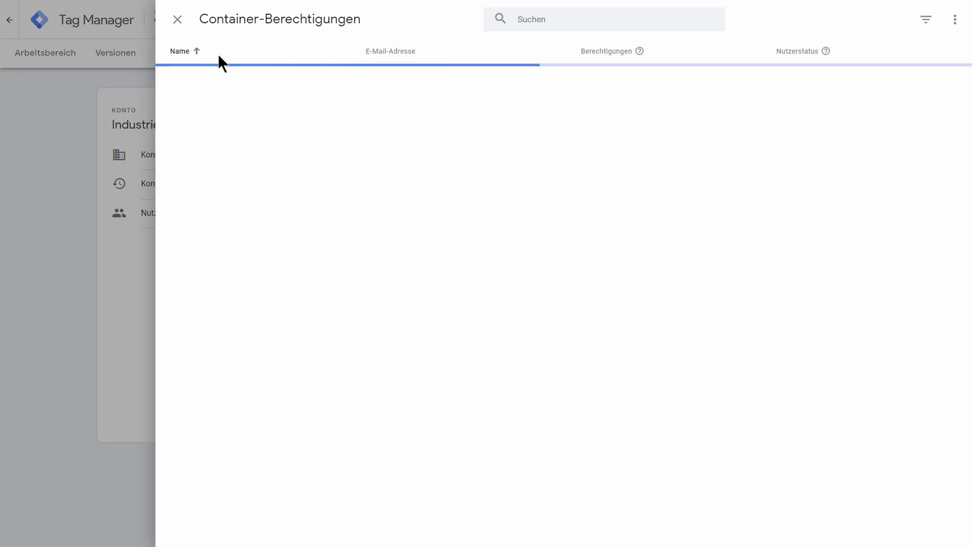
pyautogui.click(171, 21)
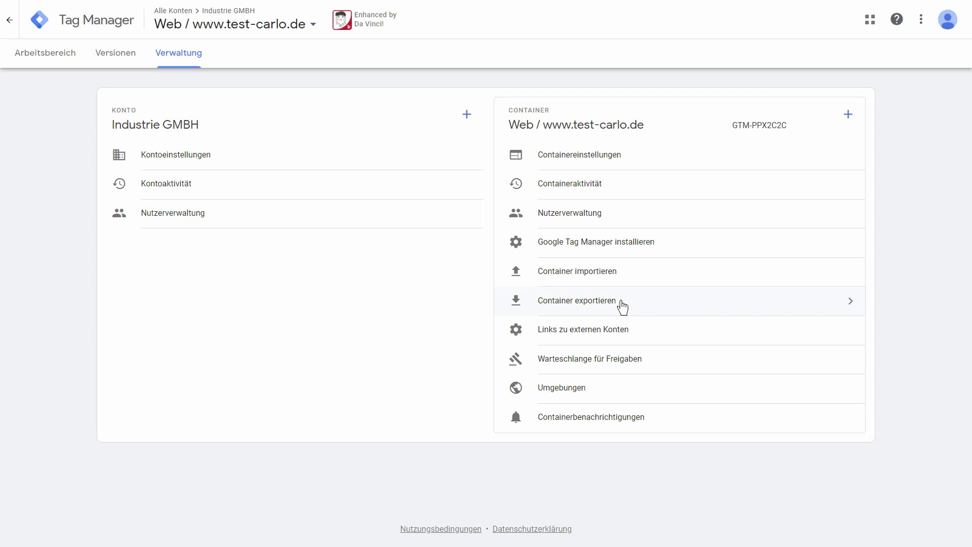
pyautogui.click(622, 332)
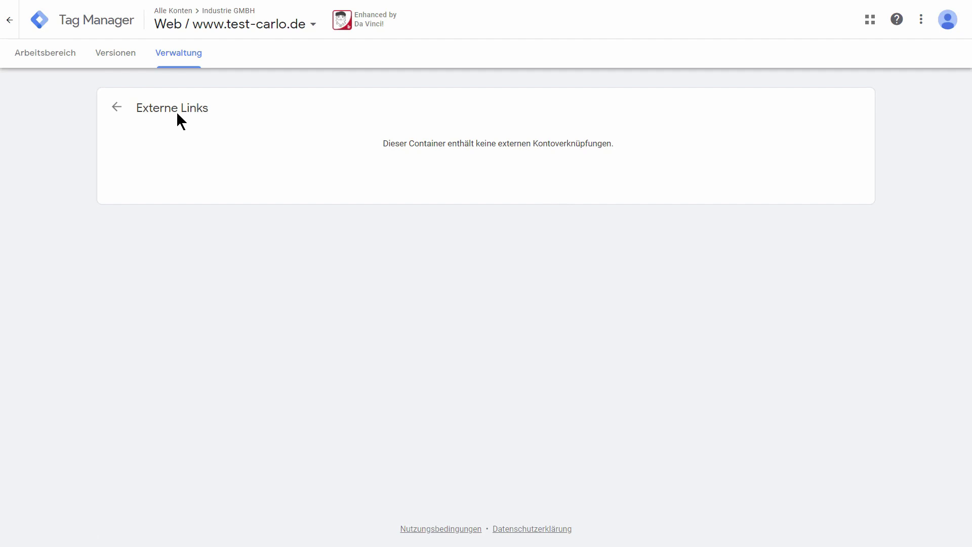
pyautogui.click(117, 107)
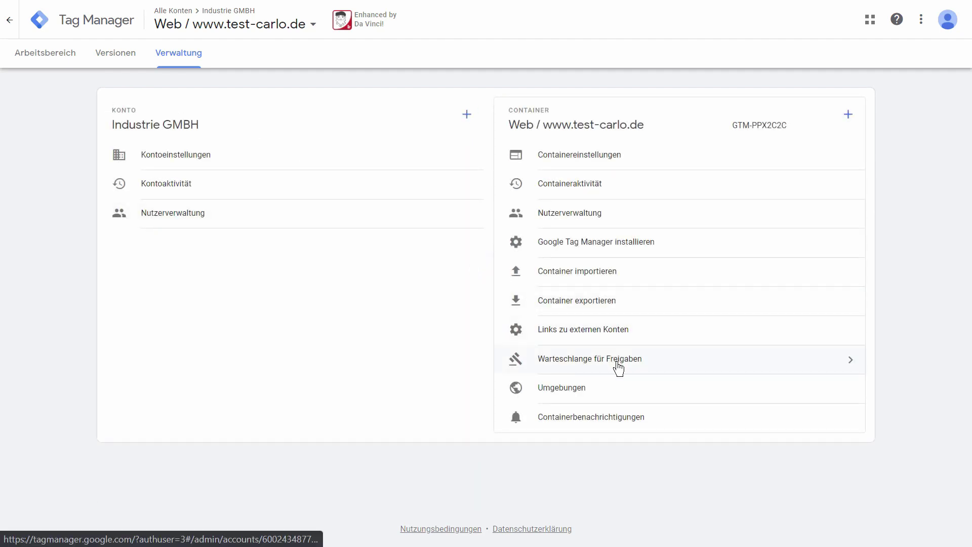
# Step: View the container's approval queue and the invitation form for container users, leaving the form without entries and returning to the administration overview
pyautogui.click(619, 371)
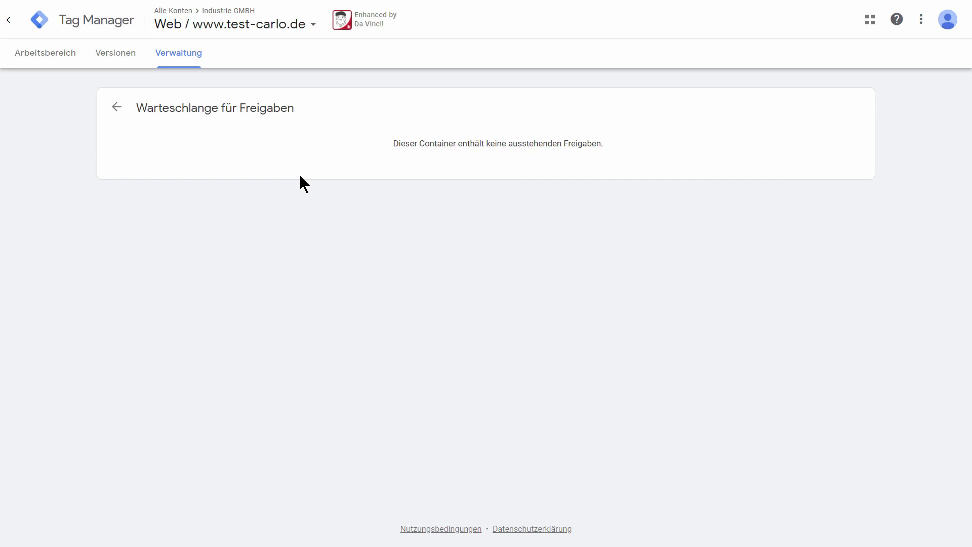
pyautogui.click(115, 108)
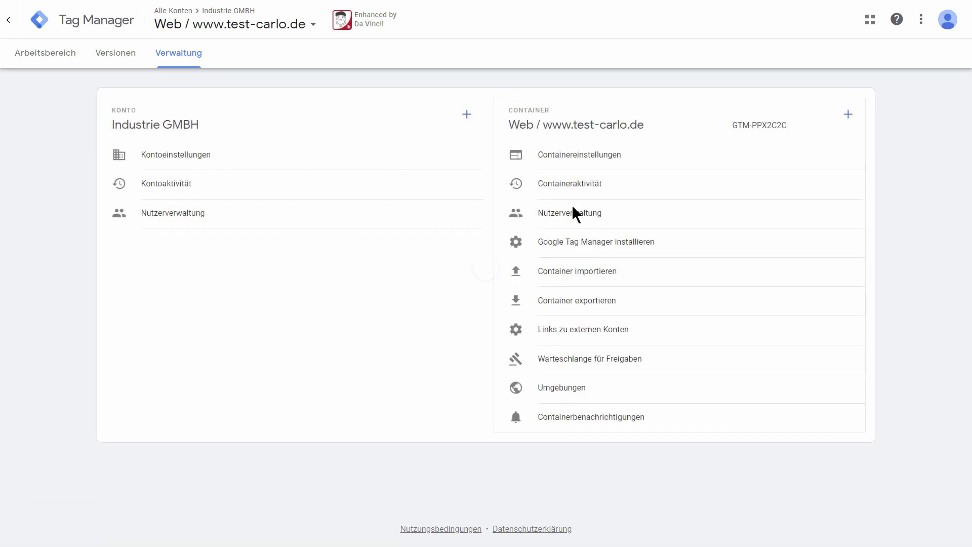
pyautogui.click(577, 221)
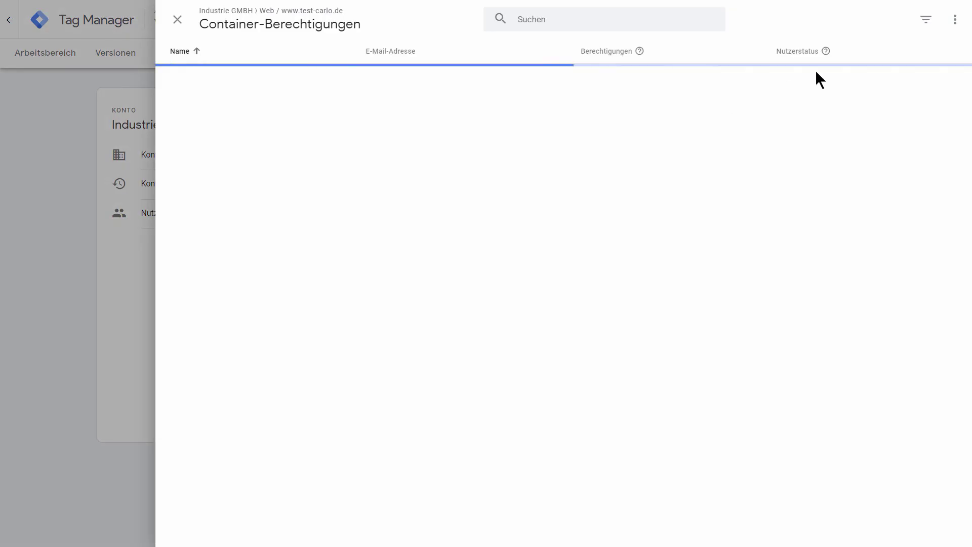
pyautogui.click(925, 20)
pyautogui.click(901, 58)
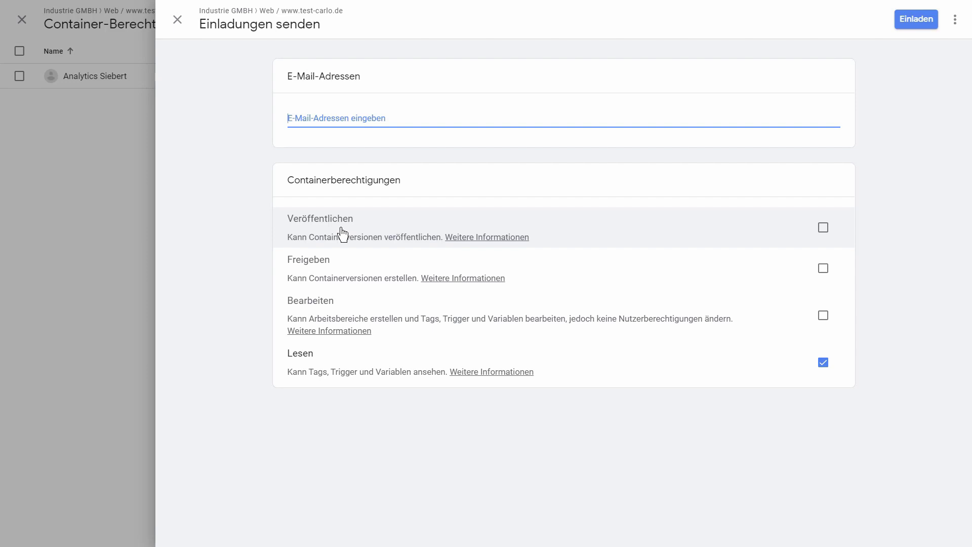
pyautogui.click(176, 22)
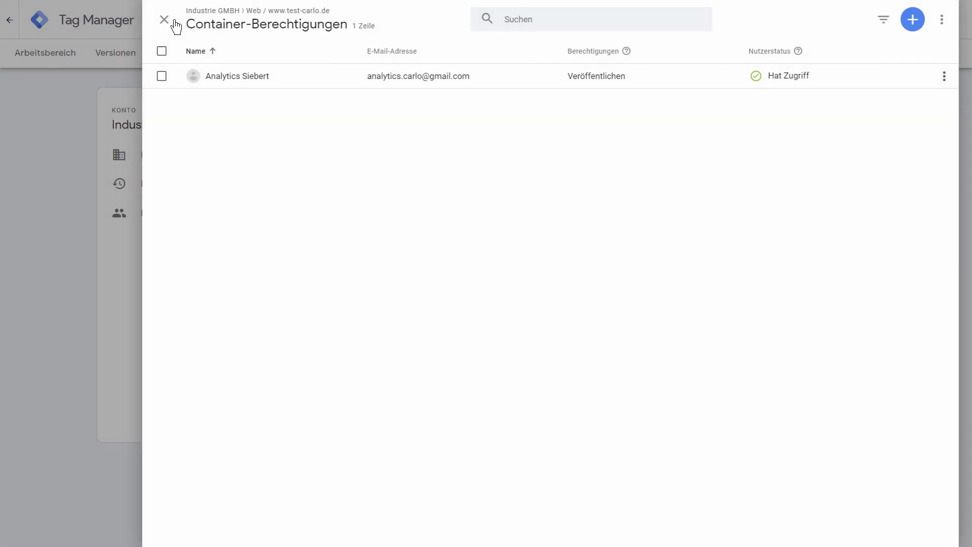
pyautogui.click(108, 223)
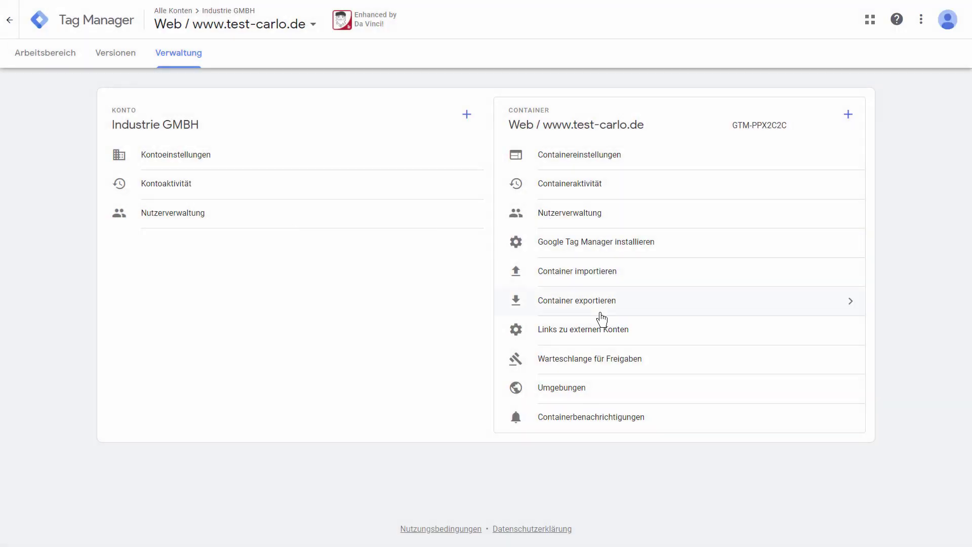
# Step: View the approval queue again and the container's environments, including the actions for Latest (Neueste), and return to the administration overview
pyautogui.click(620, 371)
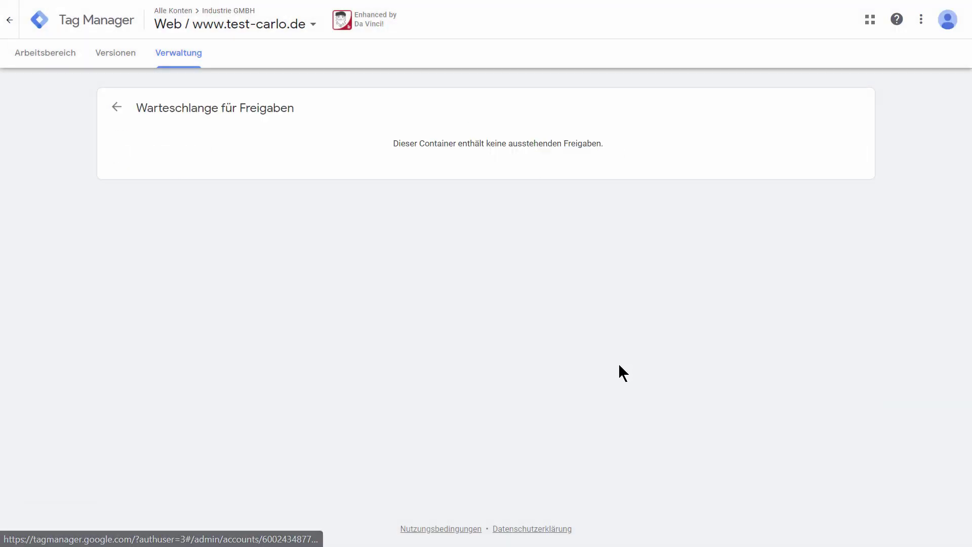
pyautogui.click(116, 108)
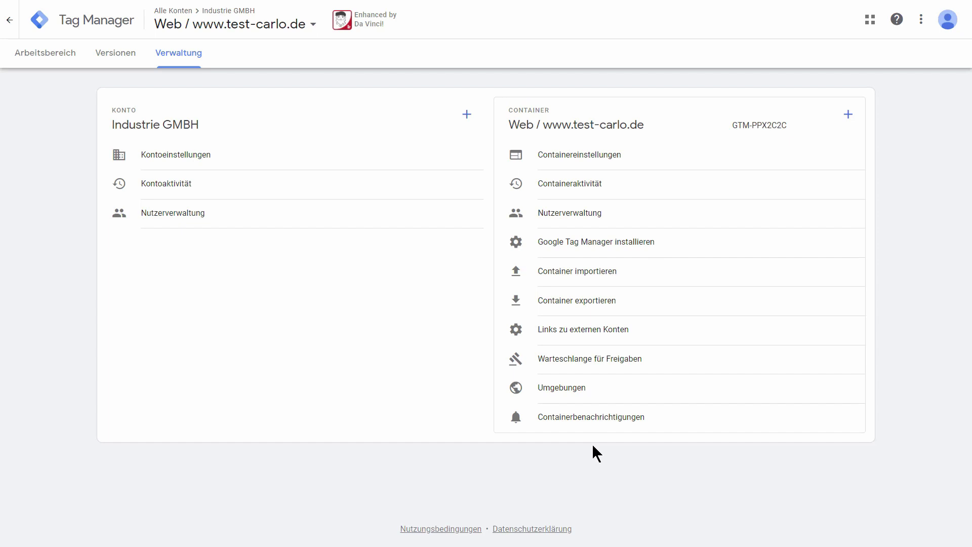
pyautogui.click(605, 394)
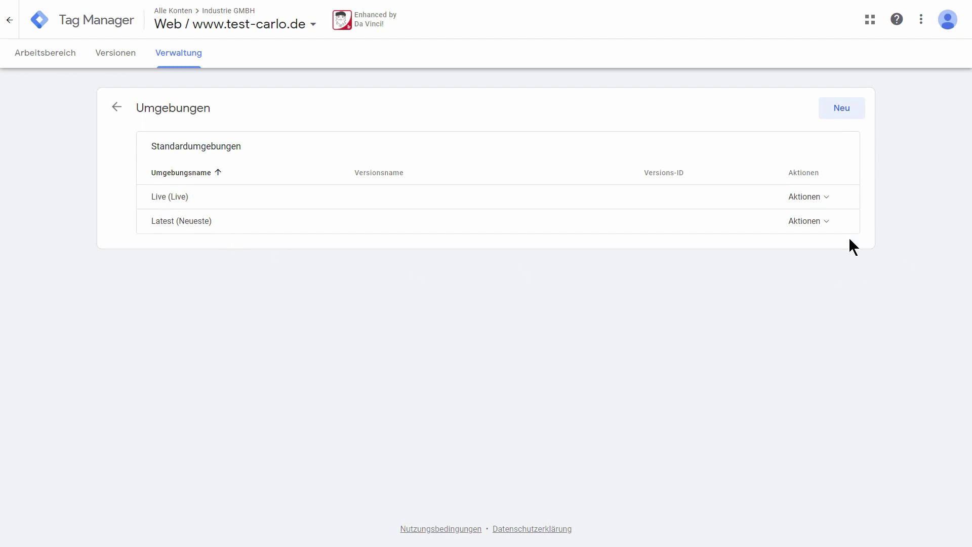
pyautogui.click(828, 227)
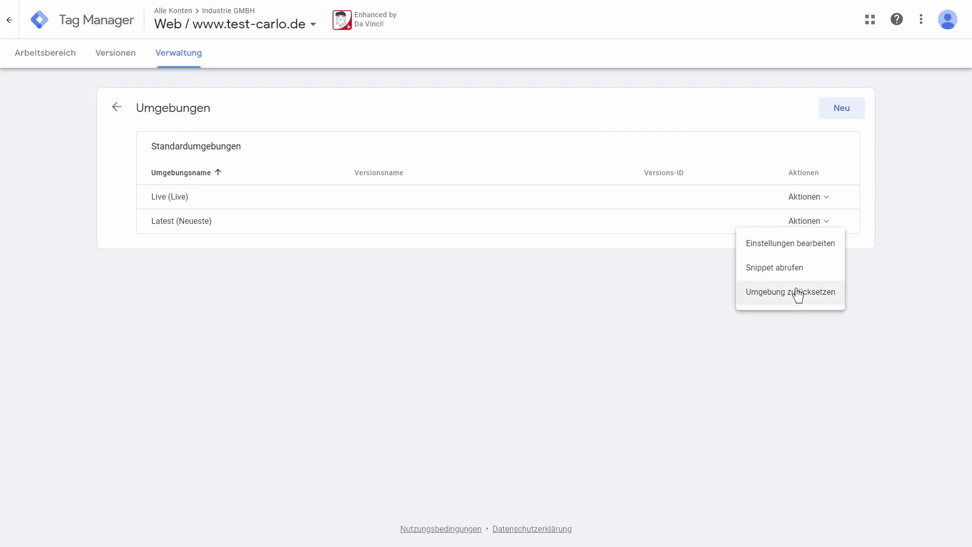
pyautogui.click(463, 274)
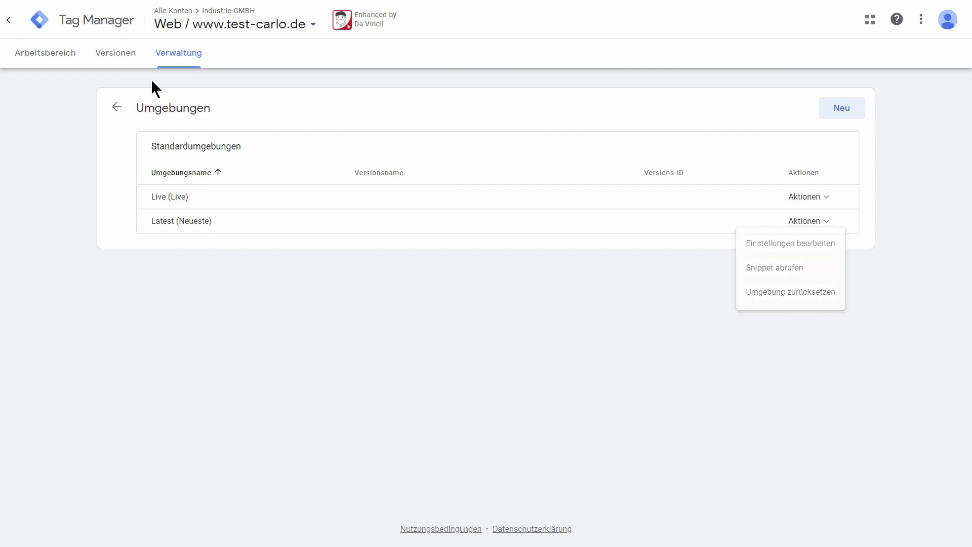
pyautogui.click(118, 109)
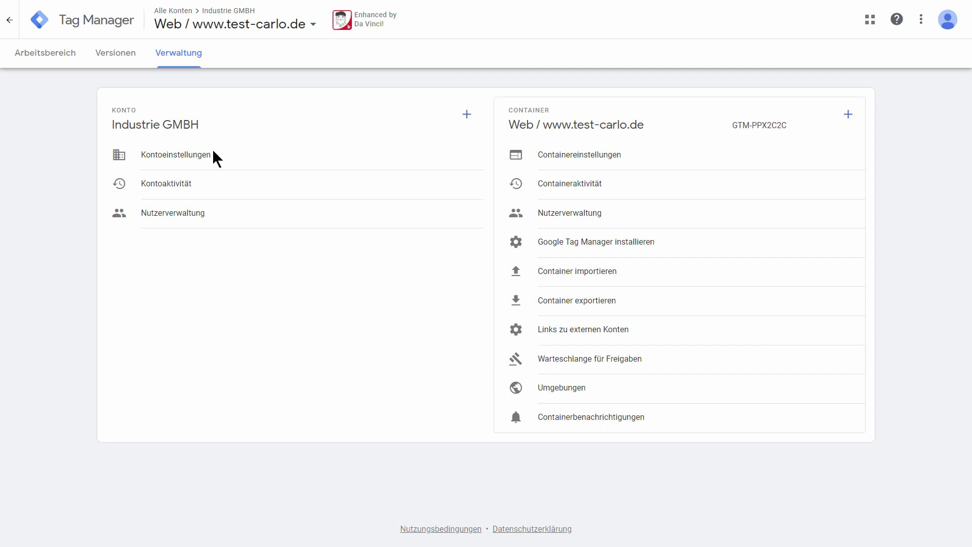
# Step: Select Immer for both container e-mail notifications, for published versions and for new unpublished versions, and discard the changes
pyautogui.click(602, 425)
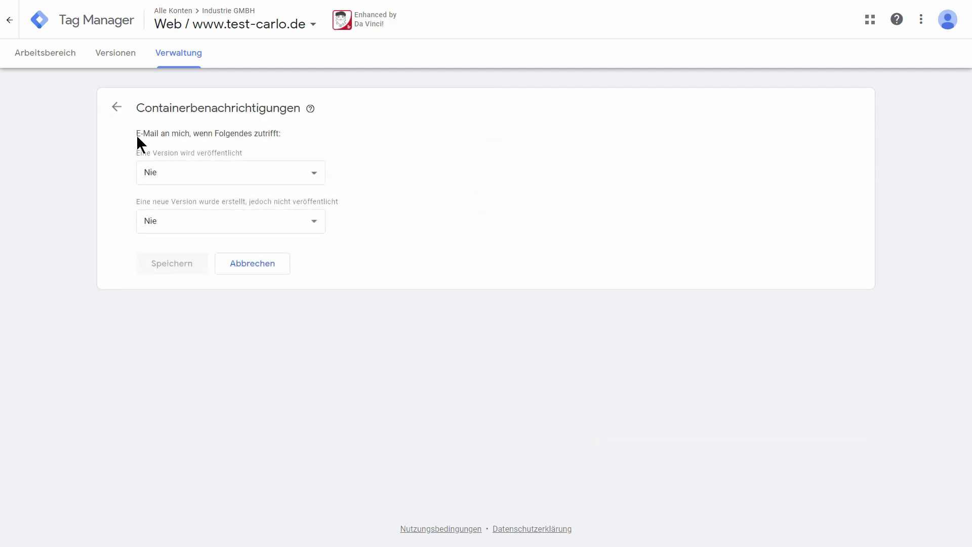
pyautogui.click(226, 172)
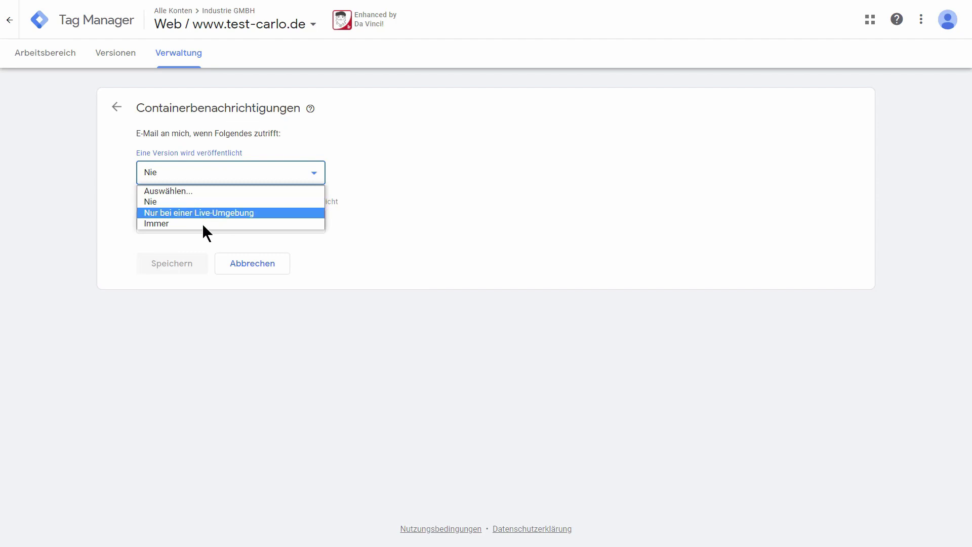
pyautogui.click(215, 226)
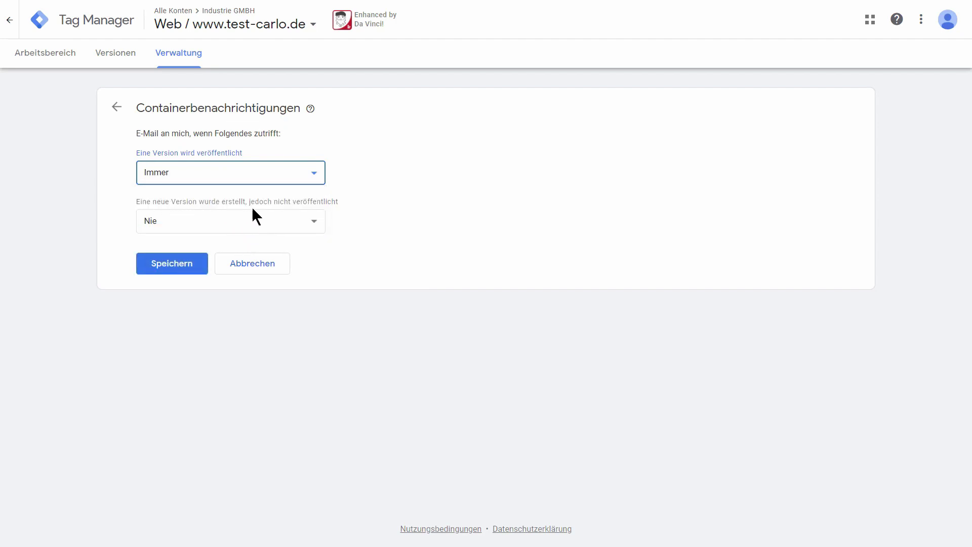
pyautogui.click(290, 234)
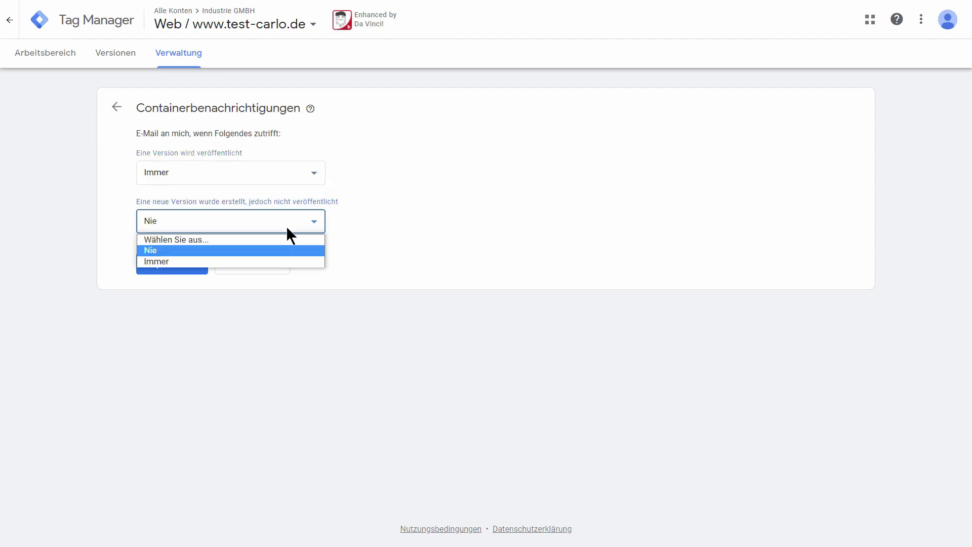
pyautogui.click(247, 262)
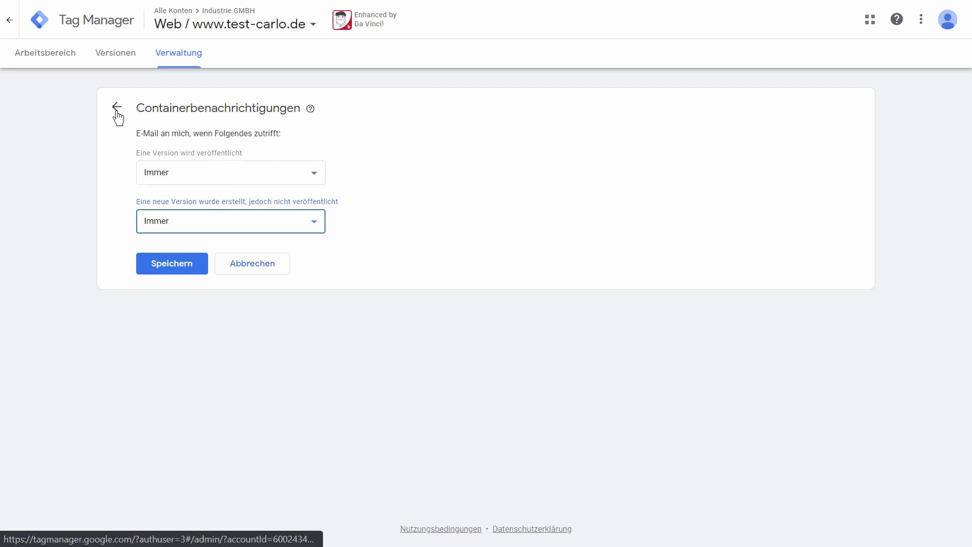
pyautogui.click(252, 276)
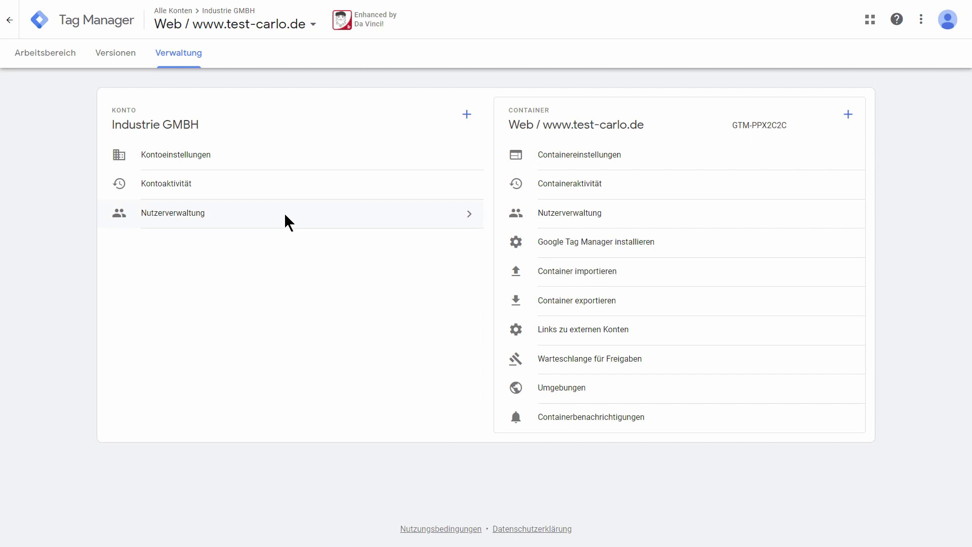
# Step: Go to the container's workspace, view its versions page, and return to the workspace overview
pyautogui.click(65, 60)
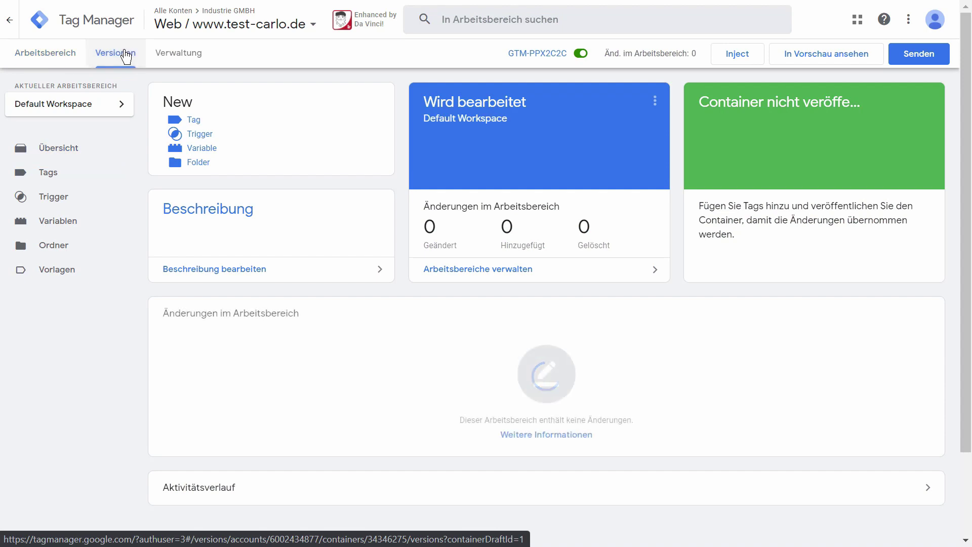
pyautogui.click(125, 53)
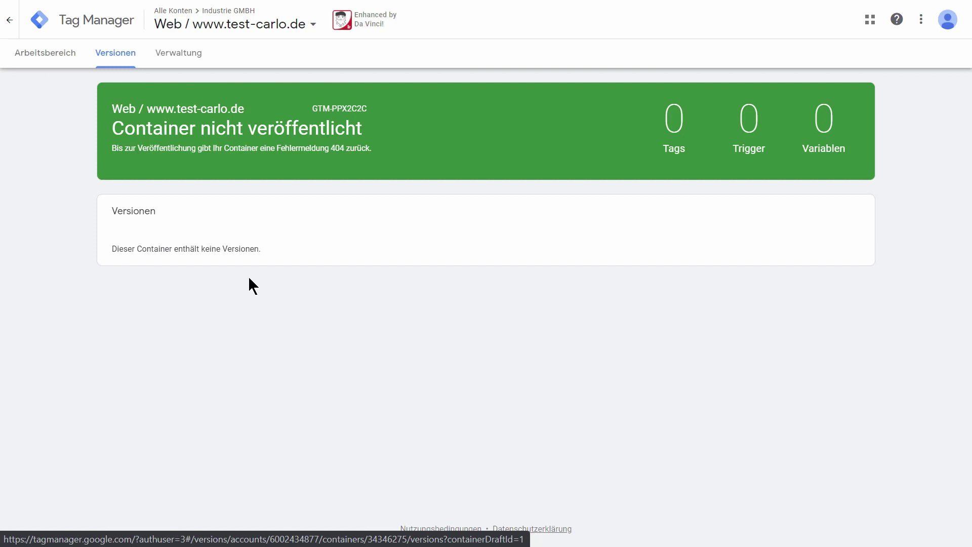
pyautogui.click(54, 61)
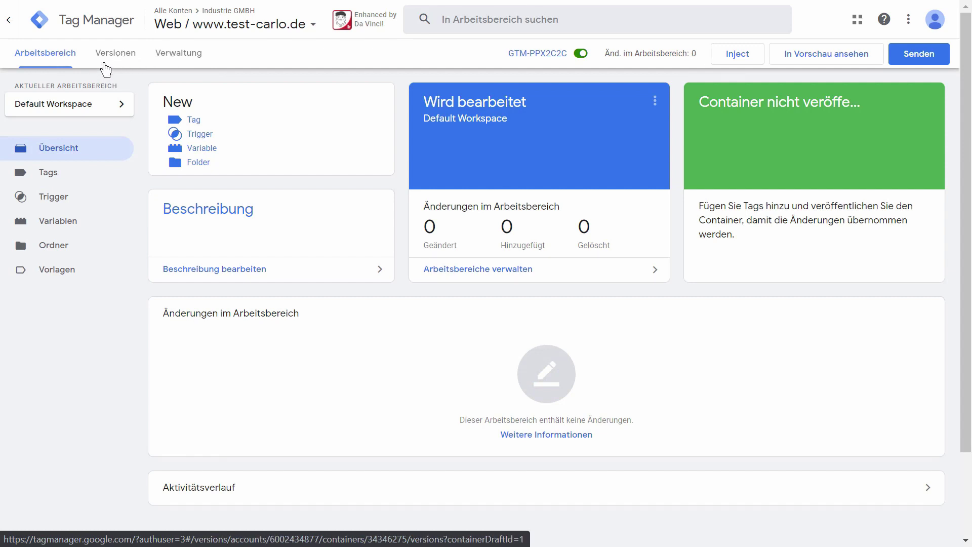
# Step: View the list of workspaces and the options of the Default Workspace card, closing both without changes
pyautogui.click(101, 109)
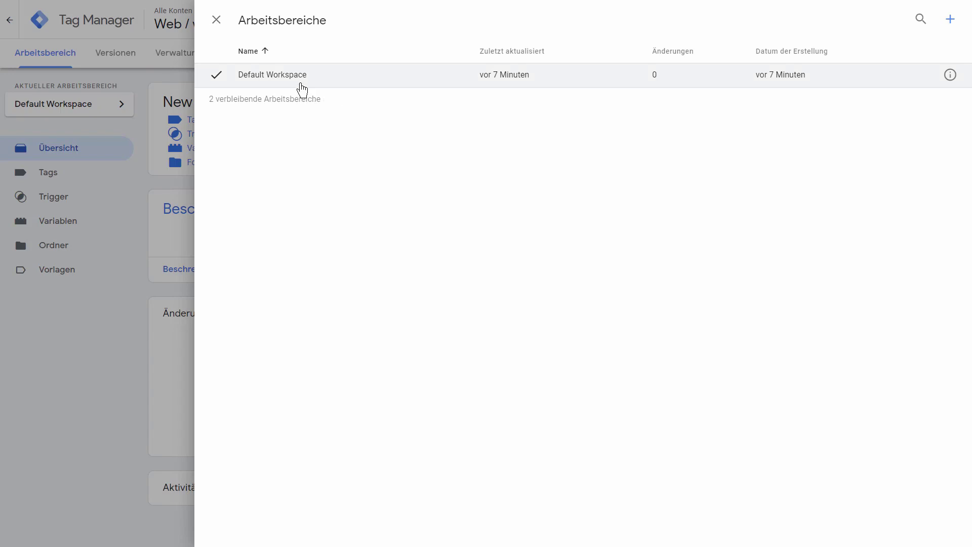
pyautogui.click(216, 20)
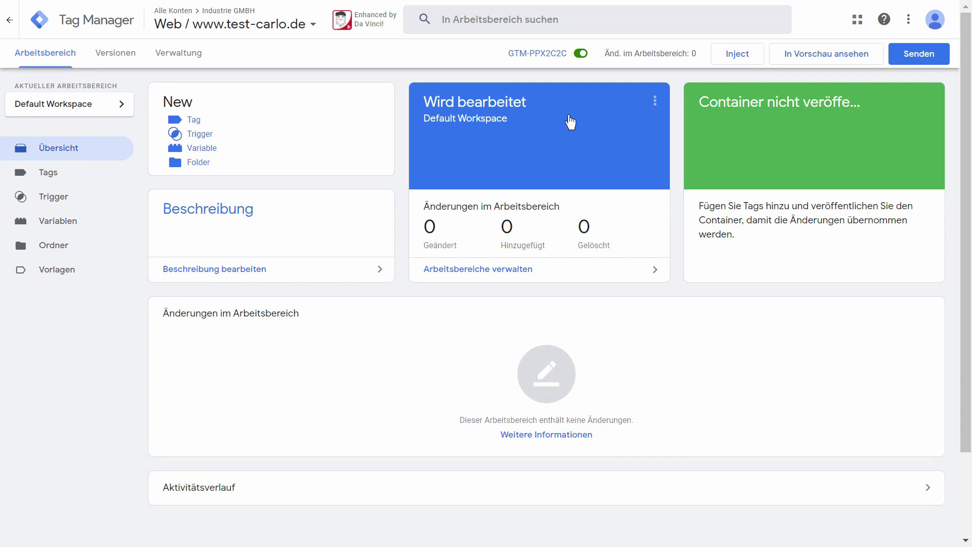
pyautogui.click(653, 101)
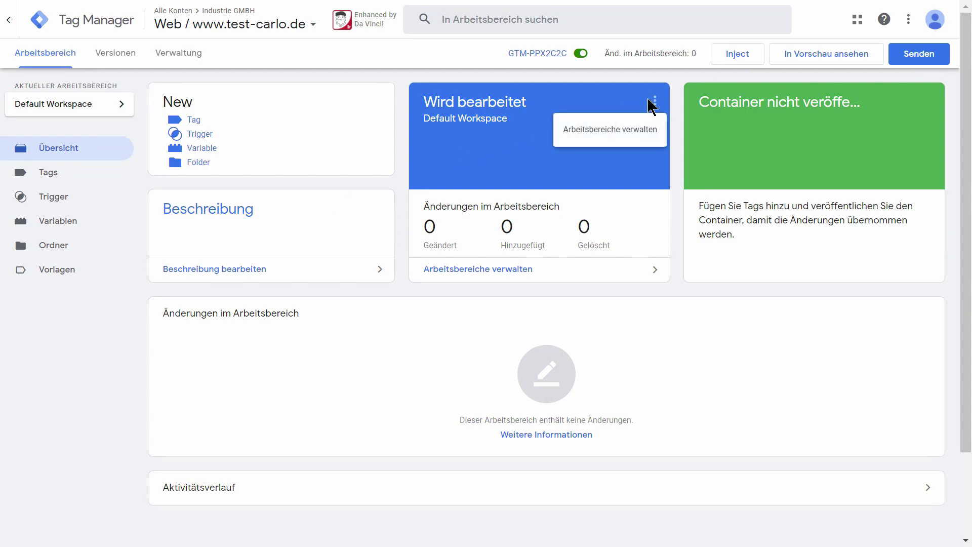
pyautogui.click(679, 212)
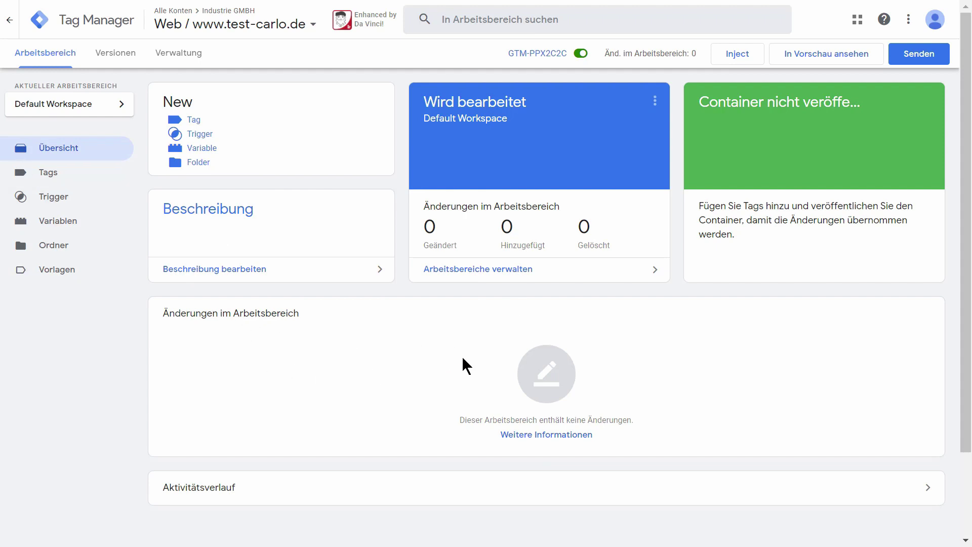
# Step: View the workspace's activity history and the description form of the Default Workspace, closing both without entries
pyautogui.click(606, 487)
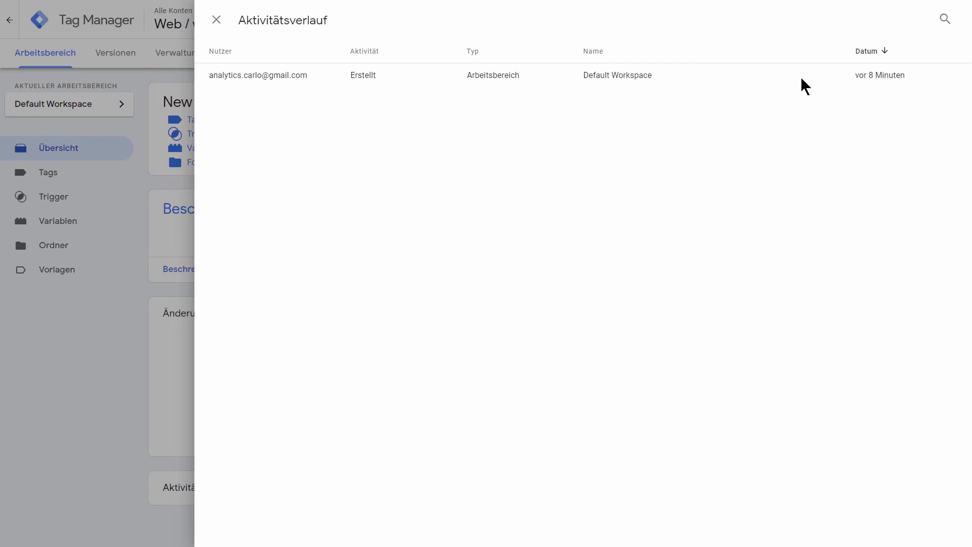
pyautogui.click(215, 30)
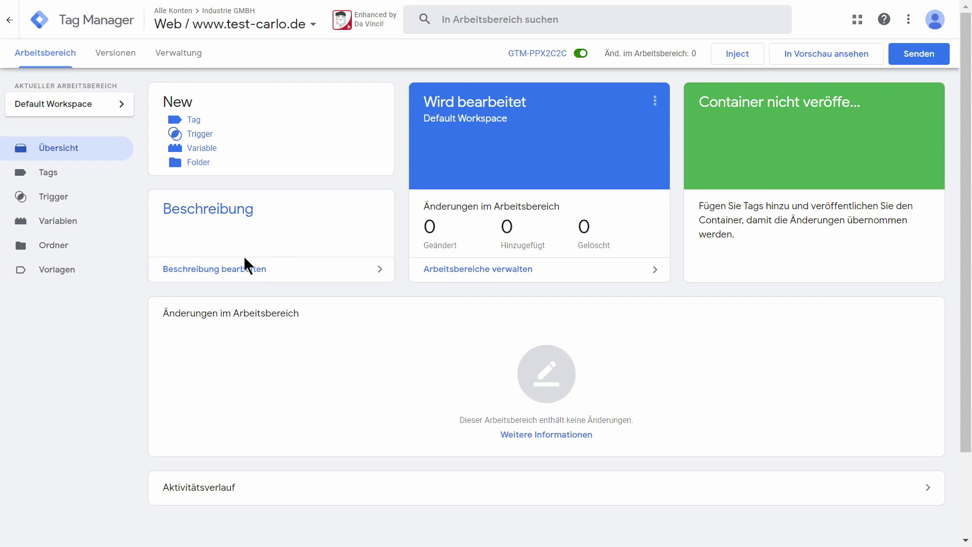
pyautogui.click(250, 271)
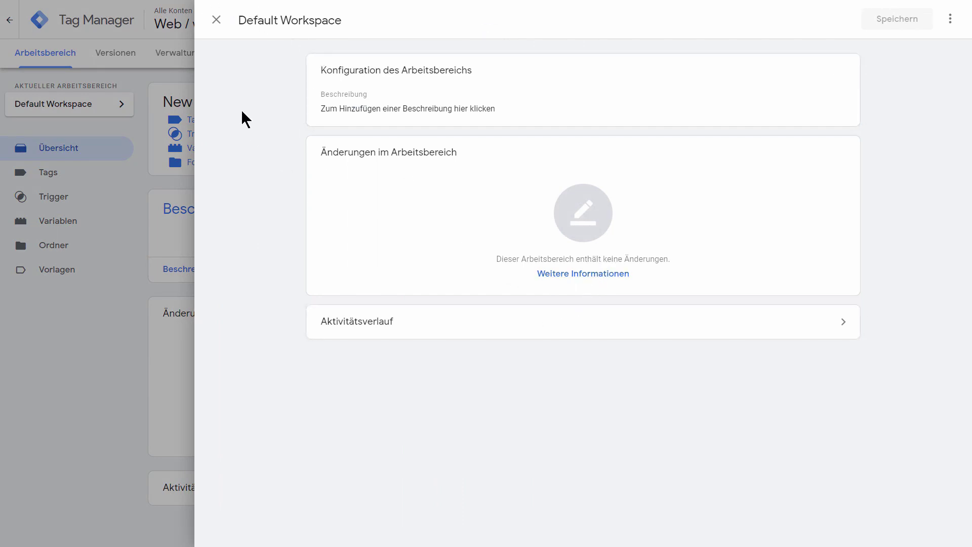
pyautogui.click(340, 114)
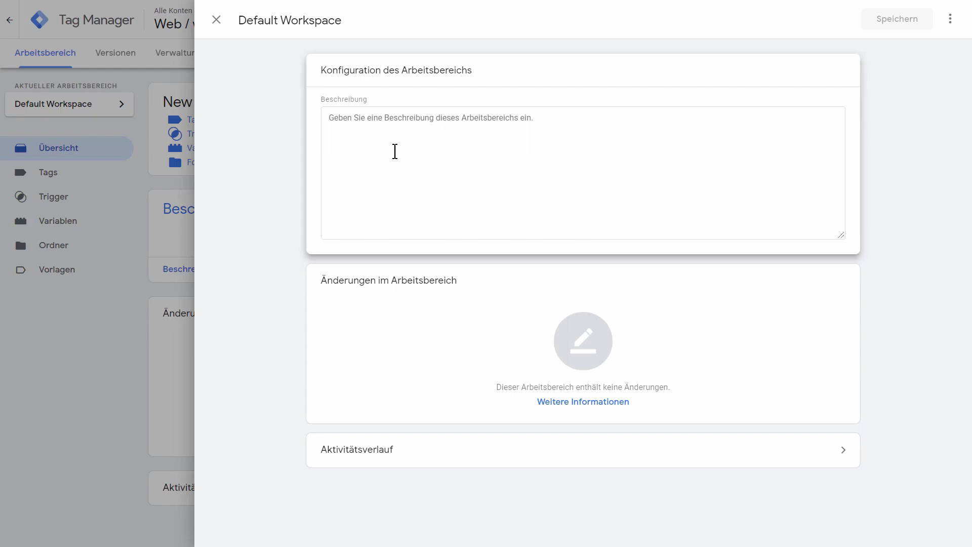
pyautogui.click(215, 21)
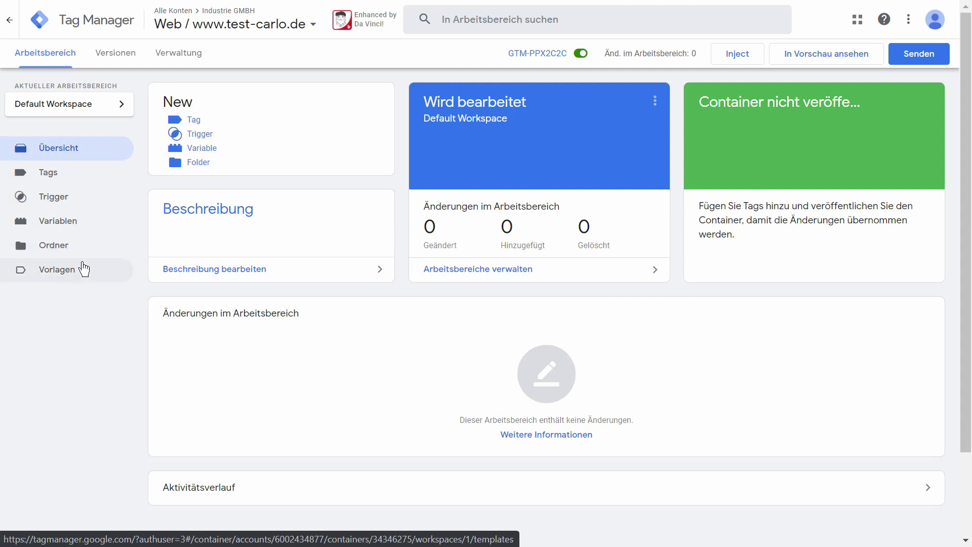
# Step: View the container's tags and the configuration form for a new tag, closing the form without entries
pyautogui.click(75, 183)
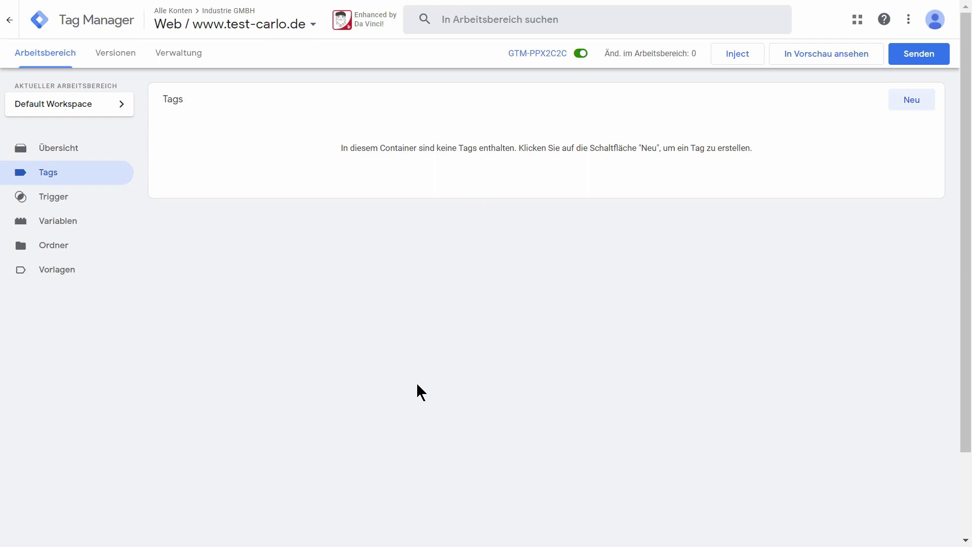
pyautogui.click(903, 102)
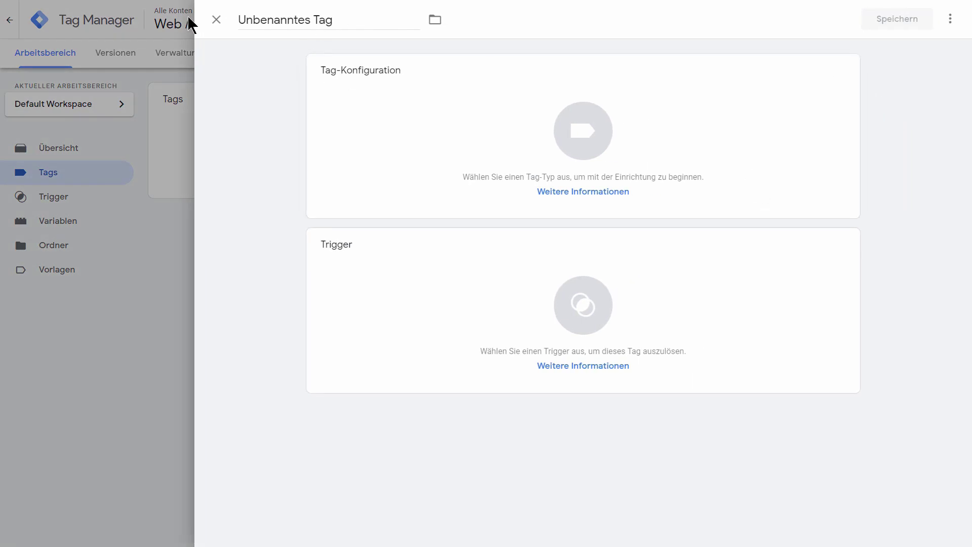
pyautogui.click(216, 20)
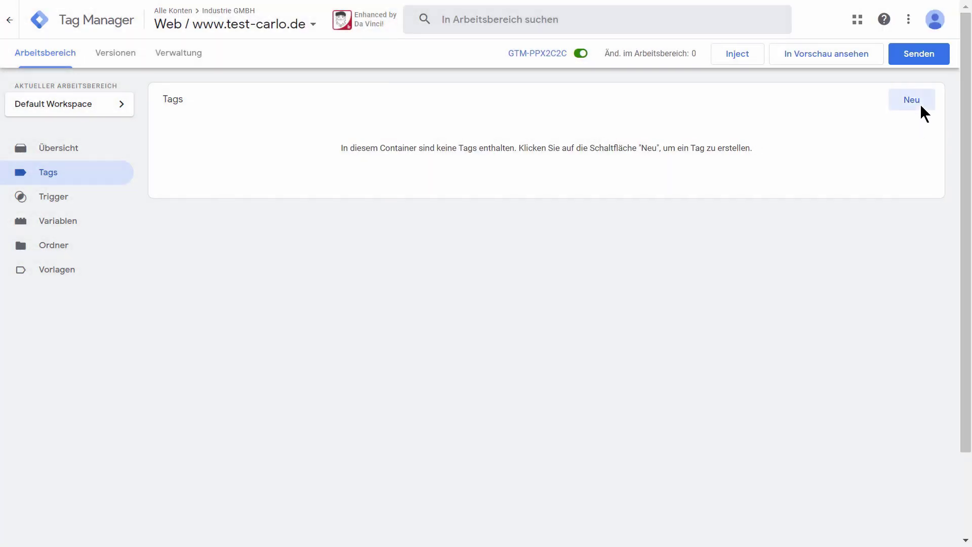
# Step: Create a new tag in the container and name it "Facebook Pixel Tag"
pyautogui.click(921, 107)
pyautogui.click(334, 23)
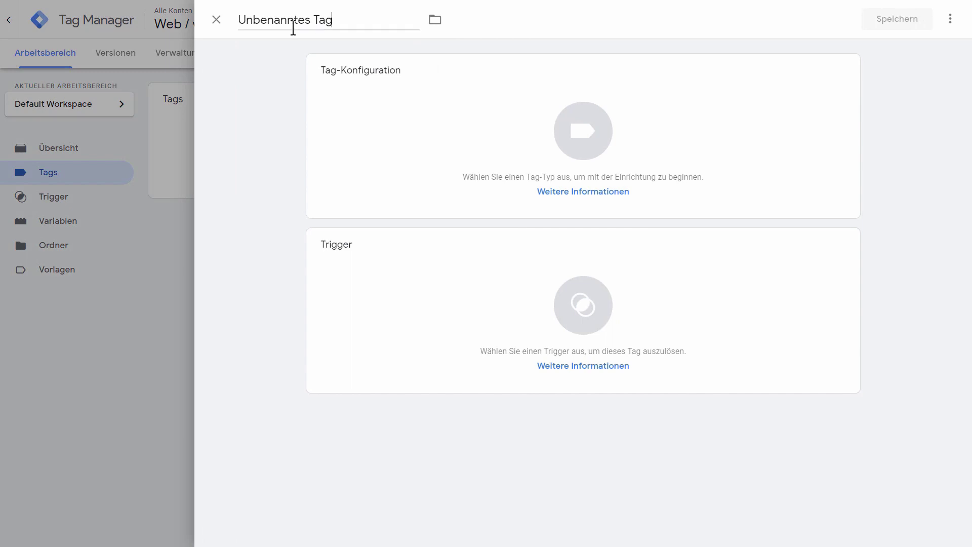
pyautogui.write('Faceb')
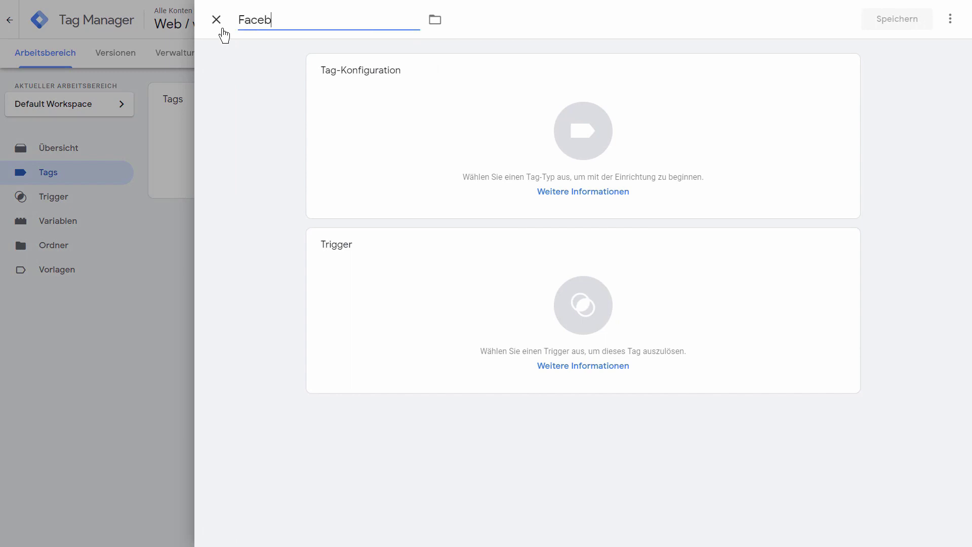
pyautogui.write('ook Pixel Tag')
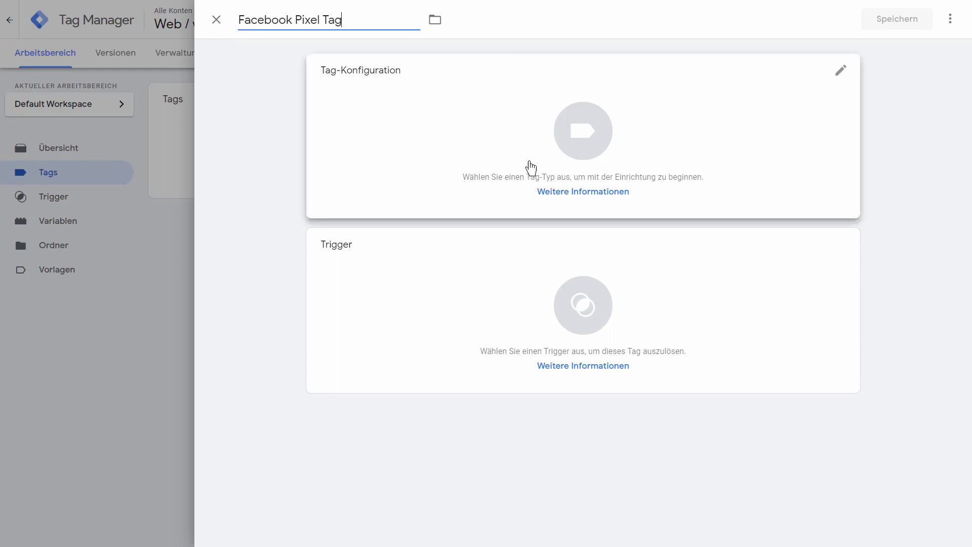
# Step: Open the tag type selection for the new tag and look through the recommended, custom and additional tag types
pyautogui.click(471, 153)
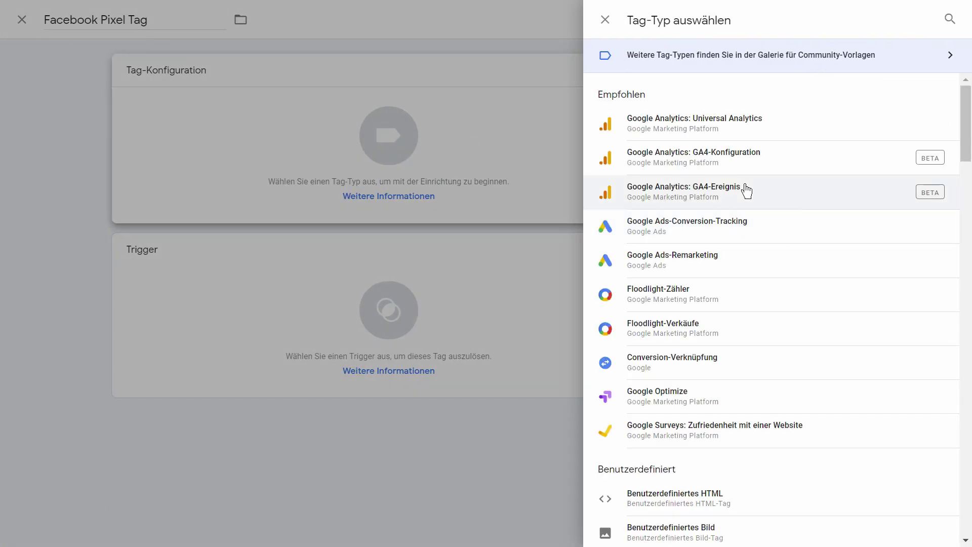
pyautogui.scroll(-10, 752, 386)
pyautogui.scroll(-5, 707, 331)
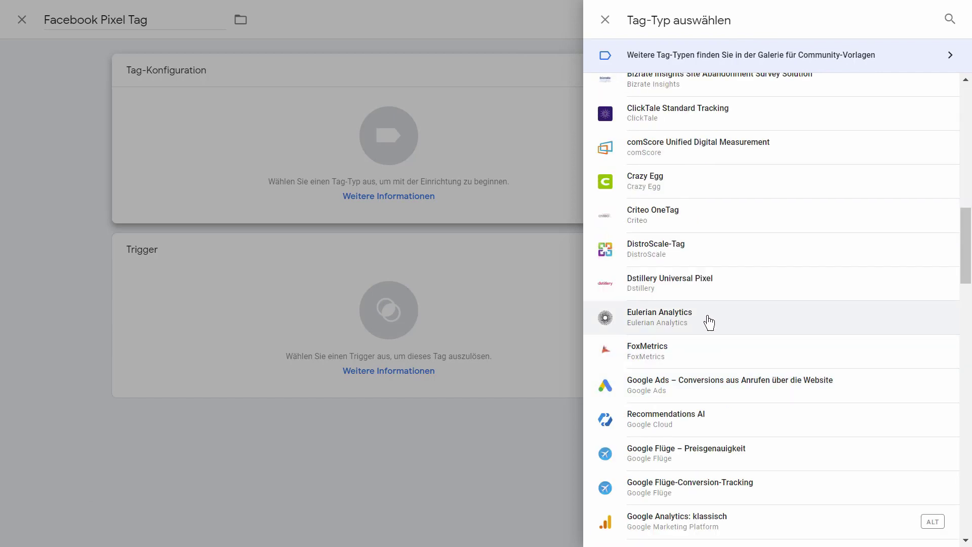
pyautogui.scroll(6, 709, 315)
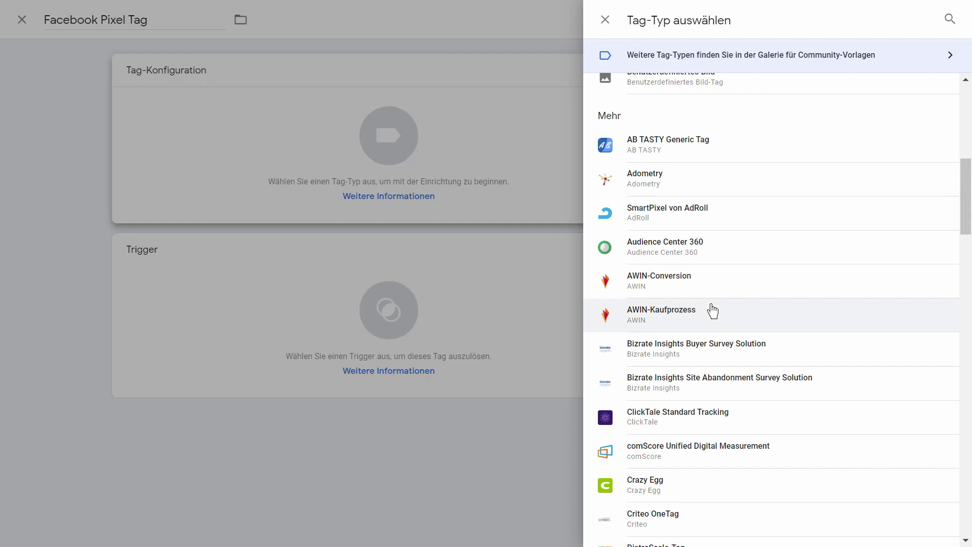
pyautogui.scroll(-16, 713, 309)
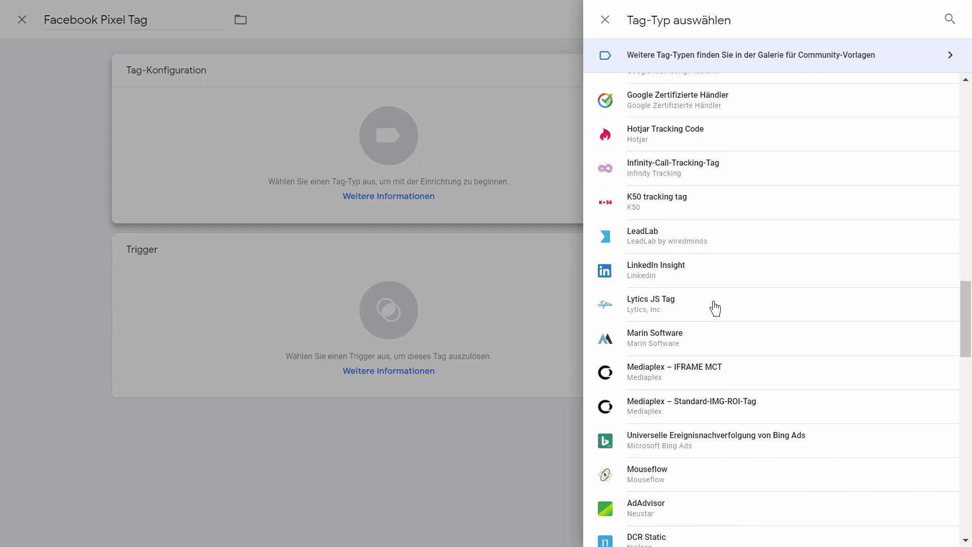
pyautogui.scroll(-12, 715, 307)
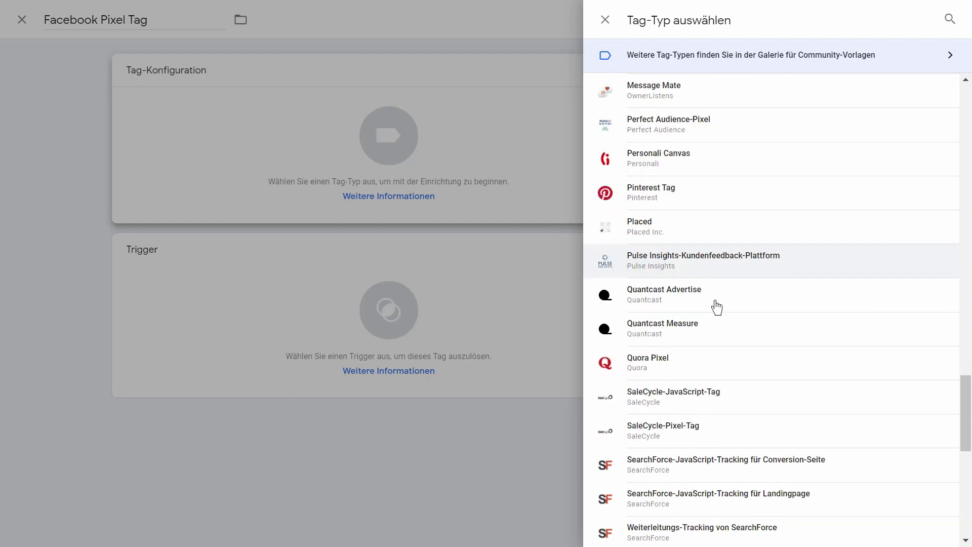
pyautogui.scroll(-6, 714, 324)
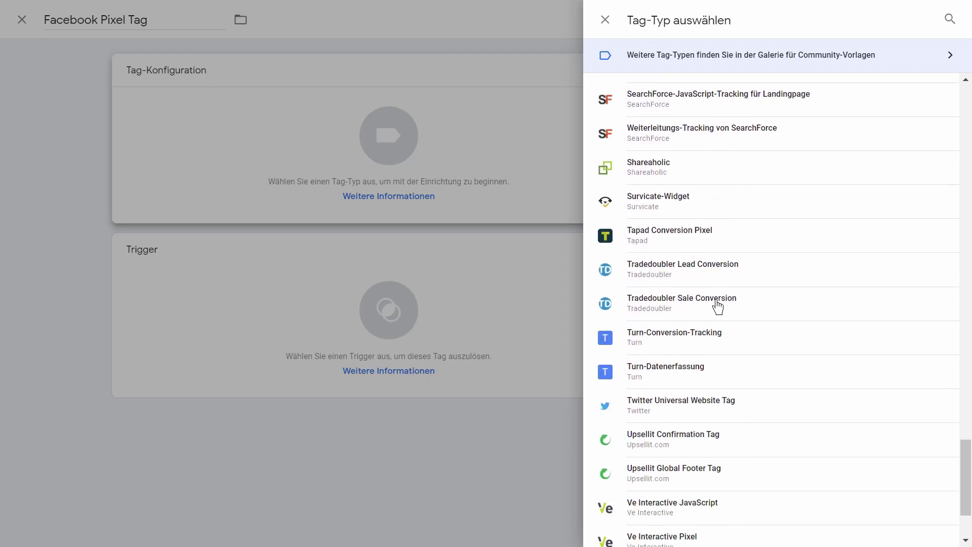
pyautogui.scroll(-2, 708, 359)
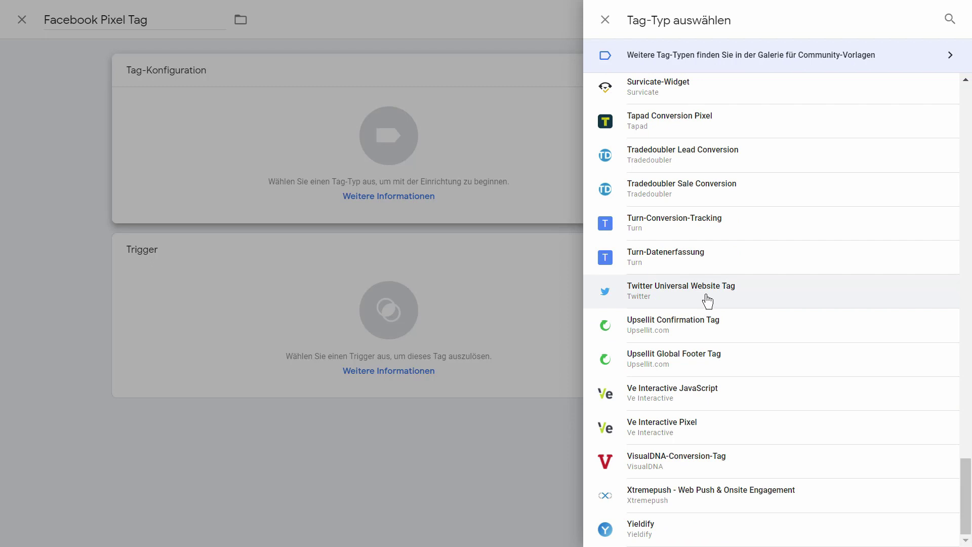
pyautogui.scroll(3, 707, 302)
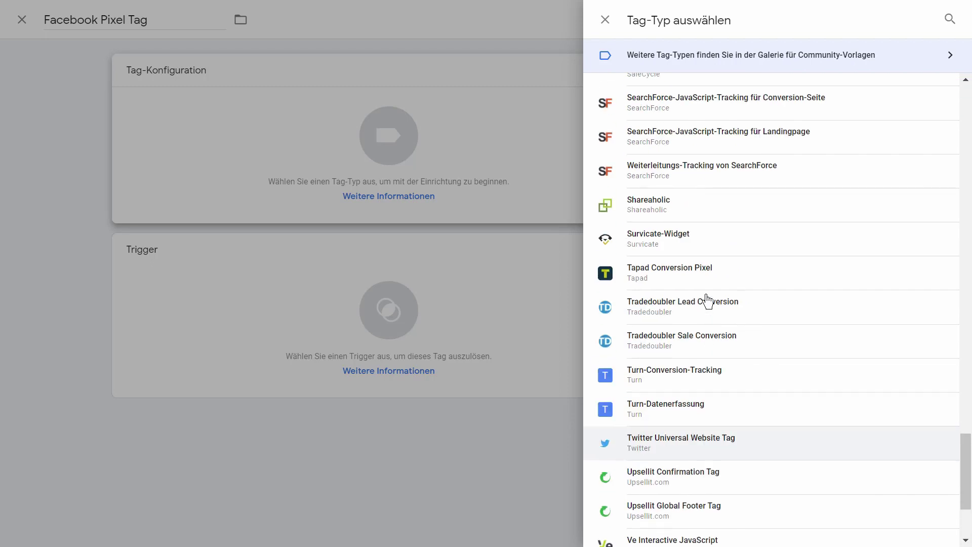
pyautogui.scroll(3, 707, 302)
pyautogui.scroll(3, 707, 302)
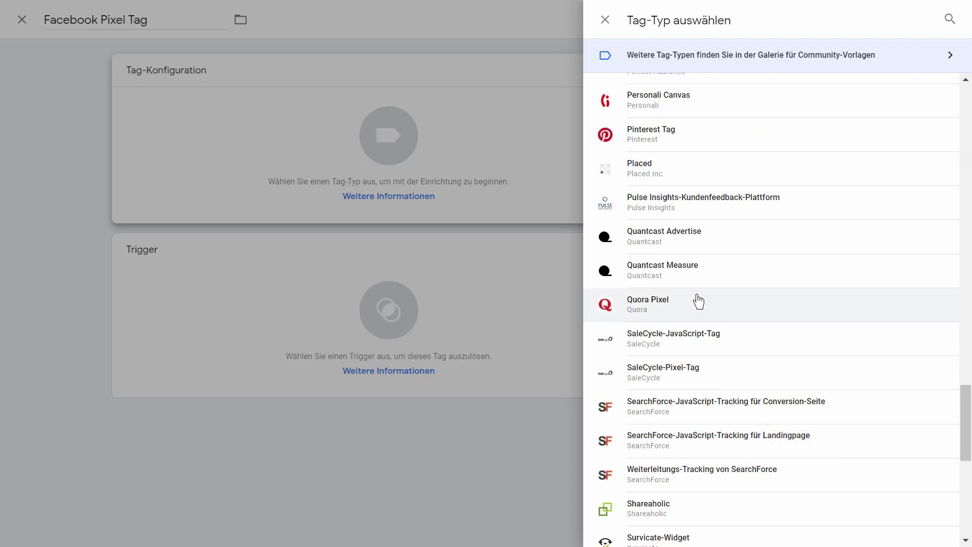
pyautogui.scroll(2, 683, 258)
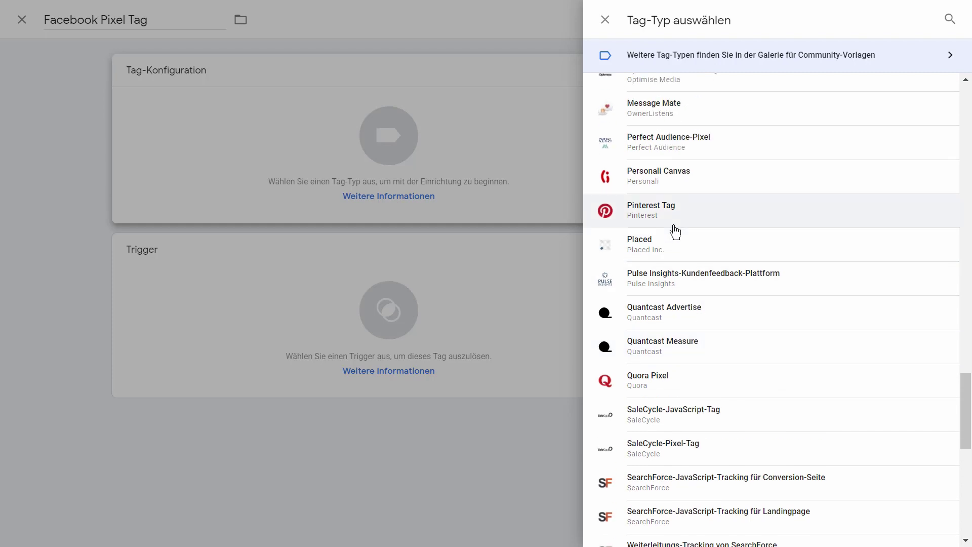
pyautogui.scroll(3, 676, 231)
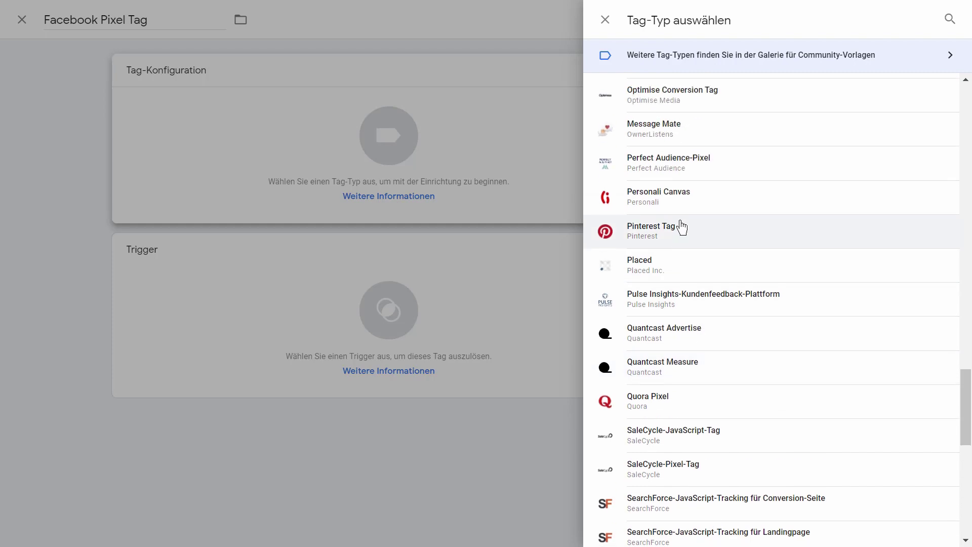
pyautogui.scroll(4, 696, 209)
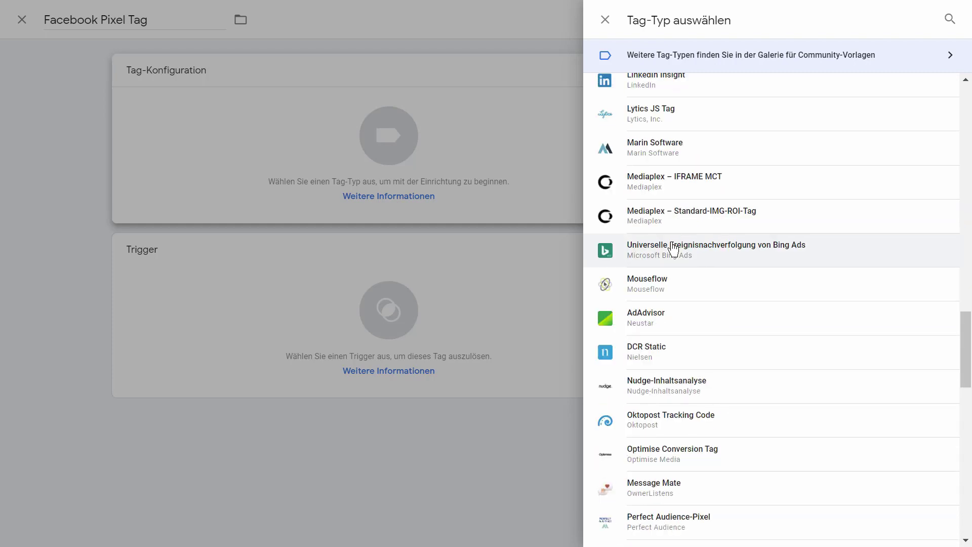
pyautogui.scroll(2, 686, 256)
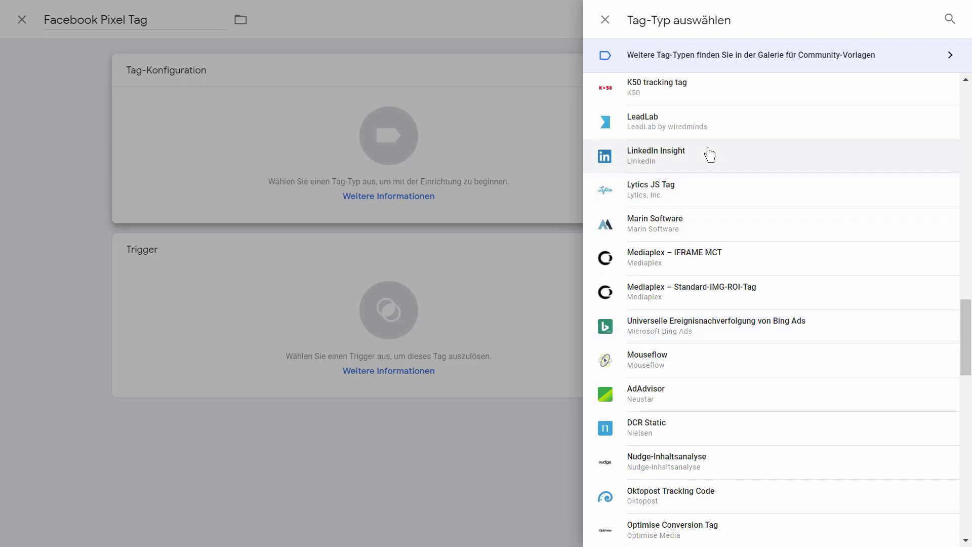
pyautogui.scroll(3, 707, 157)
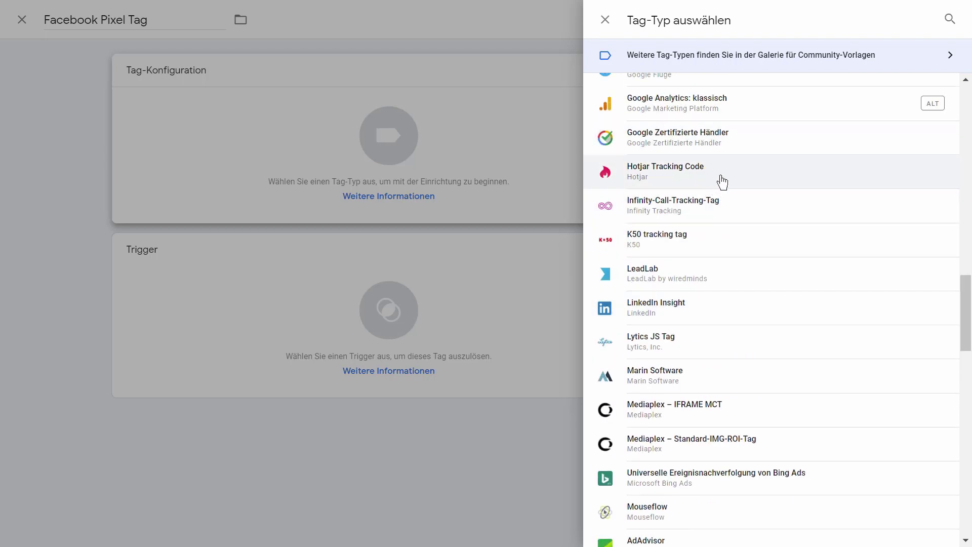
pyautogui.scroll(2, 735, 157)
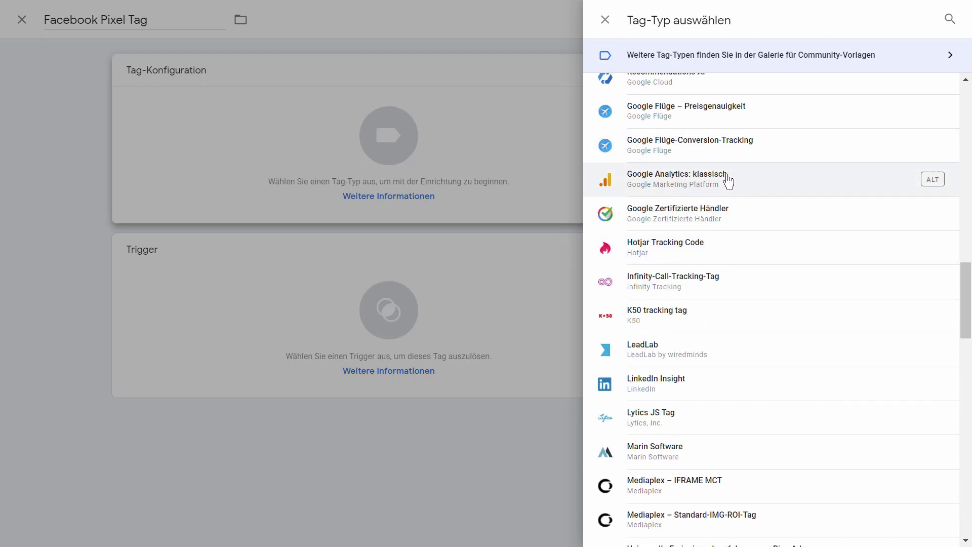
pyautogui.scroll(2, 721, 188)
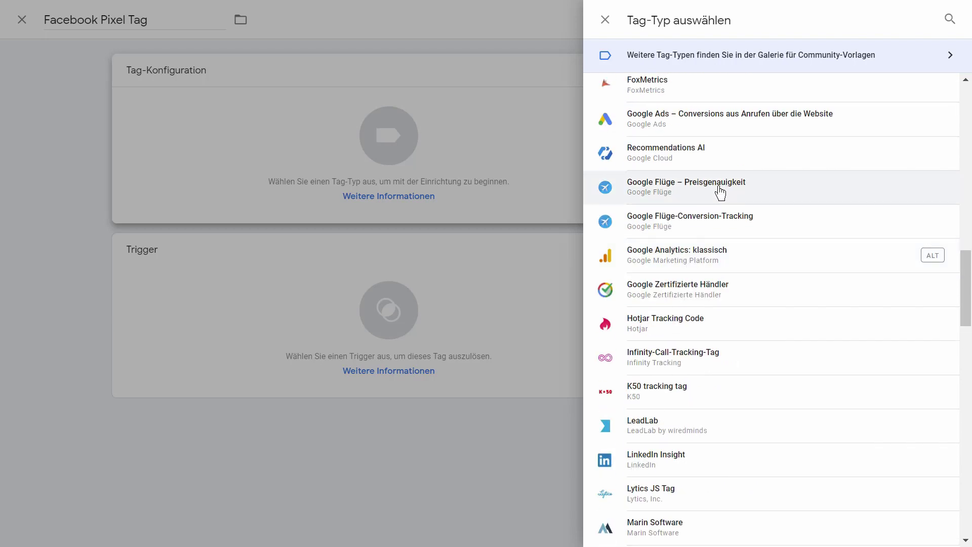
pyautogui.scroll(6, 716, 217)
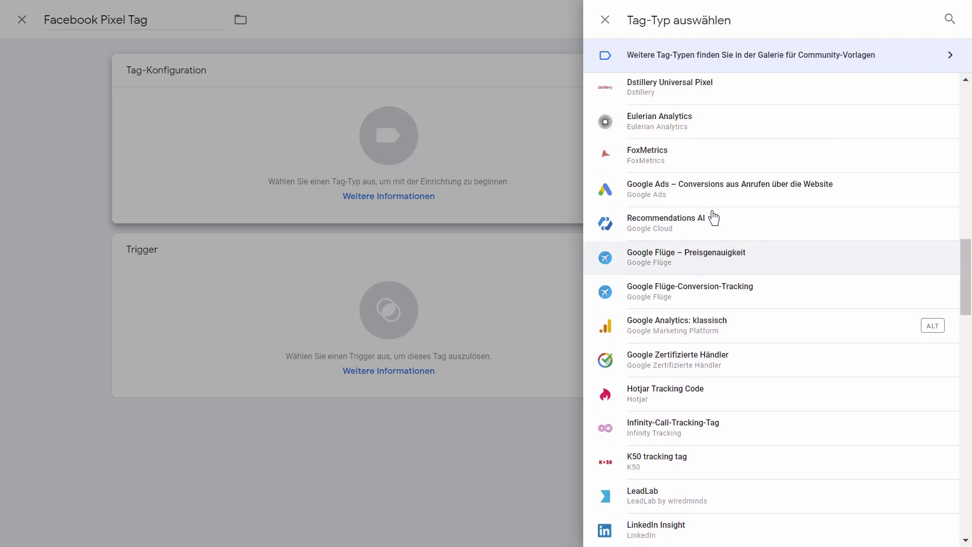
pyautogui.scroll(6, 699, 221)
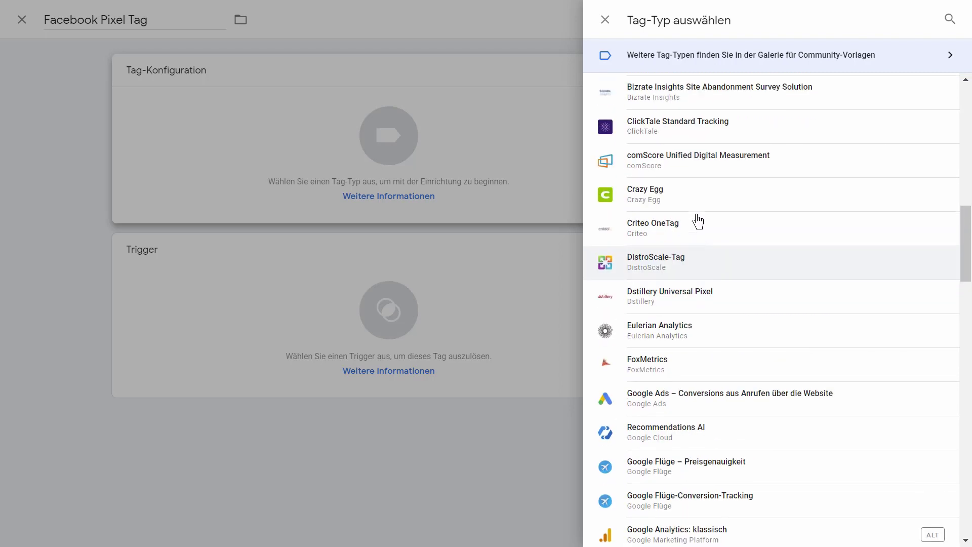
pyautogui.scroll(2, 703, 217)
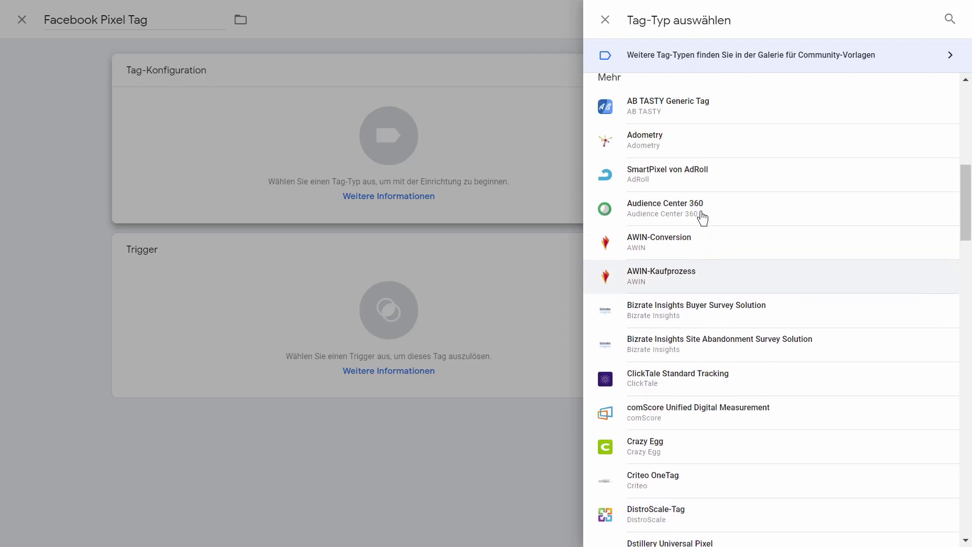
pyautogui.scroll(2, 703, 216)
pyautogui.scroll(4, 710, 232)
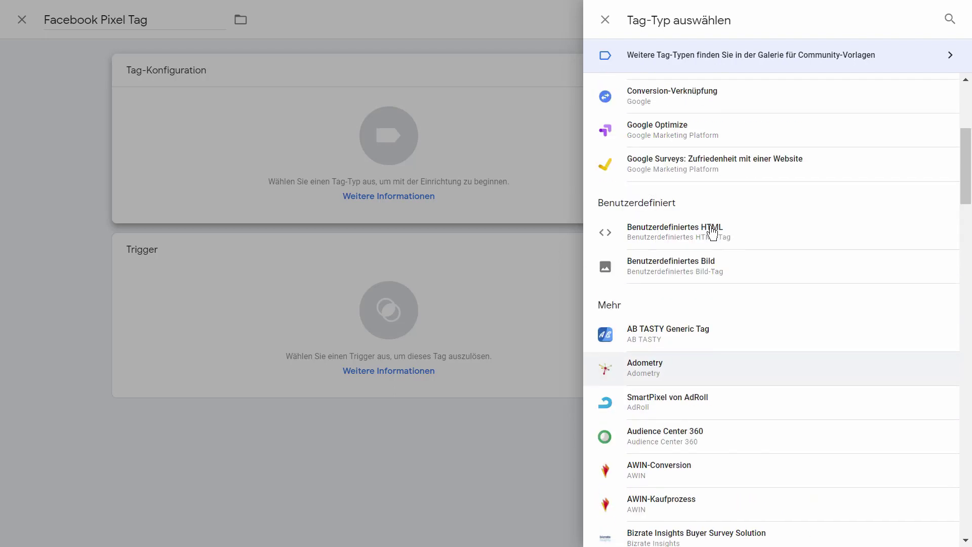
pyautogui.scroll(5, 712, 232)
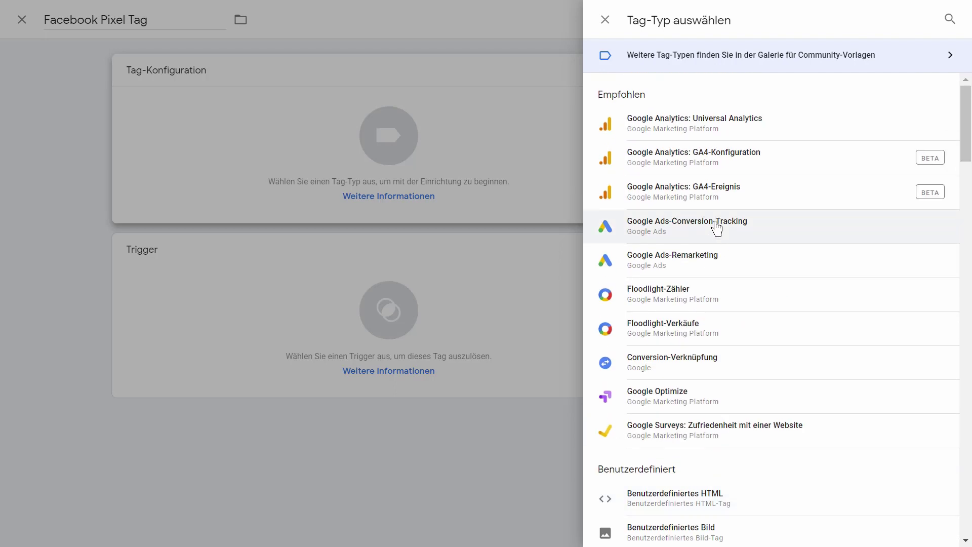
pyautogui.scroll(-6, 719, 228)
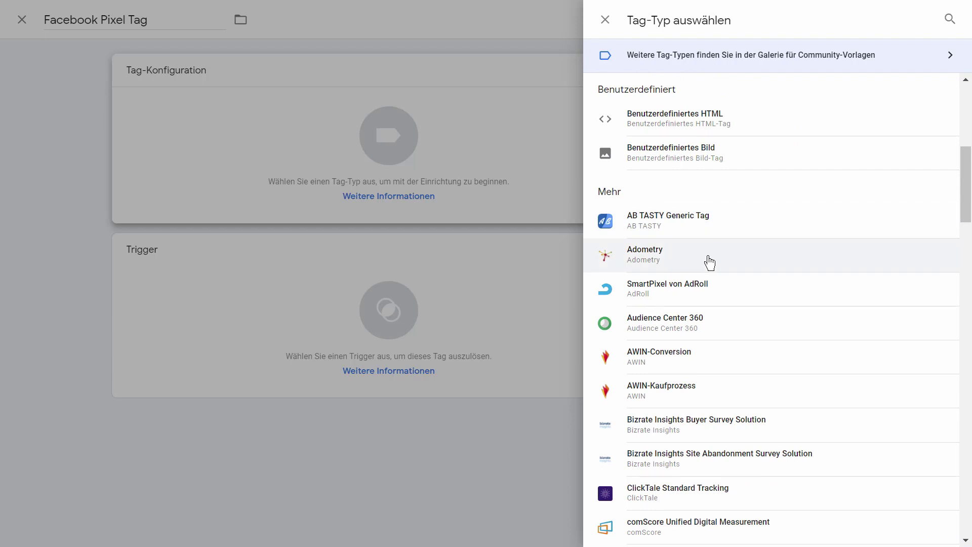
pyautogui.scroll(-5, 698, 324)
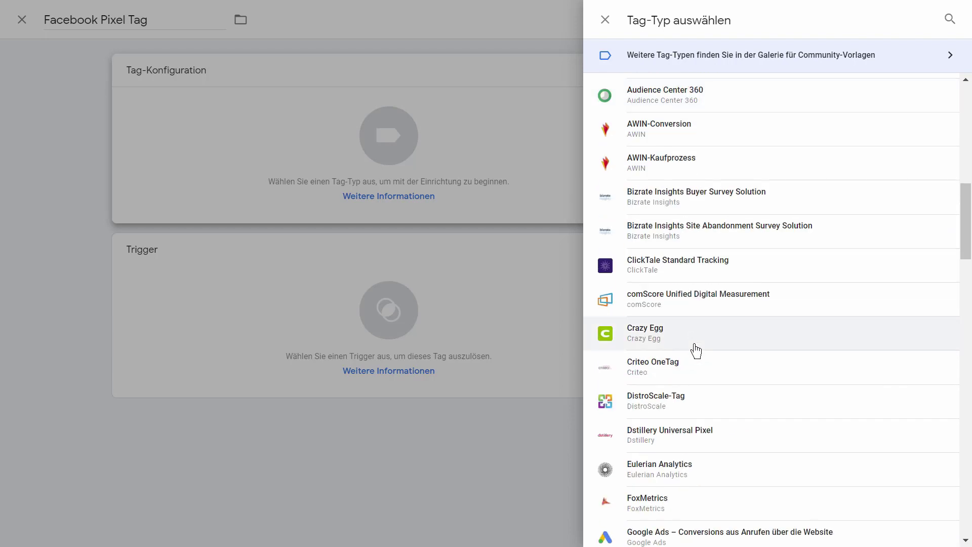
pyautogui.scroll(-6, 704, 385)
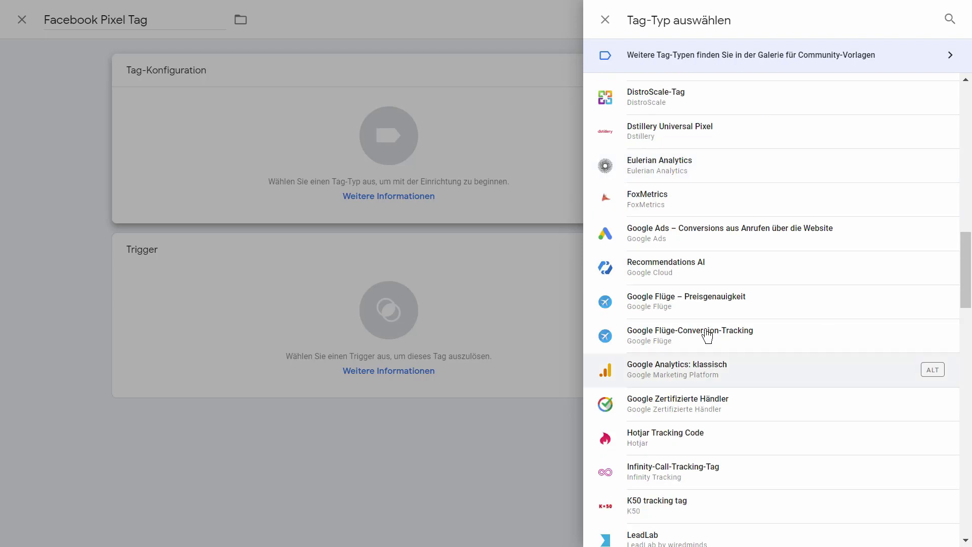
pyautogui.scroll(-6, 704, 445)
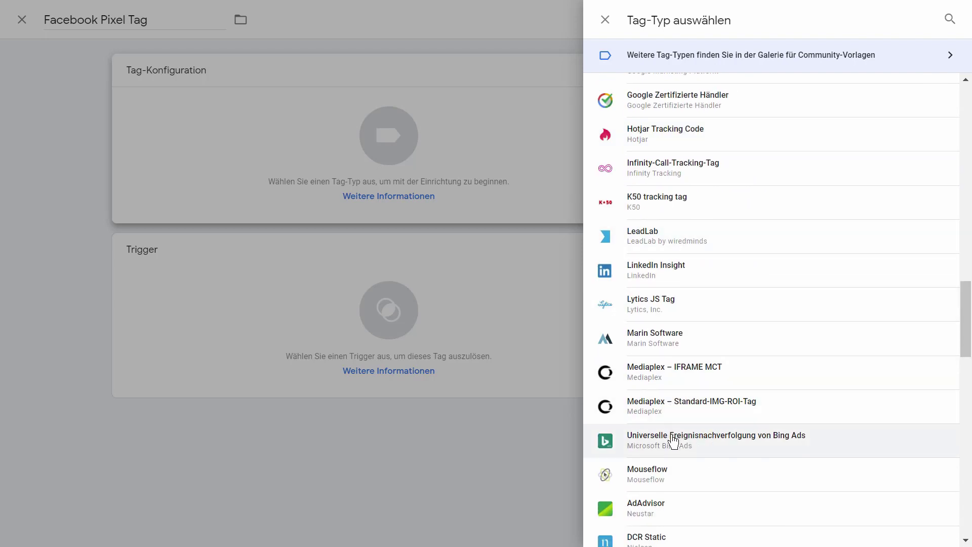
pyautogui.scroll(-5, 676, 438)
pyautogui.scroll(-13, 693, 380)
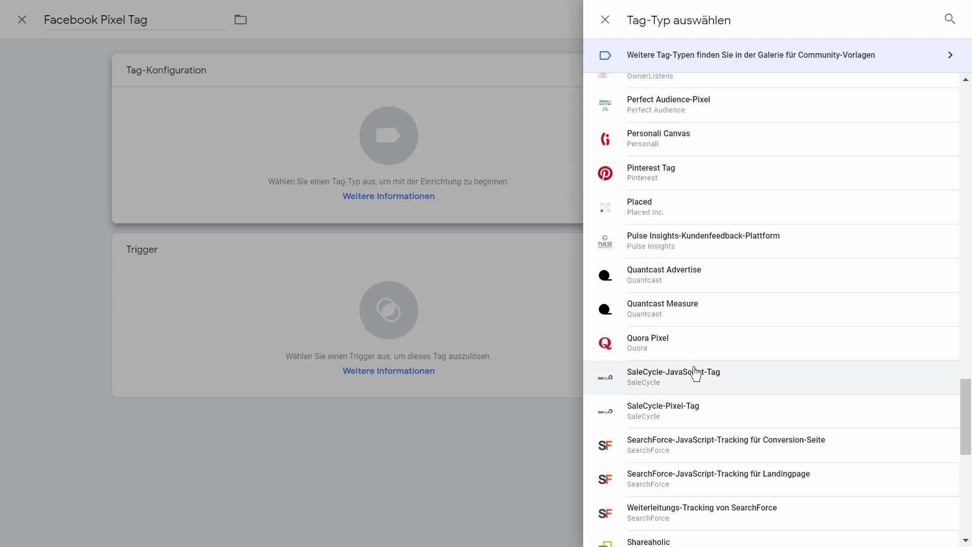
pyautogui.scroll(-4, 696, 373)
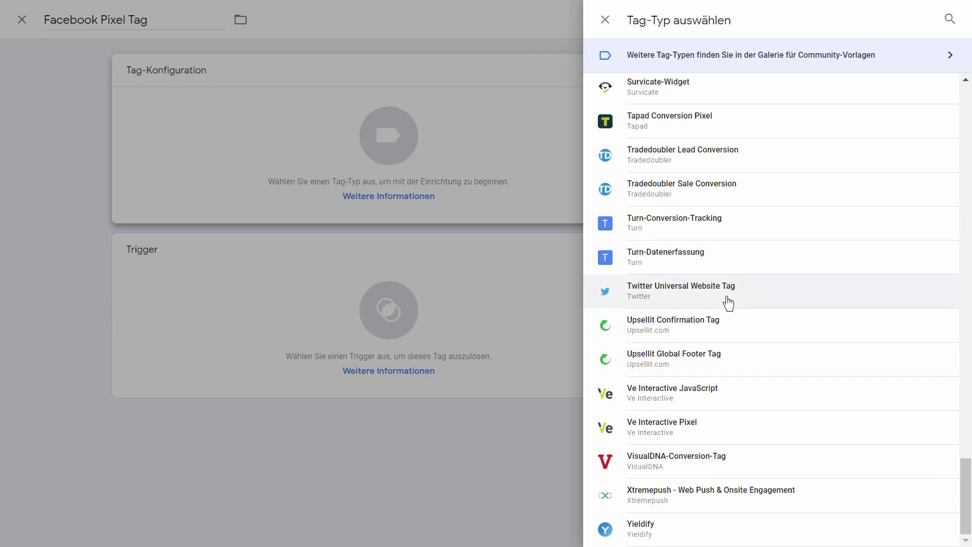
pyautogui.scroll(20, 746, 323)
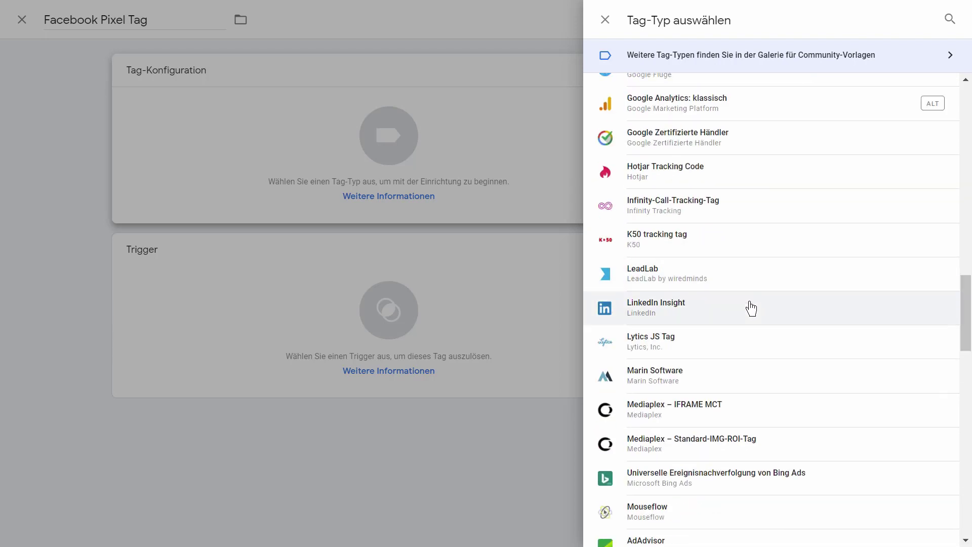
pyautogui.scroll(6, 753, 310)
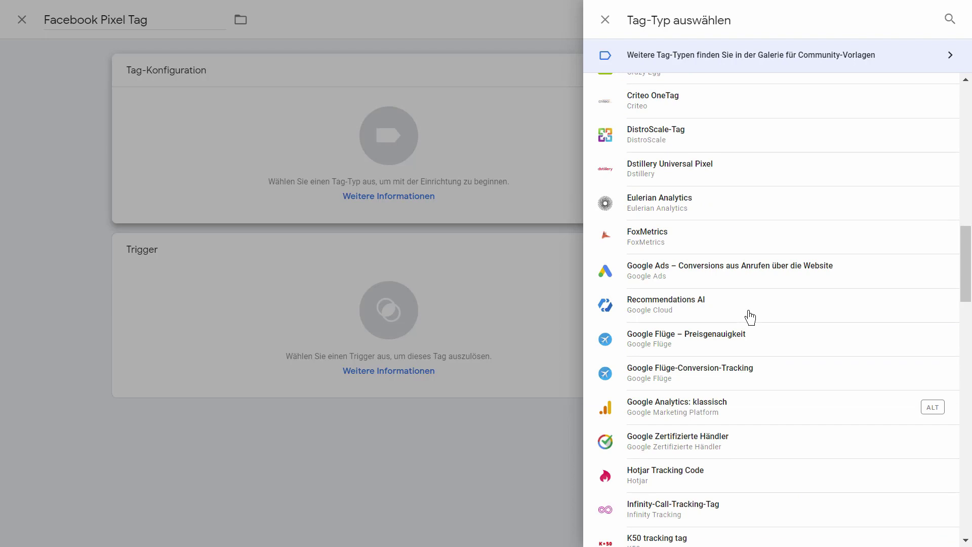
pyautogui.scroll(2, 754, 311)
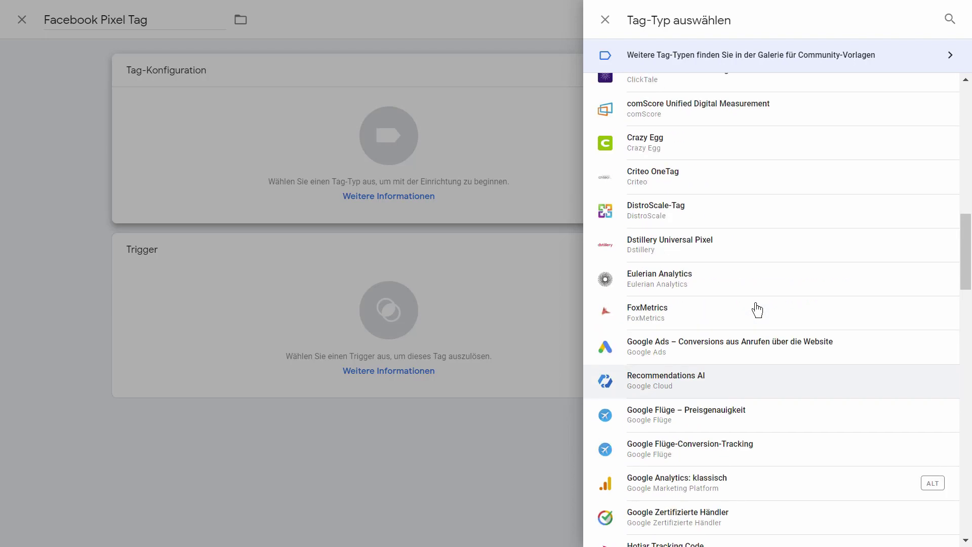
pyautogui.scroll(12, 757, 309)
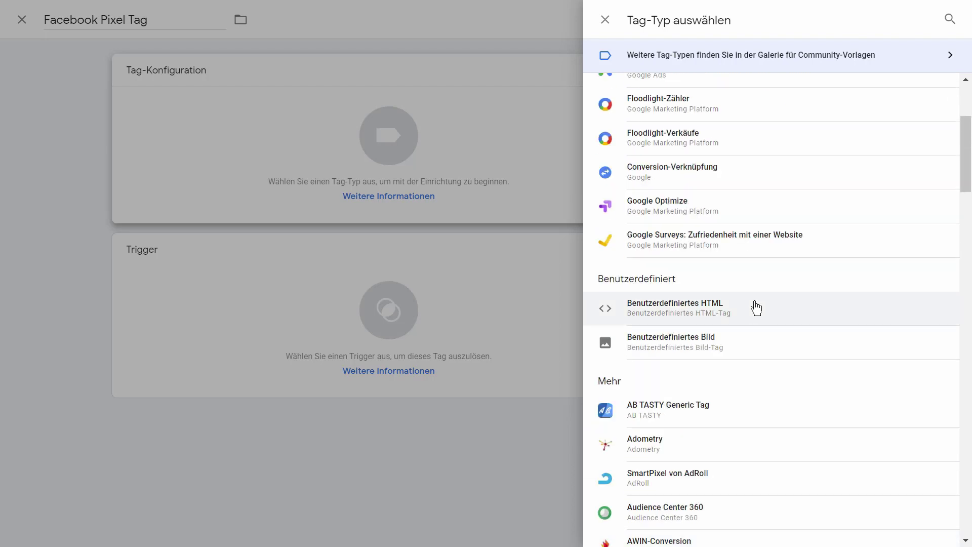
pyautogui.scroll(4, 737, 311)
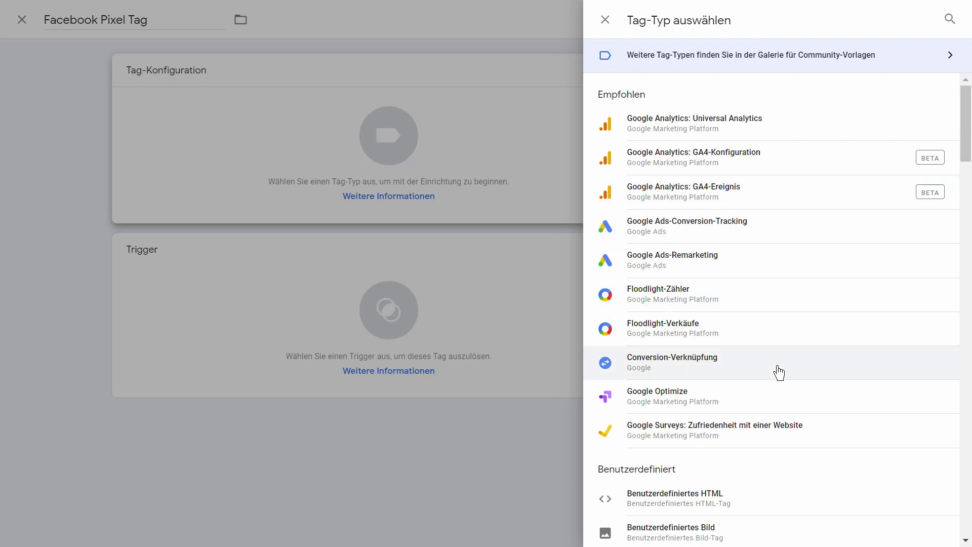
# Step: Set the tag type to Benutzerdefiniertes HTML and rename the tag "Google Analytics Tag"
pyautogui.scroll(-3, 779, 372)
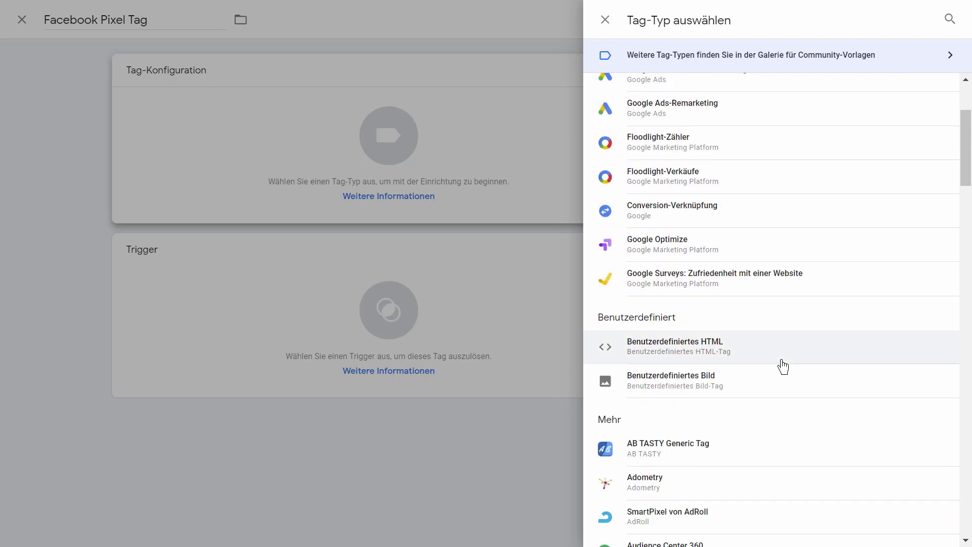
pyautogui.click(711, 347)
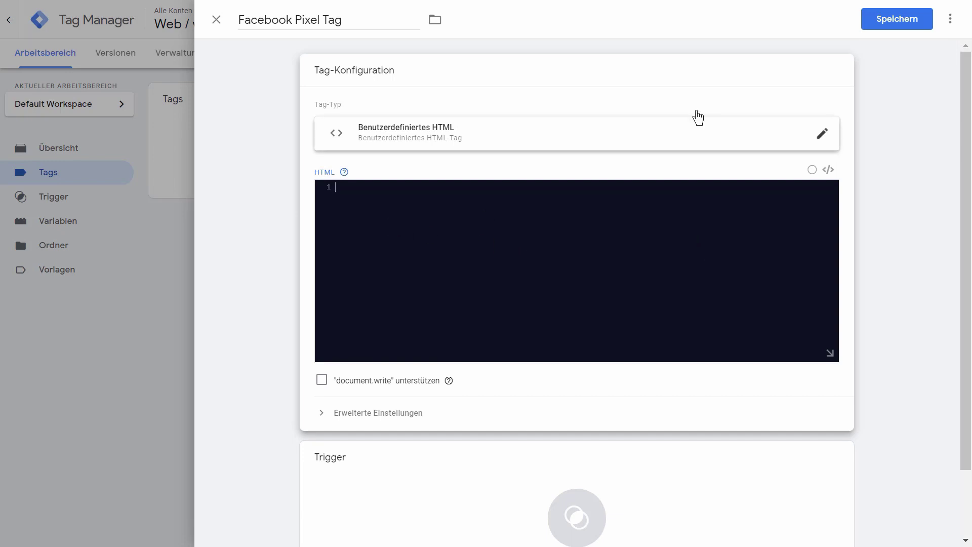
pyautogui.moveTo(341, 19); pyautogui.dragTo(242, 24)
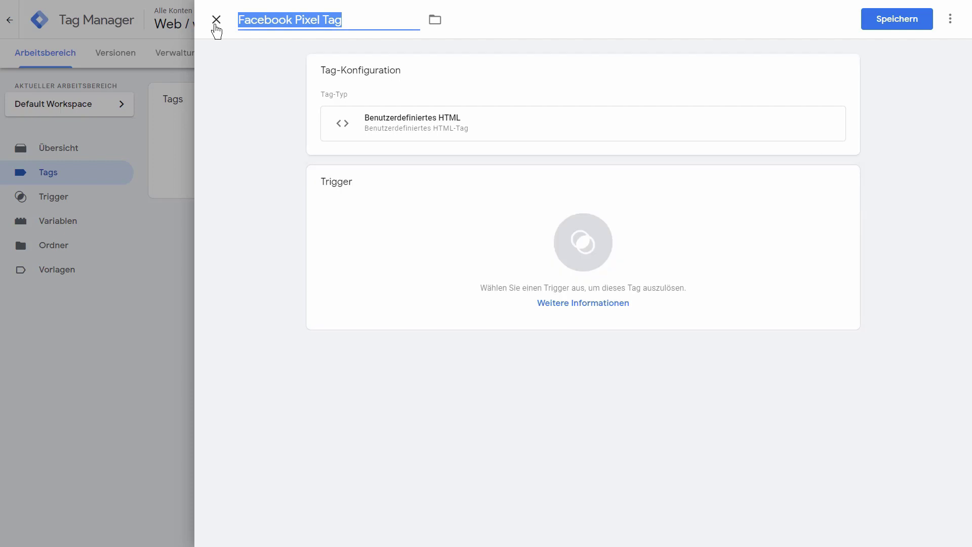
pyautogui.write('Goog')
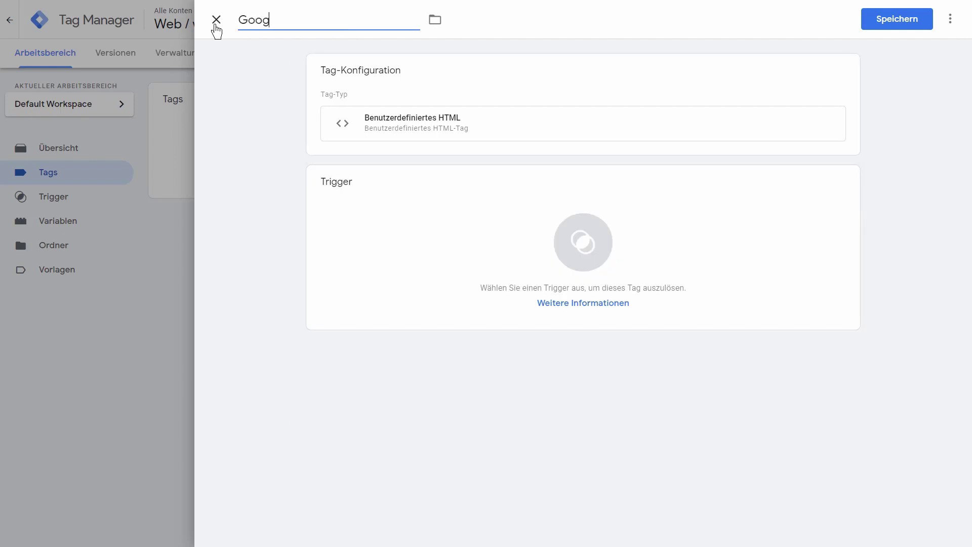
pyautogui.write('le Analytics Tag')
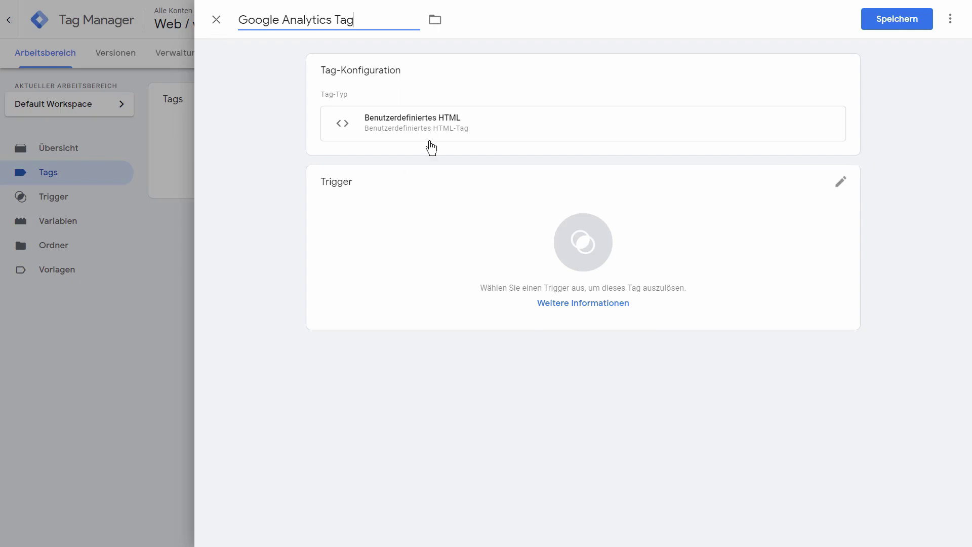
# Step: Change the tag type to Google Analytics: Universal Analytics with the tracking type Seitenaufruf
pyautogui.click(448, 124)
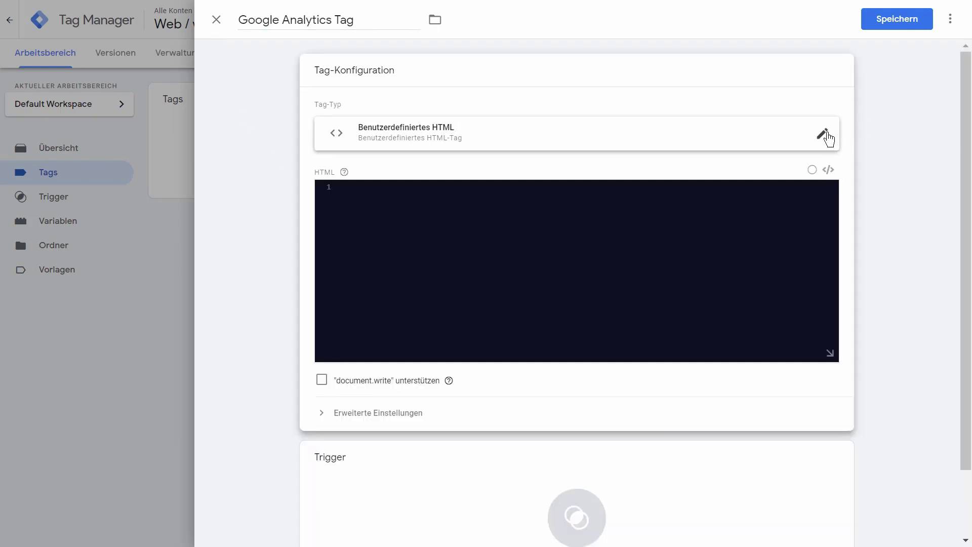
pyautogui.click(825, 135)
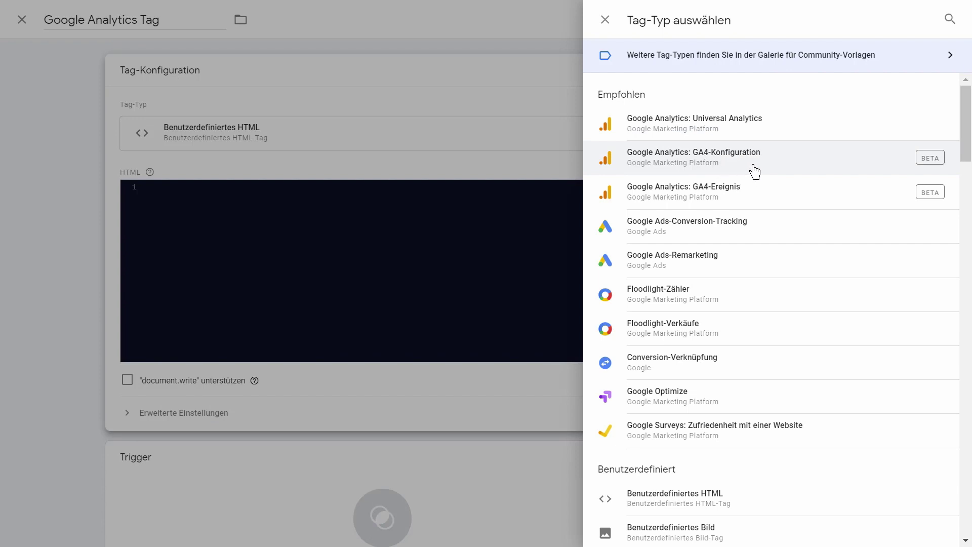
pyautogui.click(760, 126)
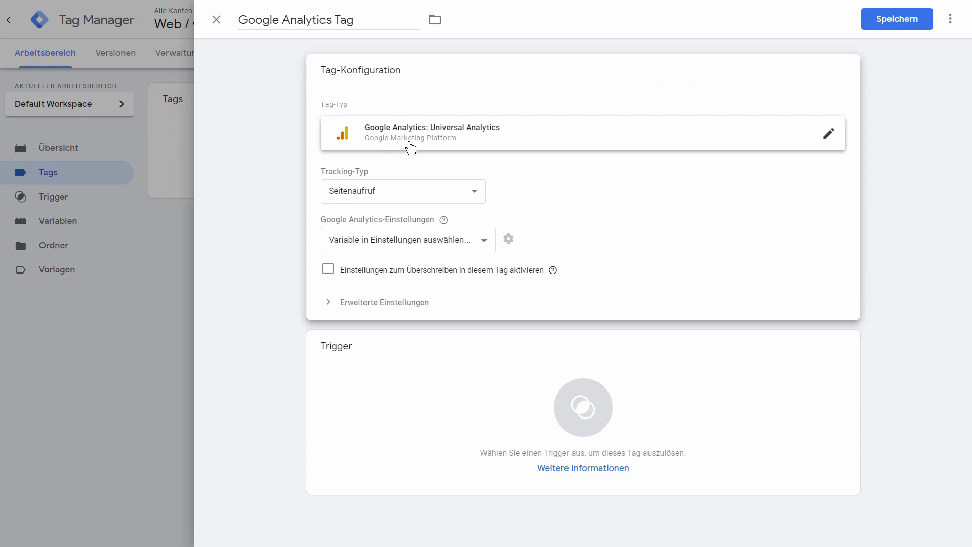
pyautogui.click(431, 191)
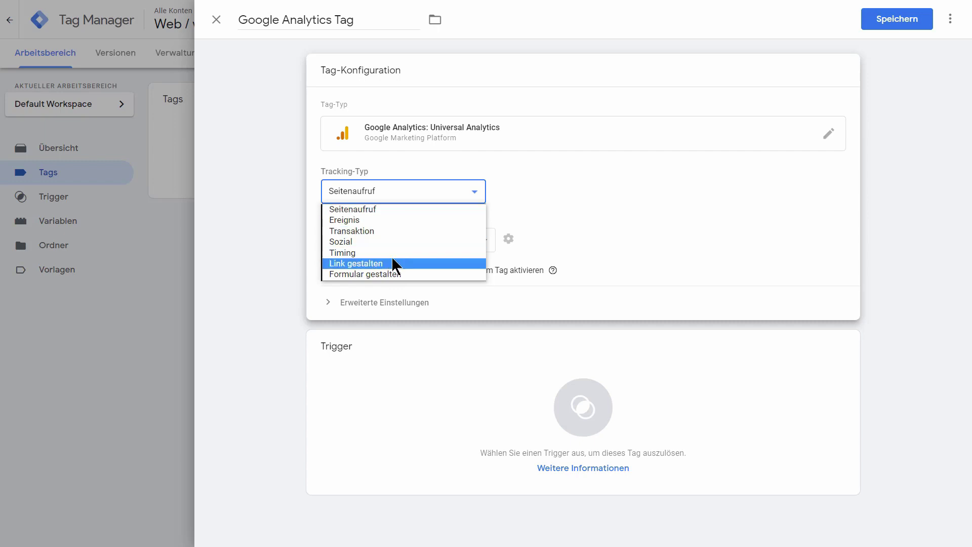
pyautogui.click(417, 209)
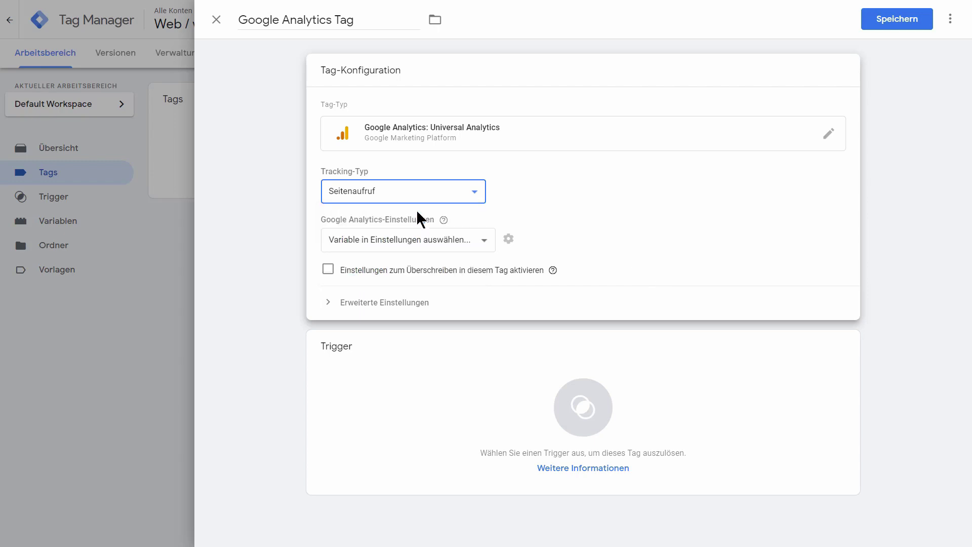
# Step: View the choices for the Google Analytics settings variable and expand the tag's advanced settings
pyautogui.click(438, 243)
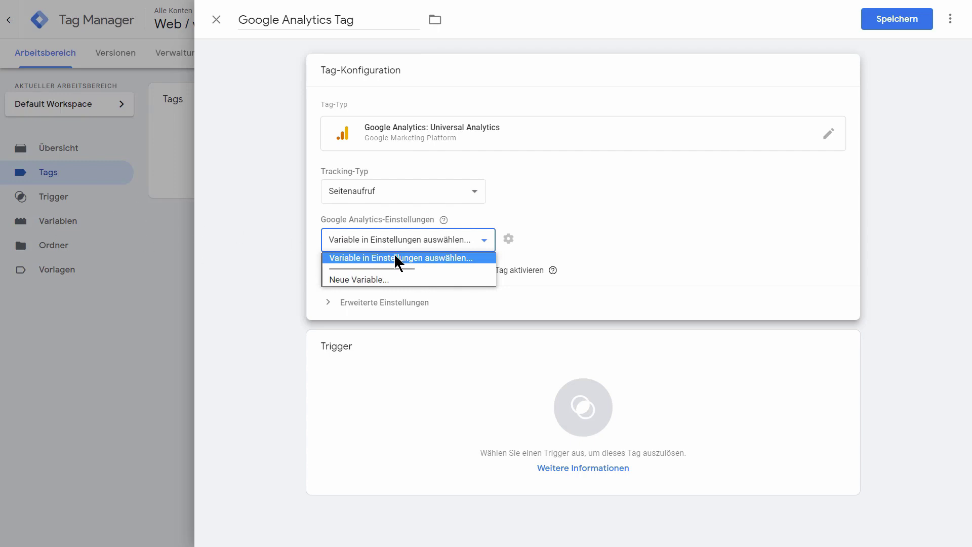
pyautogui.click(621, 239)
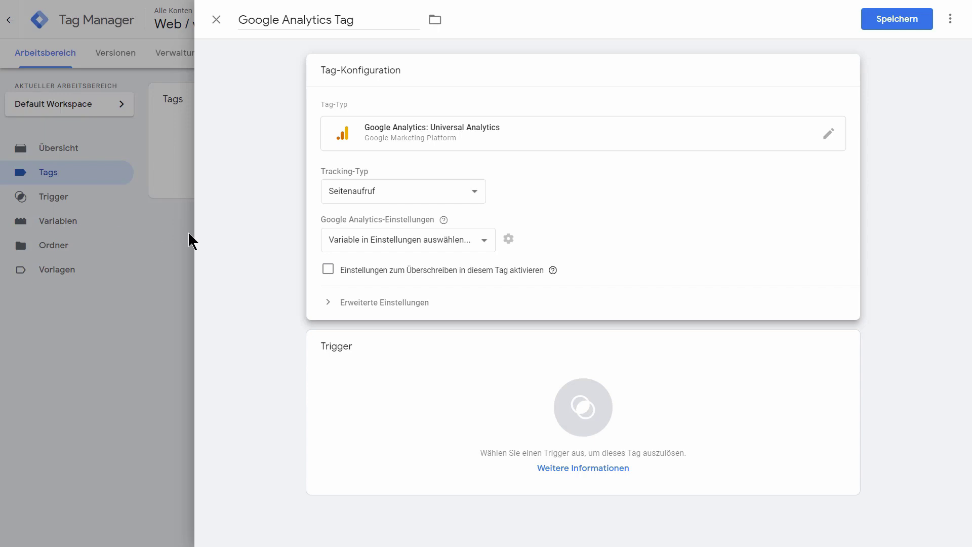
pyautogui.click(404, 299)
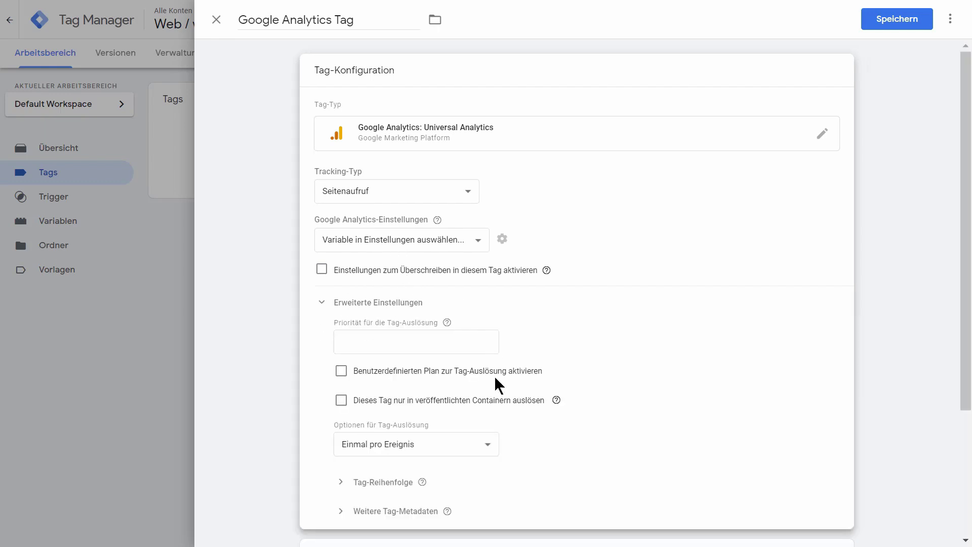
# Step: Look through the additional tag types and change the tag type to FoxMetrics
pyautogui.click(814, 149)
pyautogui.scroll(-10, 775, 182)
pyautogui.scroll(-7, 770, 305)
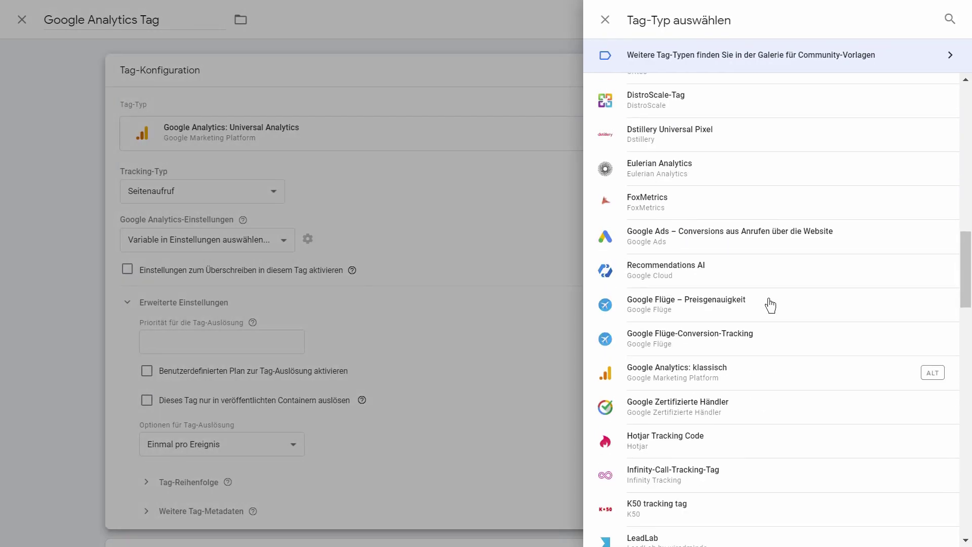
pyautogui.scroll(3, 721, 275)
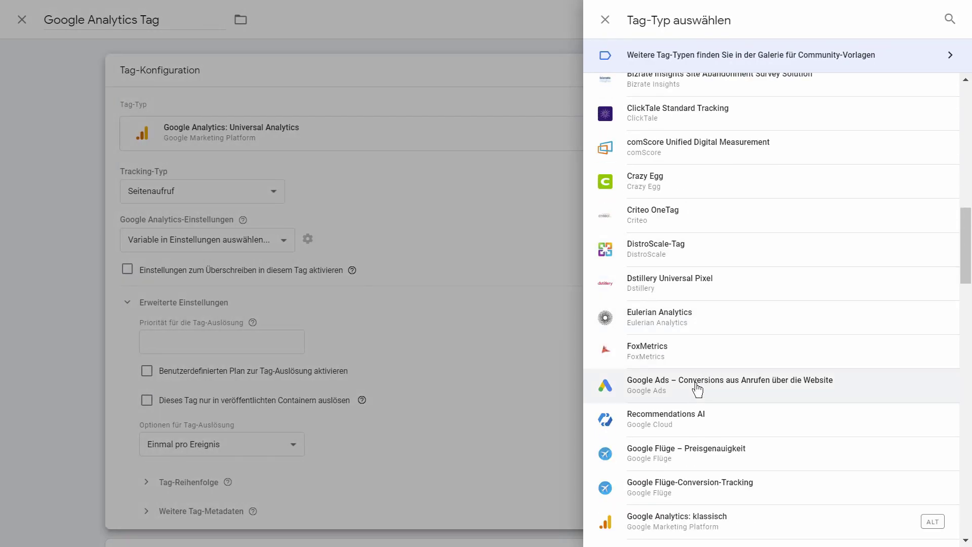
pyautogui.click(700, 355)
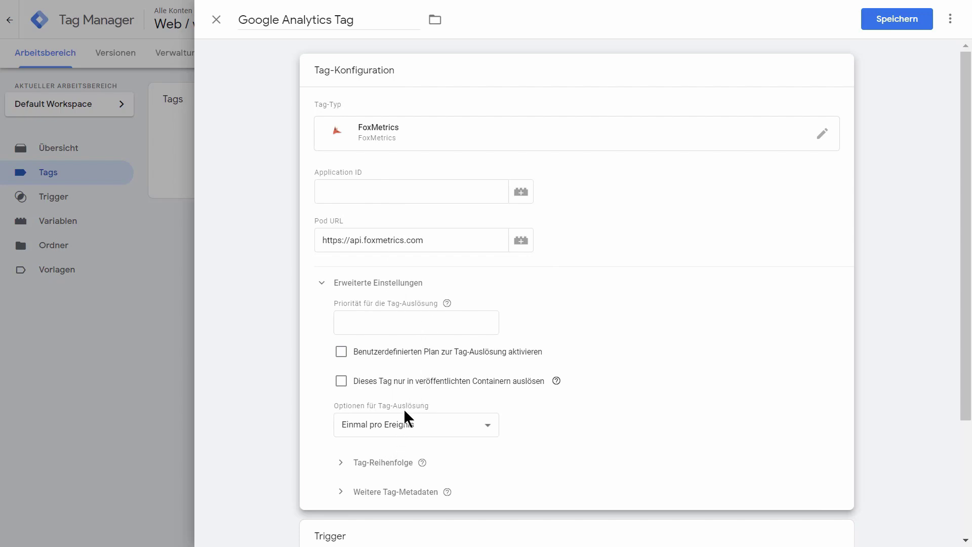
# Step: Examine the FoxMetrics tag's sequencing options and its Application ID field without entering anything
pyautogui.click(380, 463)
pyautogui.scroll(-1, 472, 435)
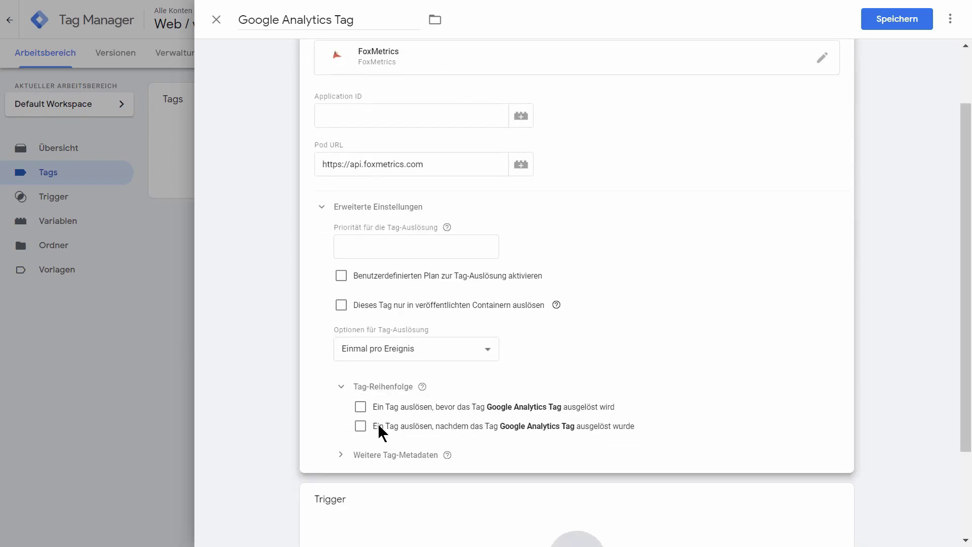
pyautogui.scroll(1, 436, 355)
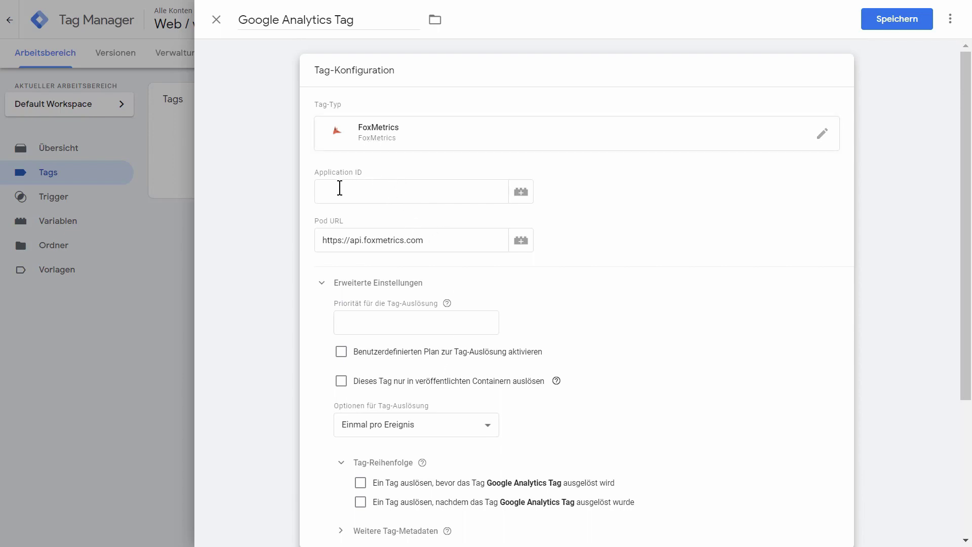
pyautogui.click(361, 195)
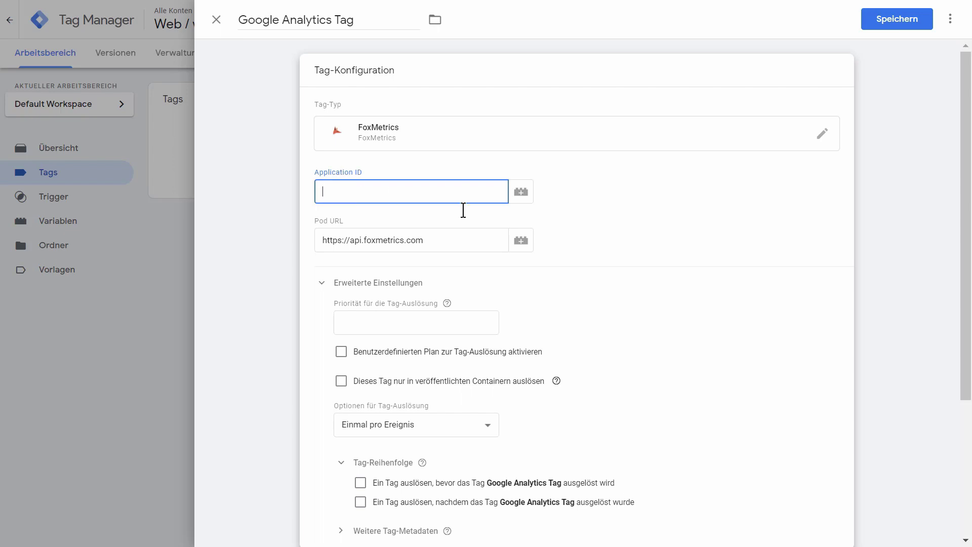
pyautogui.click(709, 231)
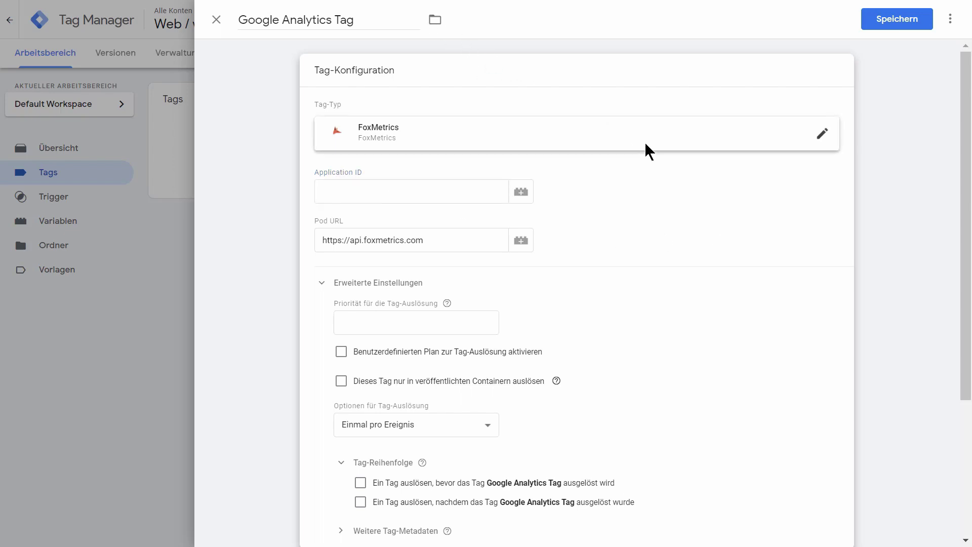
# Step: Discard the unsaved Google Analytics tag, and open and close a blank form for another new tag
pyautogui.click(209, 22)
pyautogui.click(586, 178)
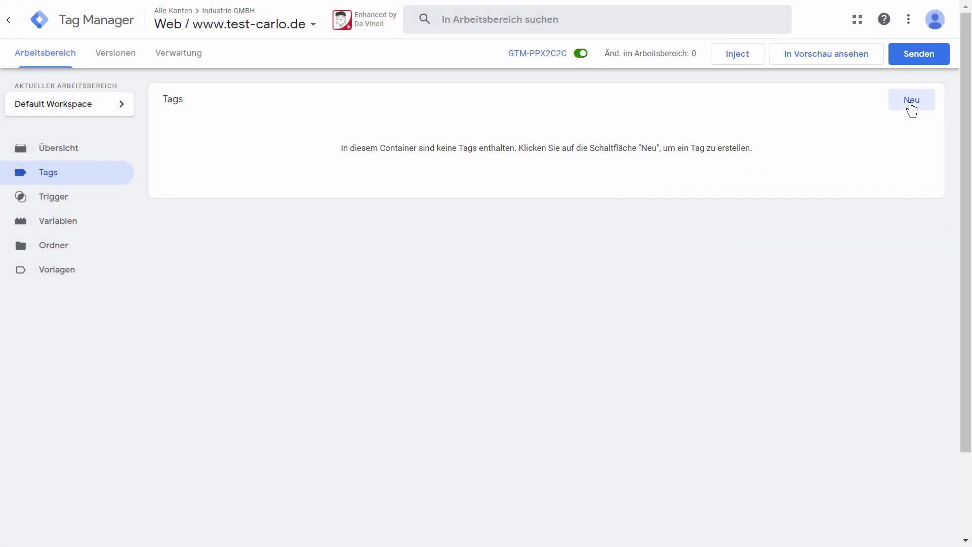
pyautogui.click(912, 101)
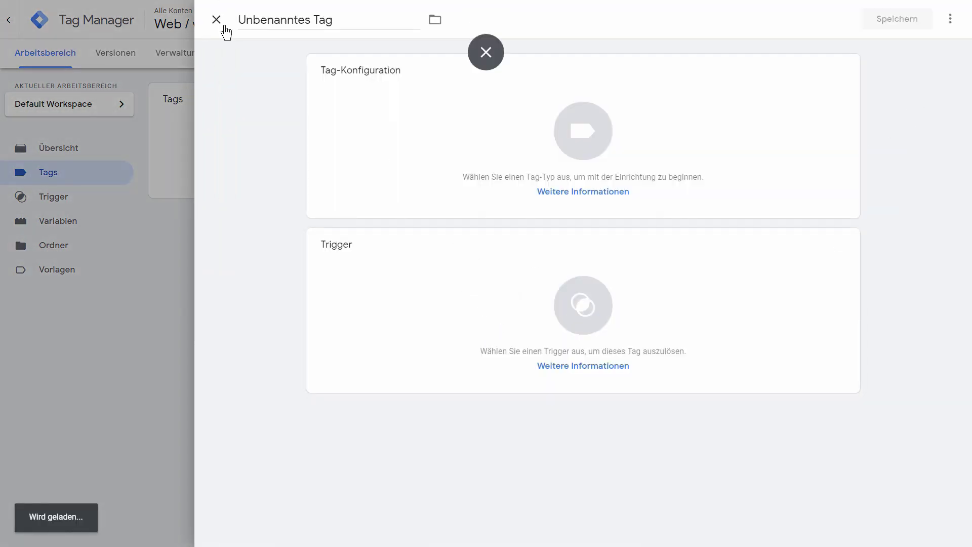
pyautogui.click(219, 31)
# Step: Create a new trigger in the container and name it "Aufruf Seite"
pyautogui.click(67, 202)
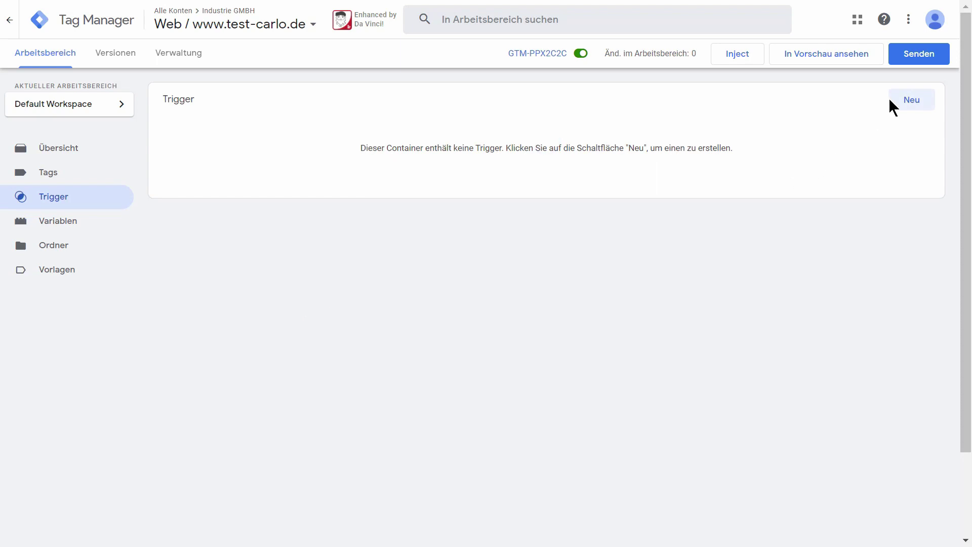
pyautogui.click(905, 104)
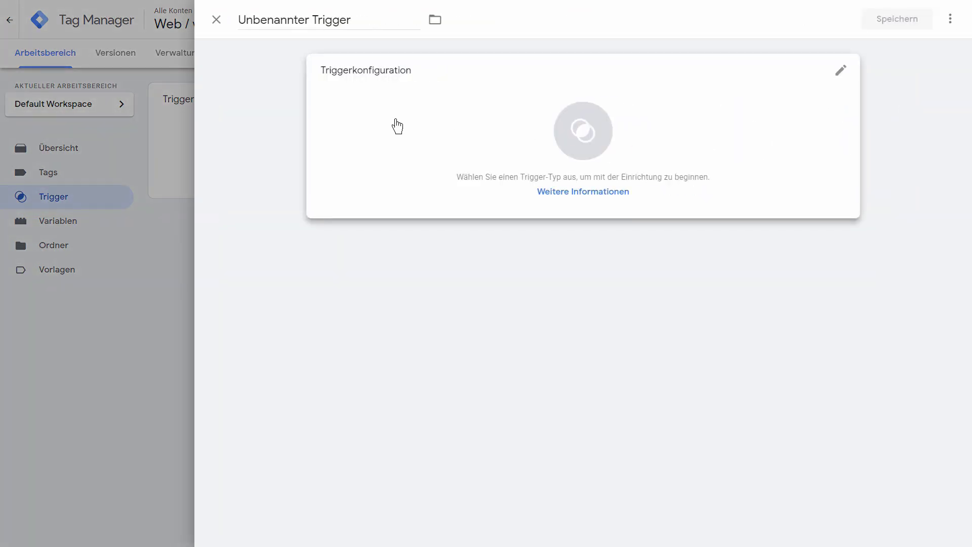
pyautogui.moveTo(357, 19); pyautogui.dragTo(209, 14)
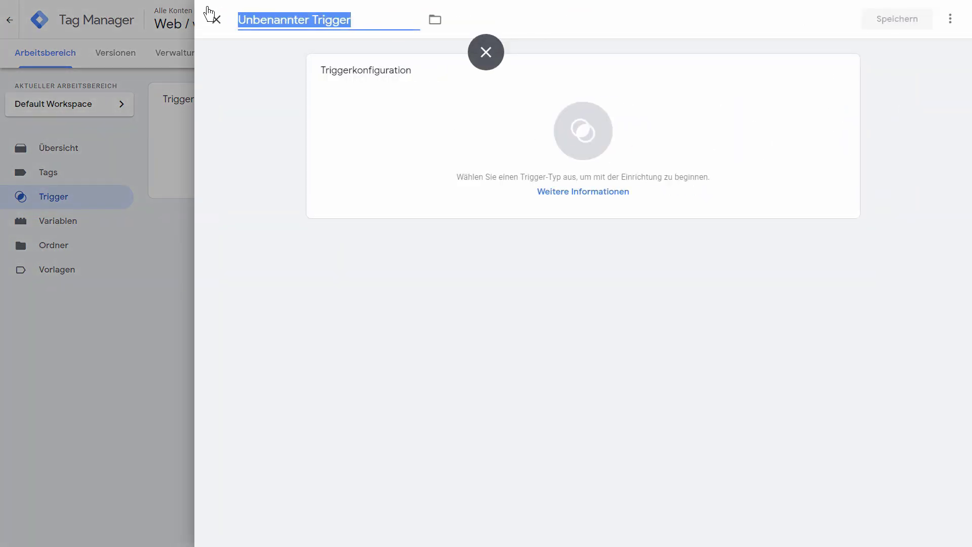
pyautogui.write('Aufruf Seite')
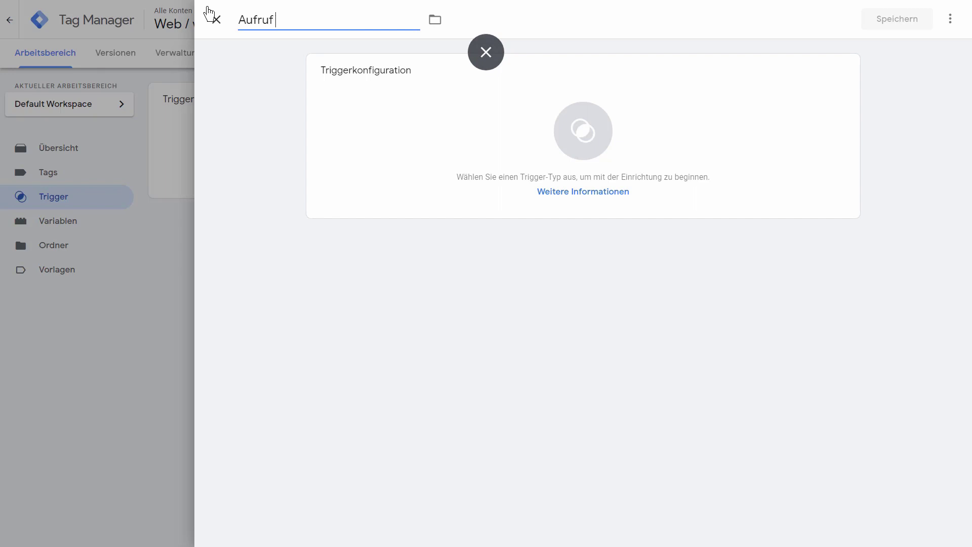
# Step: Look through the available trigger types and set the trigger's type to Seitenaufruf
pyautogui.click(488, 186)
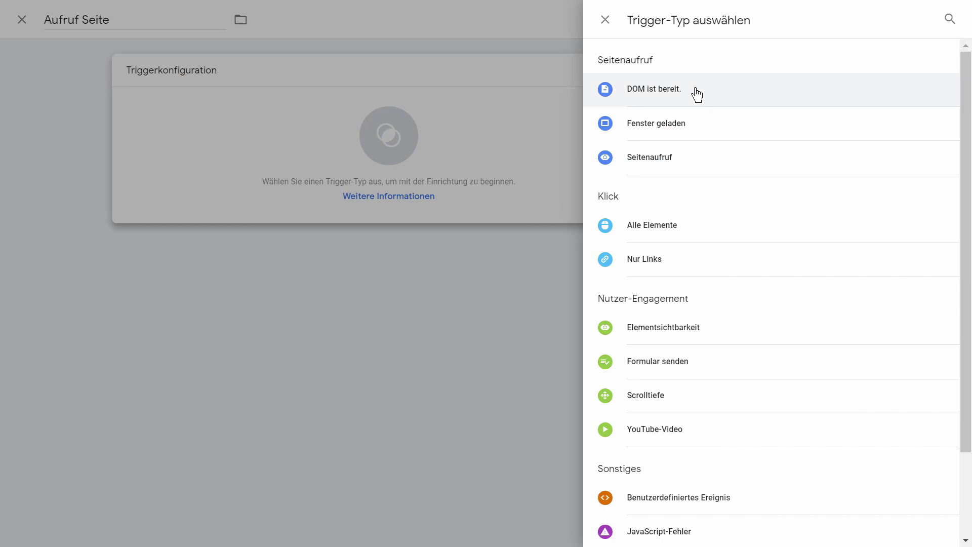
pyautogui.scroll(-2, 696, 93)
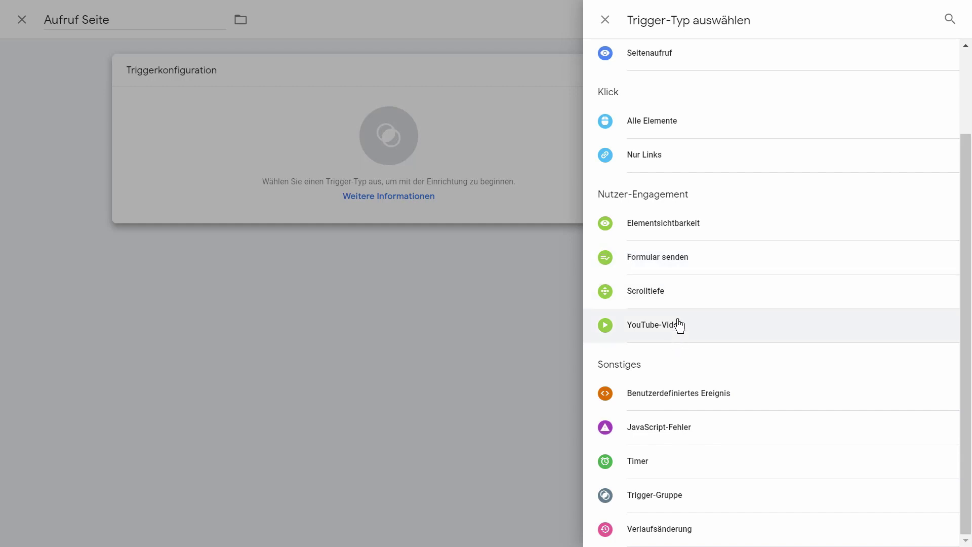
pyautogui.scroll(3, 731, 236)
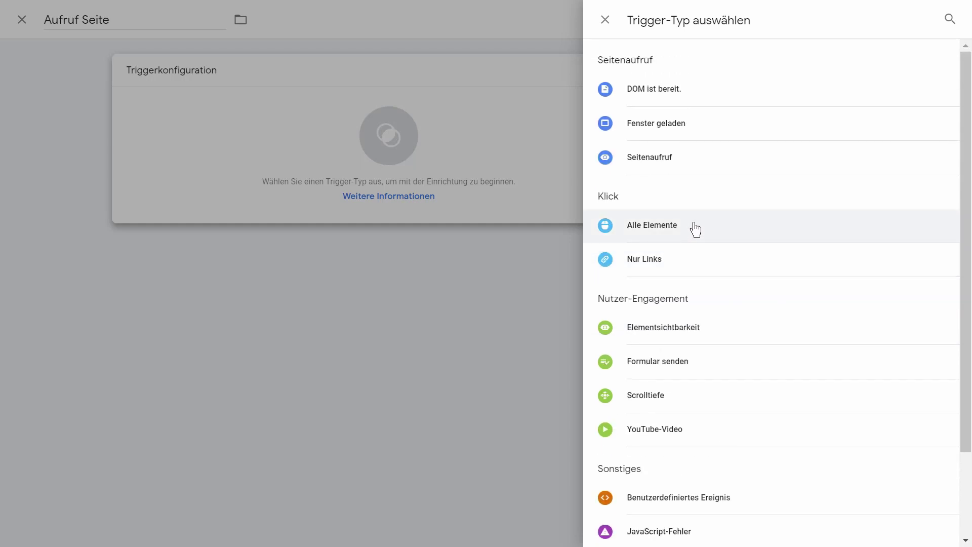
pyautogui.scroll(-2, 706, 178)
pyautogui.scroll(-1, 705, 187)
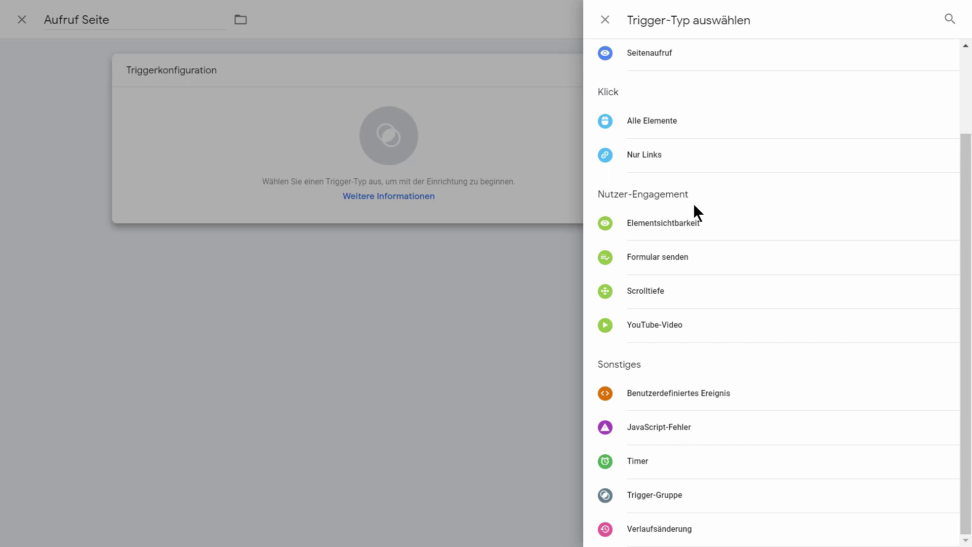
pyautogui.scroll(3, 700, 158)
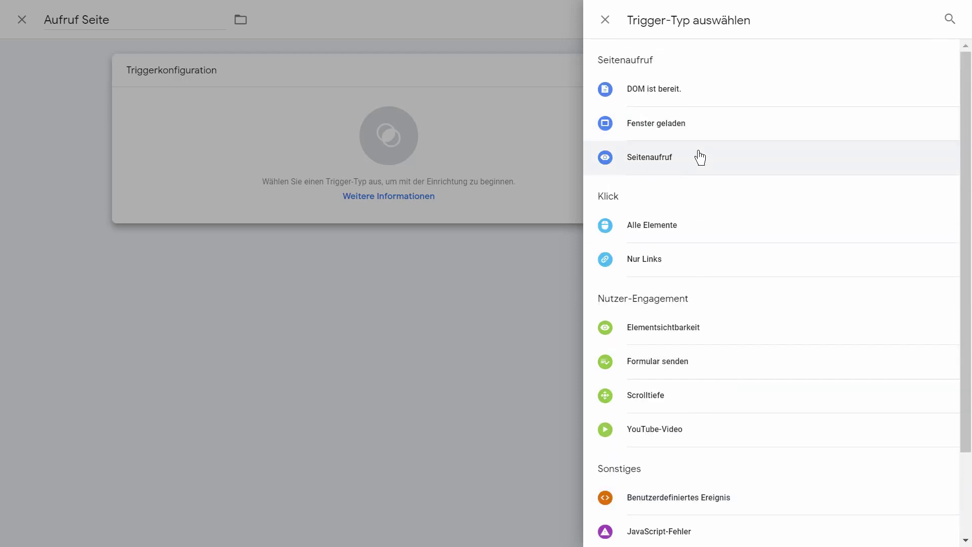
pyautogui.click(700, 158)
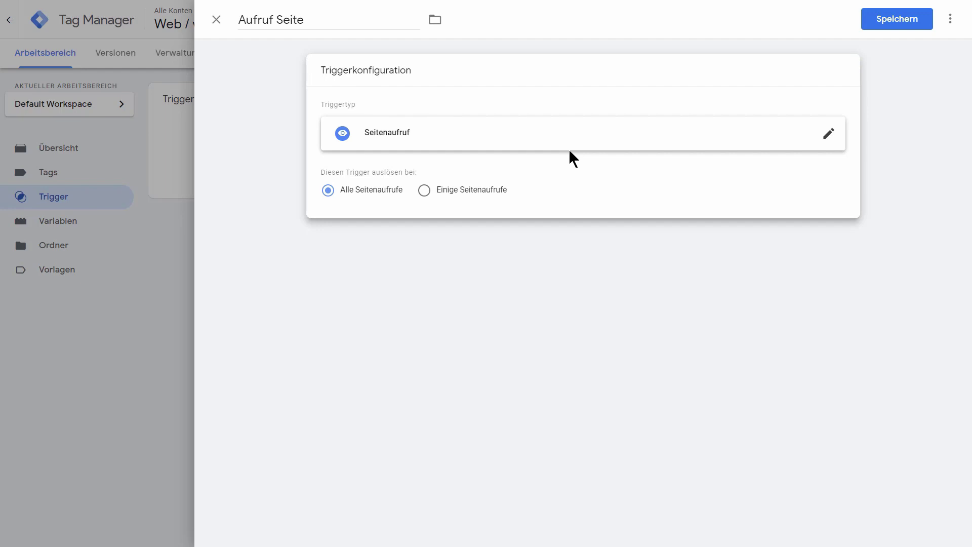
# Step: Restrict the trigger to Einige Seitenaufrufe with the condition Page URL enthält nicht "/sensible-informationen"
pyautogui.click(428, 192)
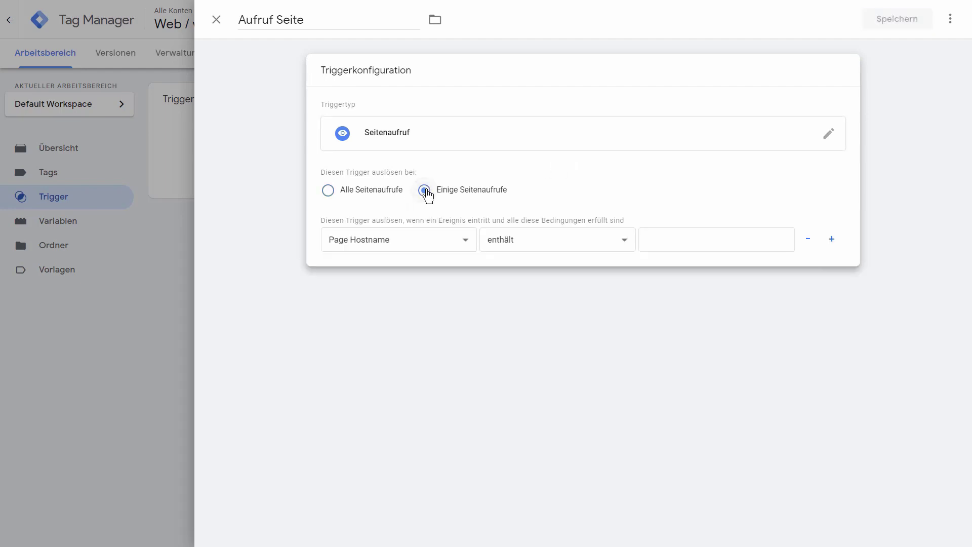
pyautogui.click(423, 241)
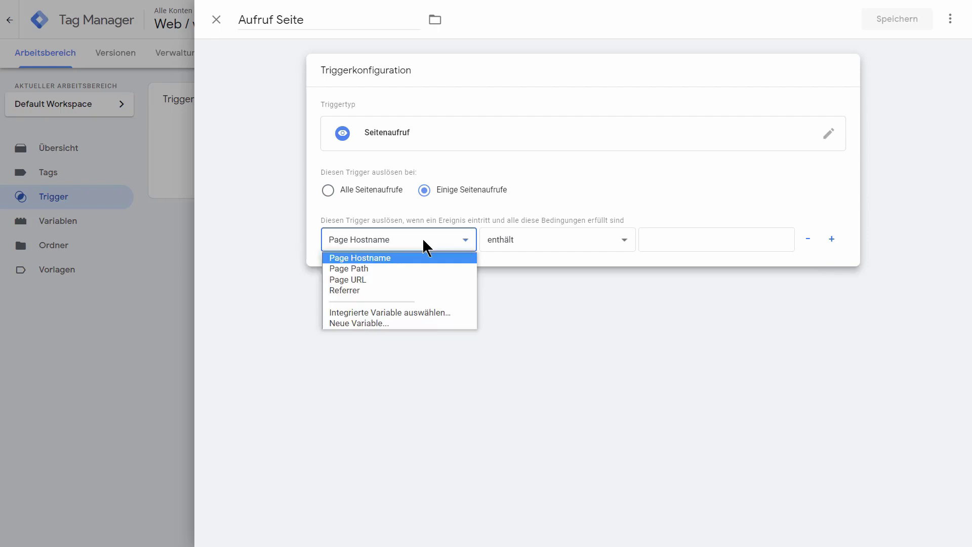
pyautogui.click(423, 280)
pyautogui.click(531, 236)
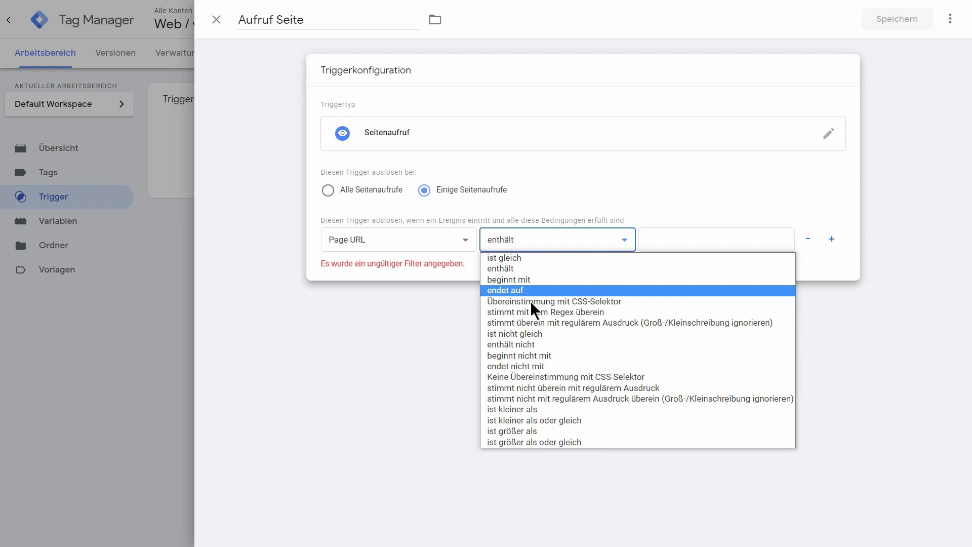
pyautogui.click(539, 344)
pyautogui.click(710, 248)
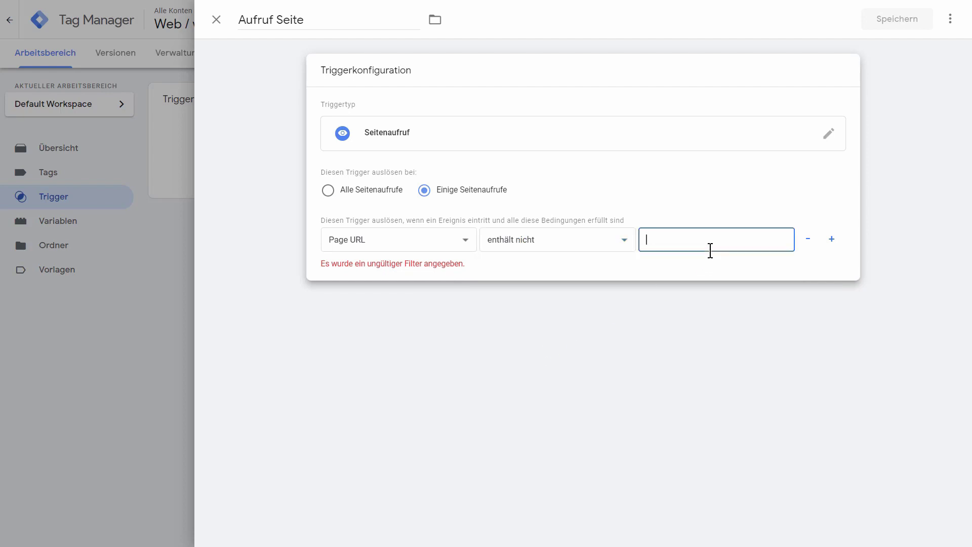
pyautogui.write('/')
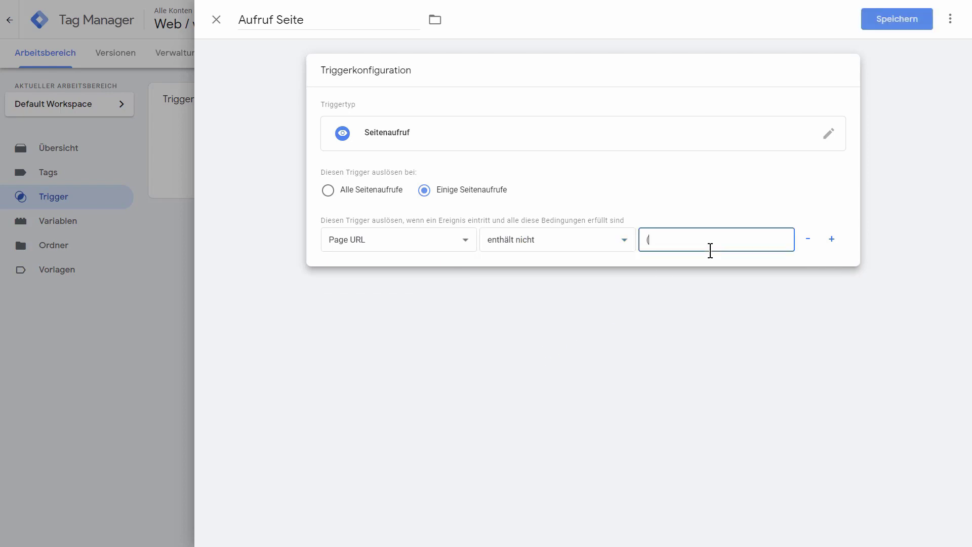
pyautogui.press('BackSpace')
pyautogui.write('/sensible')
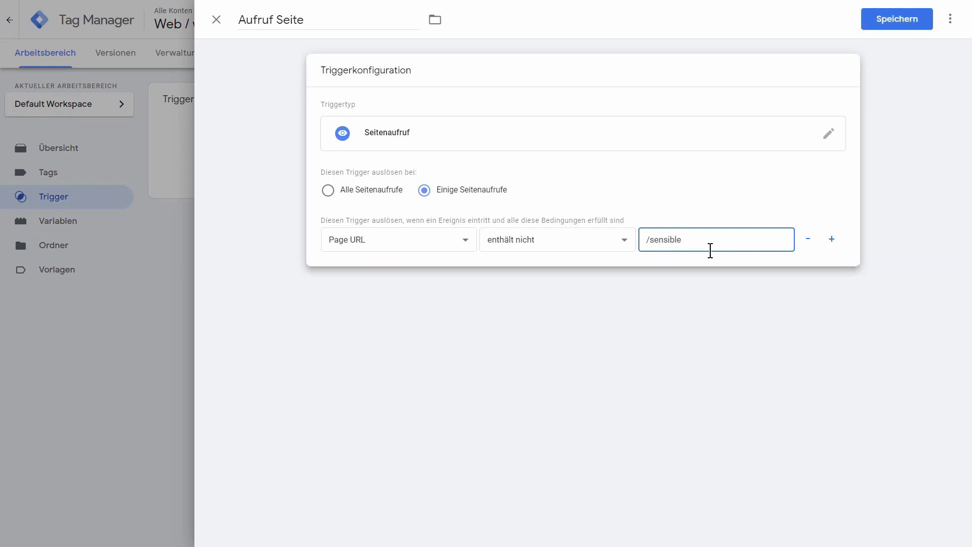
pyautogui.write('-informationen')
# Step: Clear the condition's value, set the trigger to fire on Alle Seitenaufrufe, and save it
pyautogui.moveTo(651, 240); pyautogui.dragTo(647, 241)
pyautogui.press('BackSpace')
pyautogui.click(401, 202)
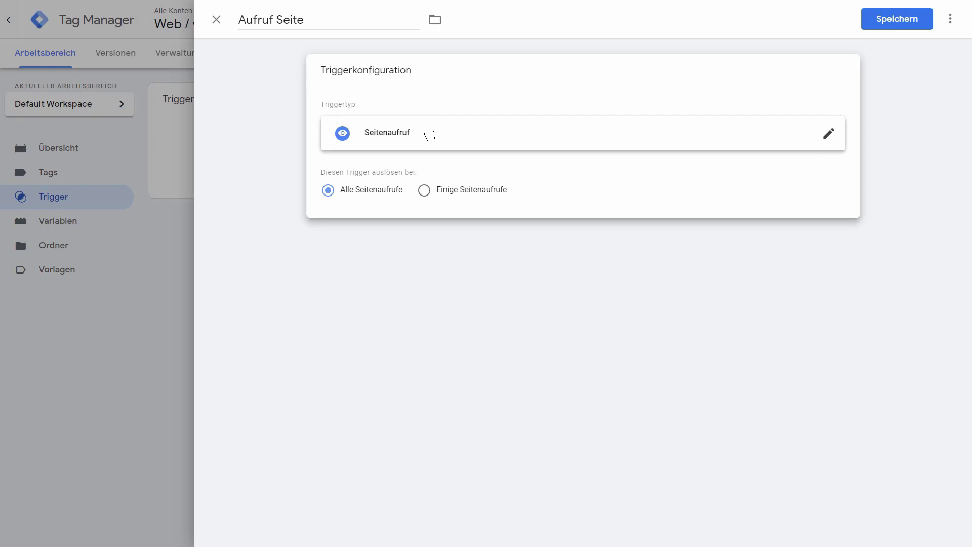
pyautogui.click(917, 21)
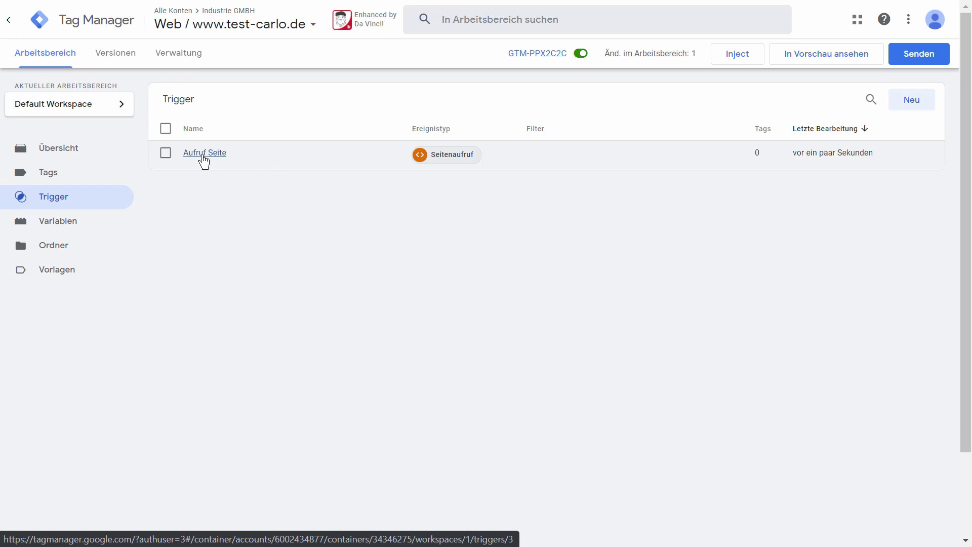
# Step: Start a new tag of type Google Analytics: Universal Analytics and assign the Aufruf Seite trigger to it
pyautogui.click(166, 153)
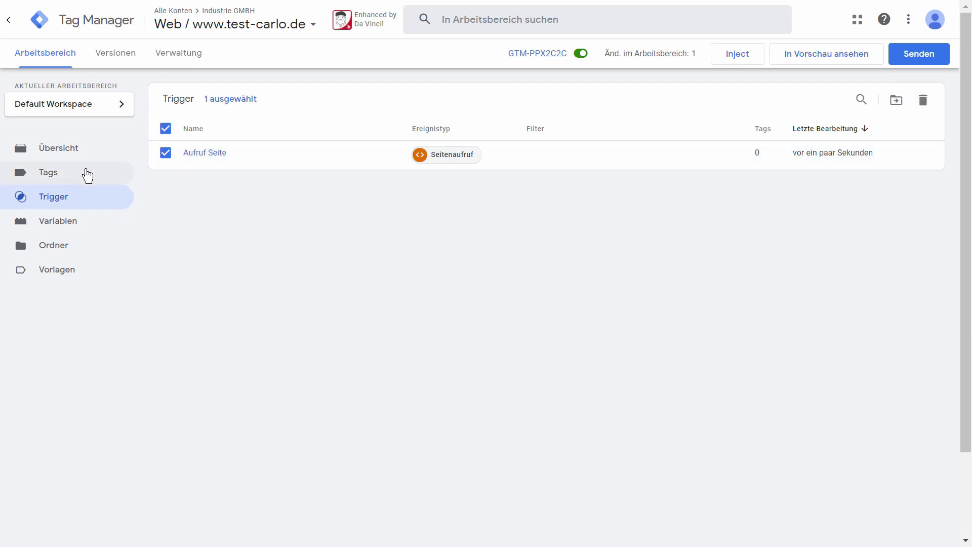
pyautogui.click(87, 175)
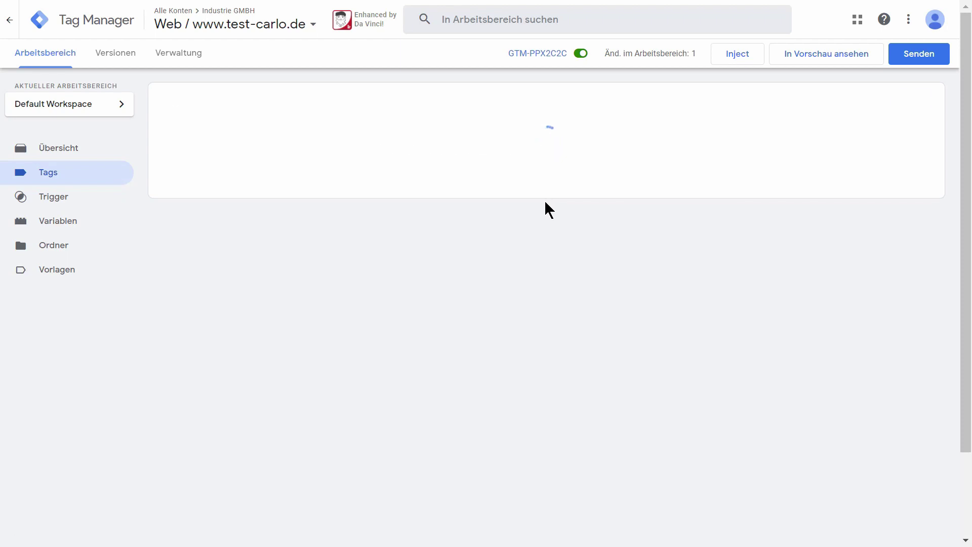
pyautogui.click(911, 108)
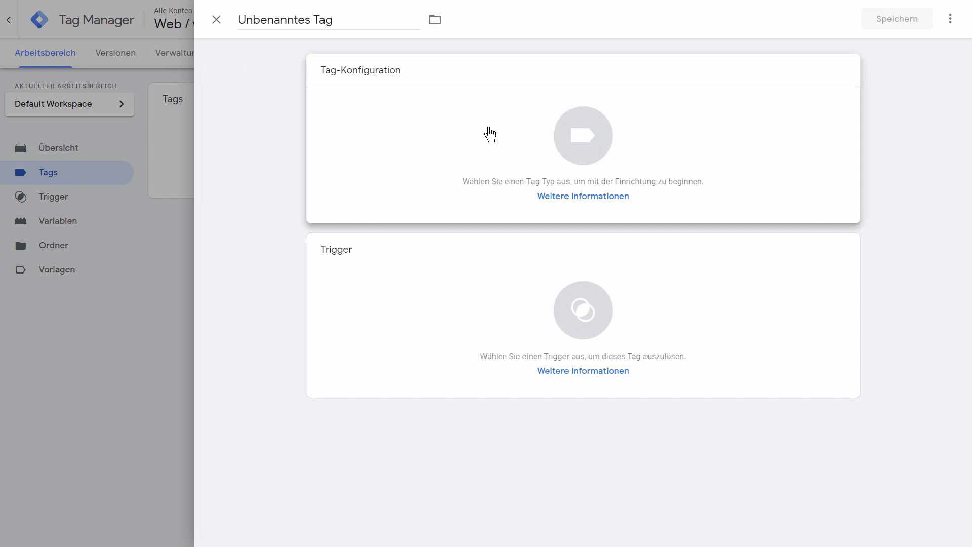
pyautogui.click(490, 134)
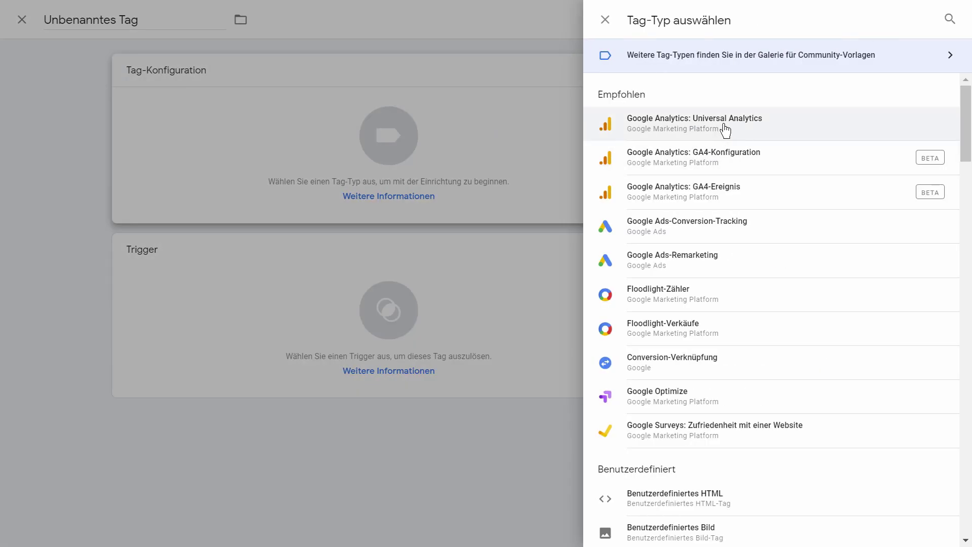
pyautogui.click(597, 122)
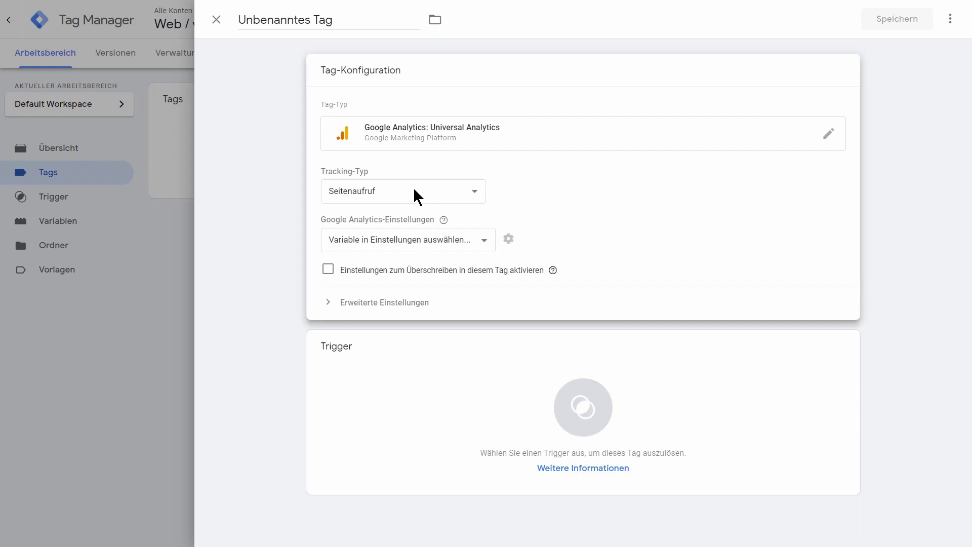
pyautogui.click(457, 433)
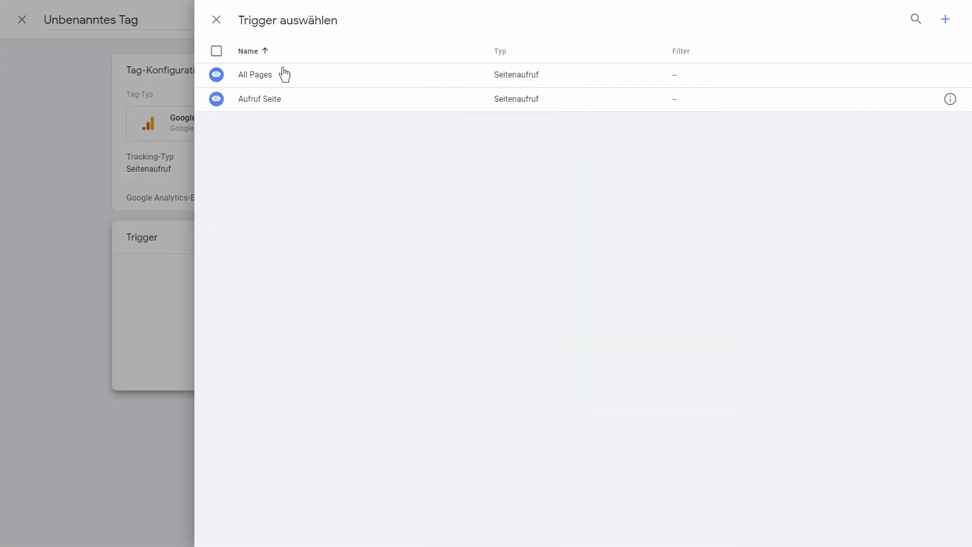
pyautogui.click(293, 103)
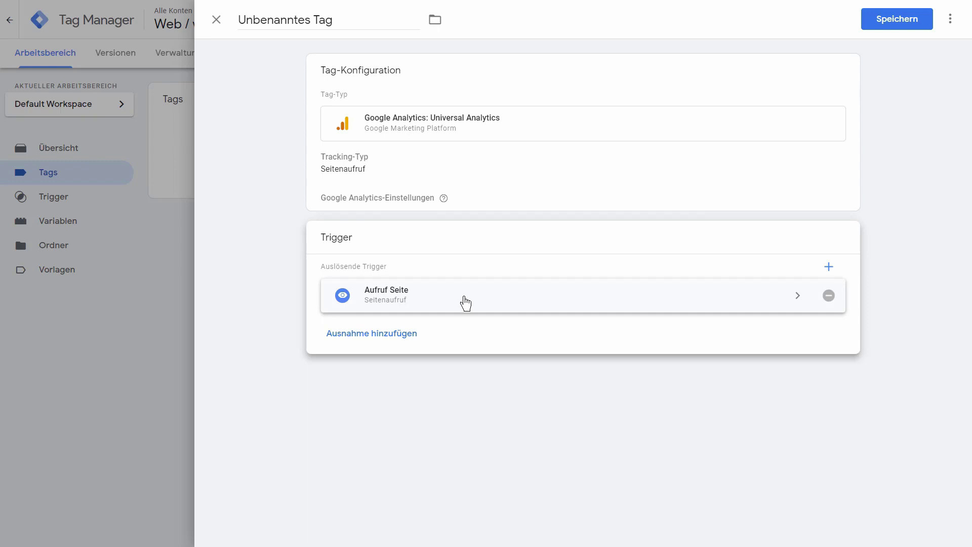
# Step: Change the unsaved tag's type to Benutzerdefiniertes HTML and examine its code field and settings
pyautogui.click(358, 174)
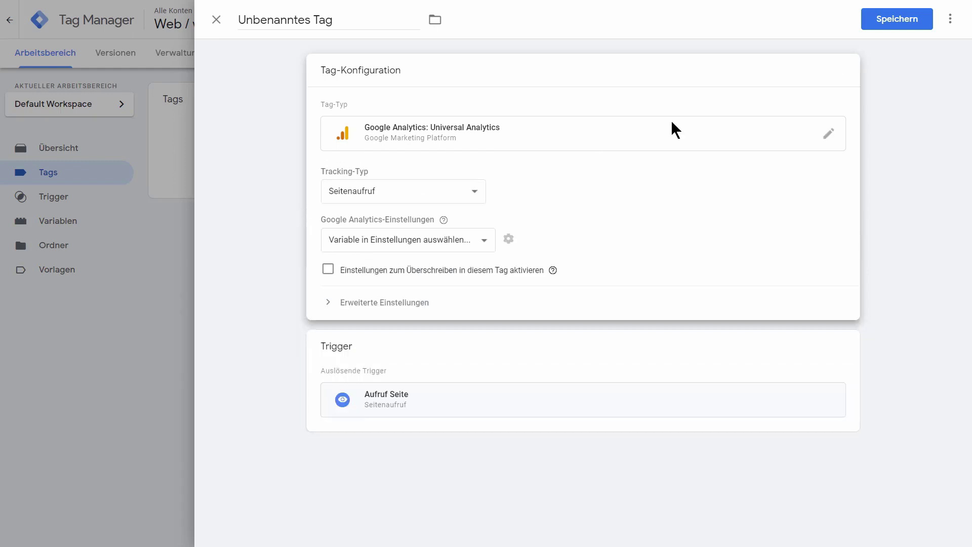
pyautogui.click(836, 137)
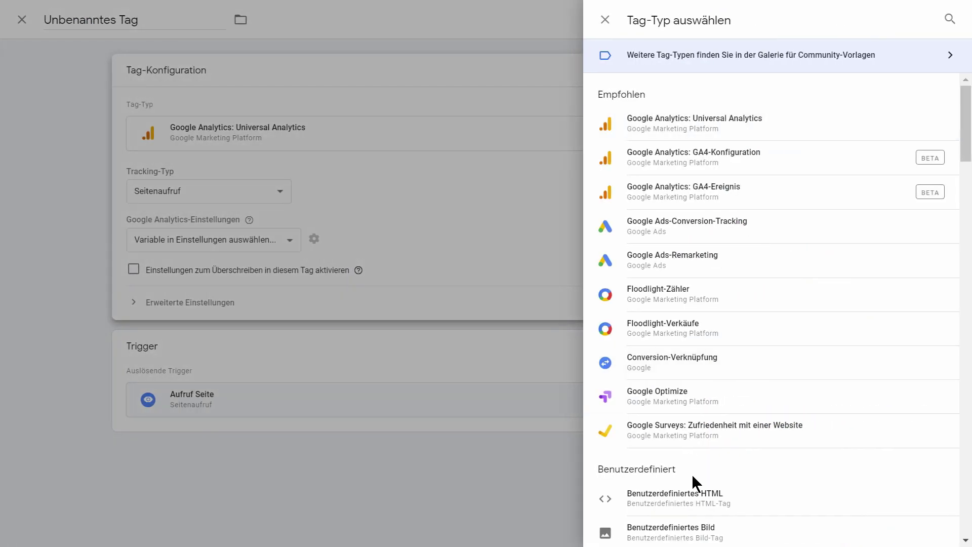
pyautogui.click(700, 497)
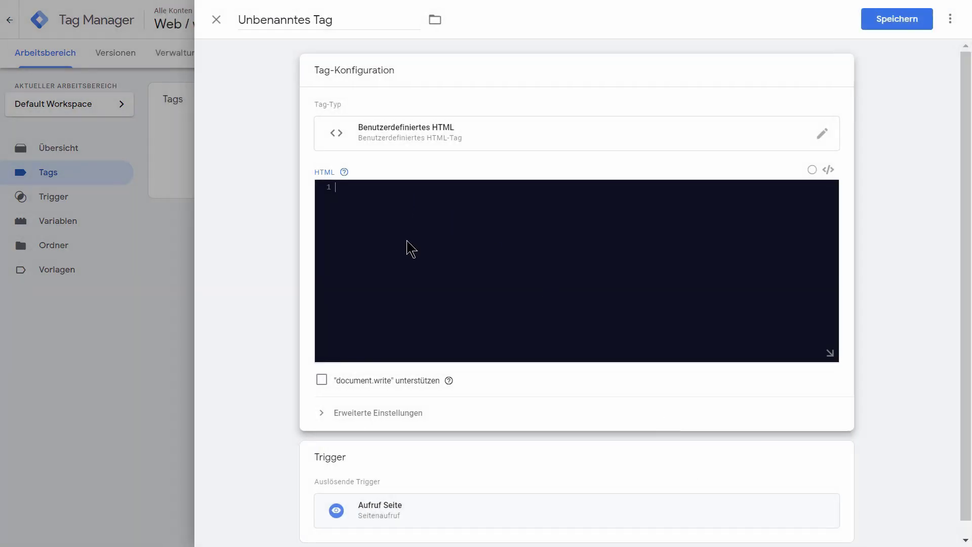
pyautogui.click(338, 194)
pyautogui.scroll(-1, 453, 253)
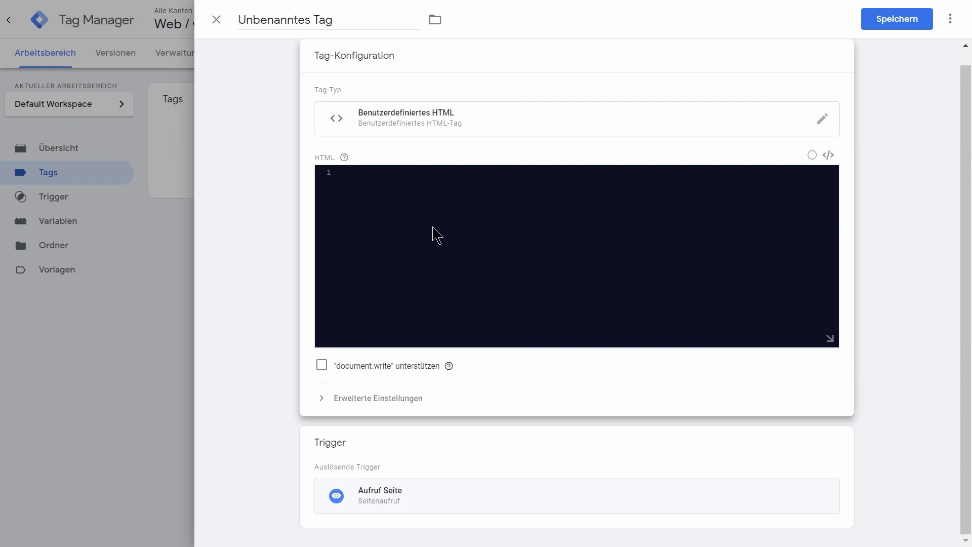
# Step: Close the custom HTML tag and discard its unsaved changes
pyautogui.moveTo(73, 8)
pyautogui.click(227, 20)
pyautogui.click(567, 173)
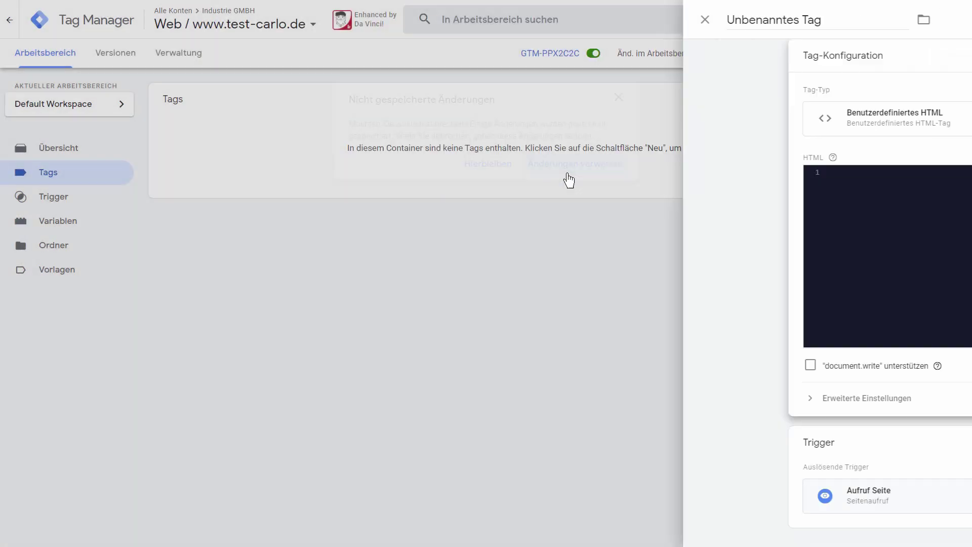
# Step: Start a new user-defined variable, choose Container-ID as its type, and expand the Formatwert options
pyautogui.click(58, 201)
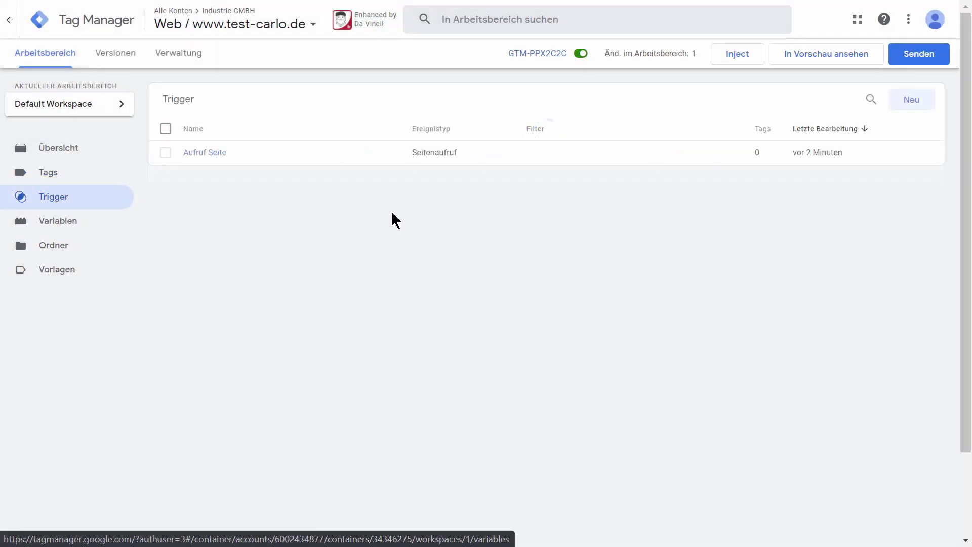
pyautogui.click(97, 223)
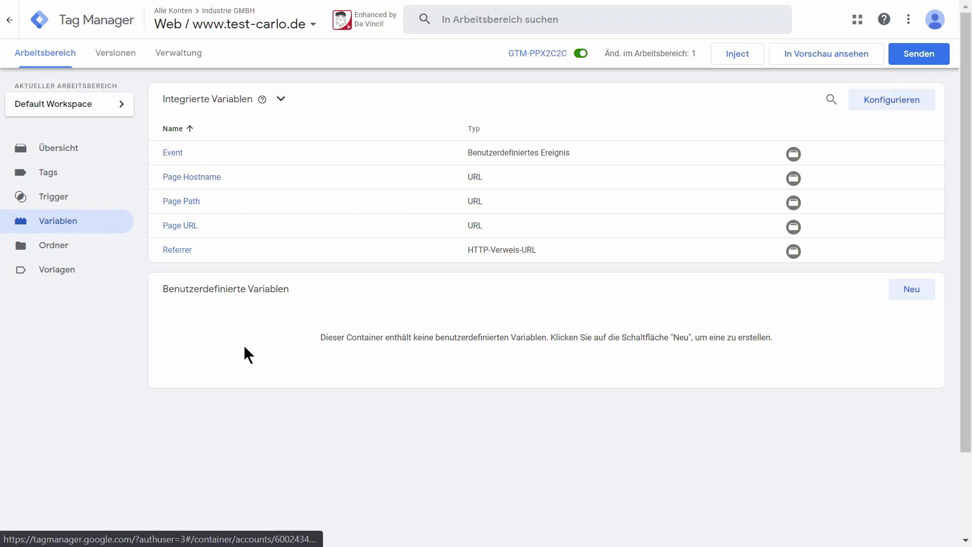
pyautogui.click(905, 297)
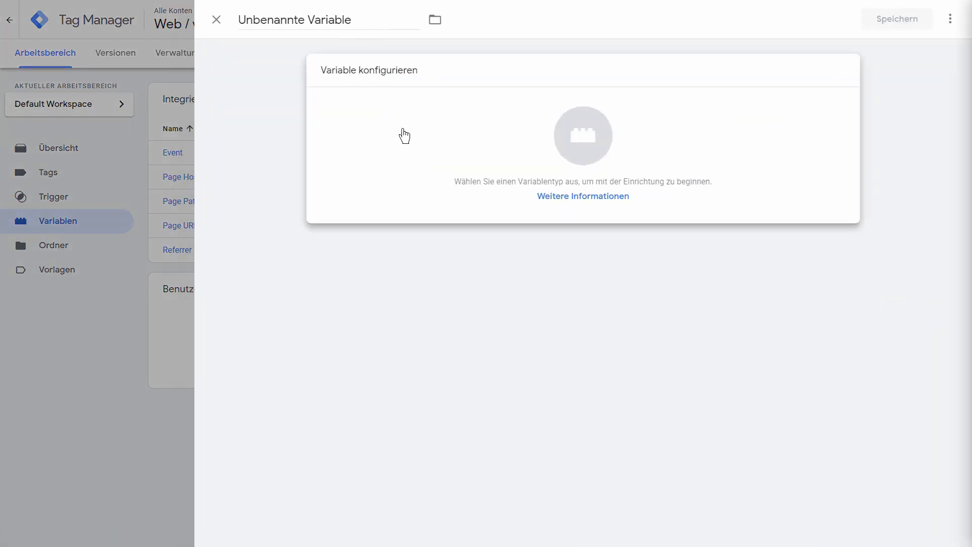
pyautogui.click(401, 134)
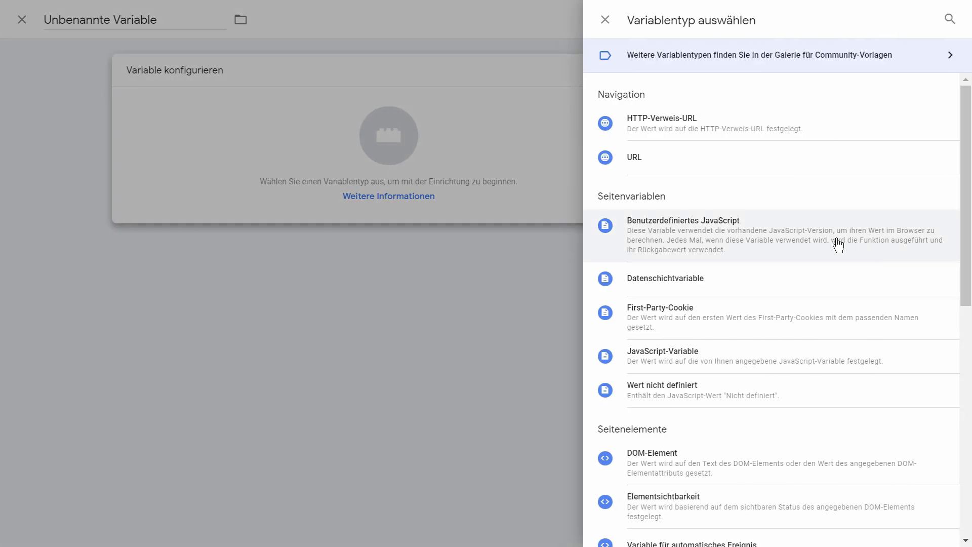
pyautogui.scroll(-10, 841, 355)
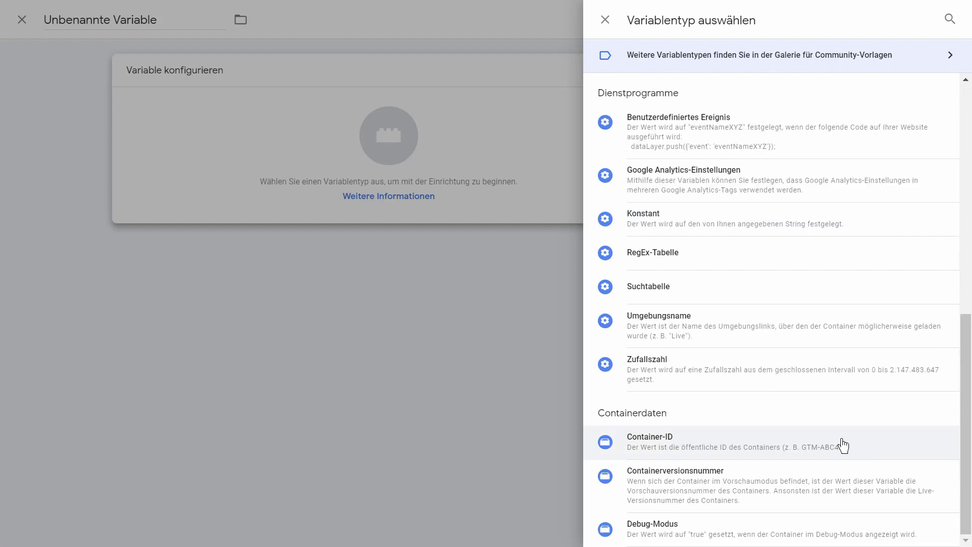
pyautogui.click(842, 439)
pyautogui.click(355, 208)
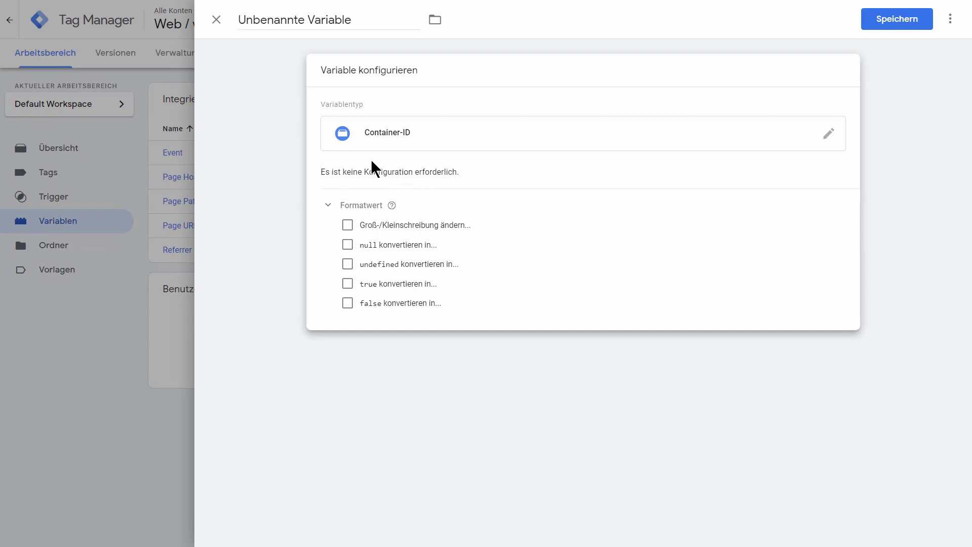
# Step: Change the variable's type to Benutzerdefiniertes Ereignis and save it under the name "Benutzerdefiniertes Ereignis"
pyautogui.click(467, 134)
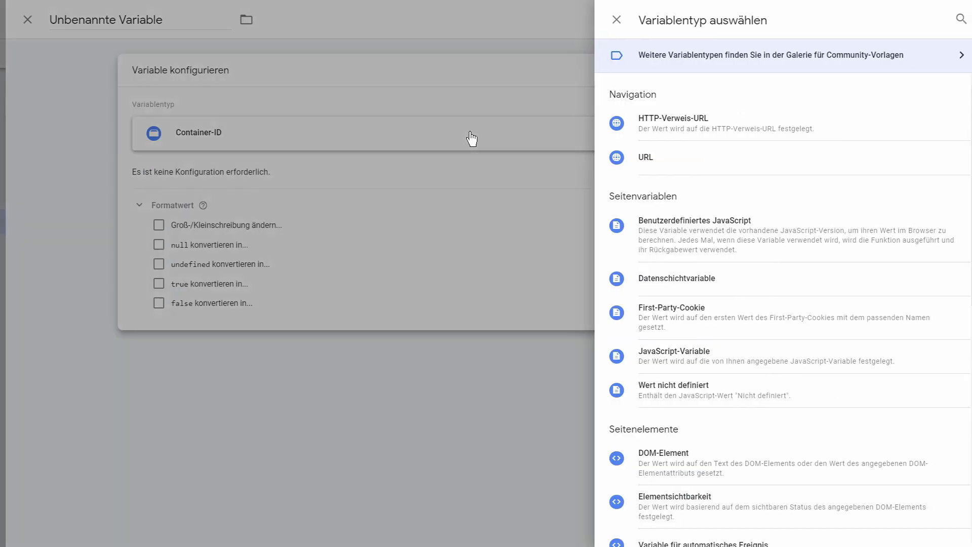
pyautogui.scroll(-10, 668, 306)
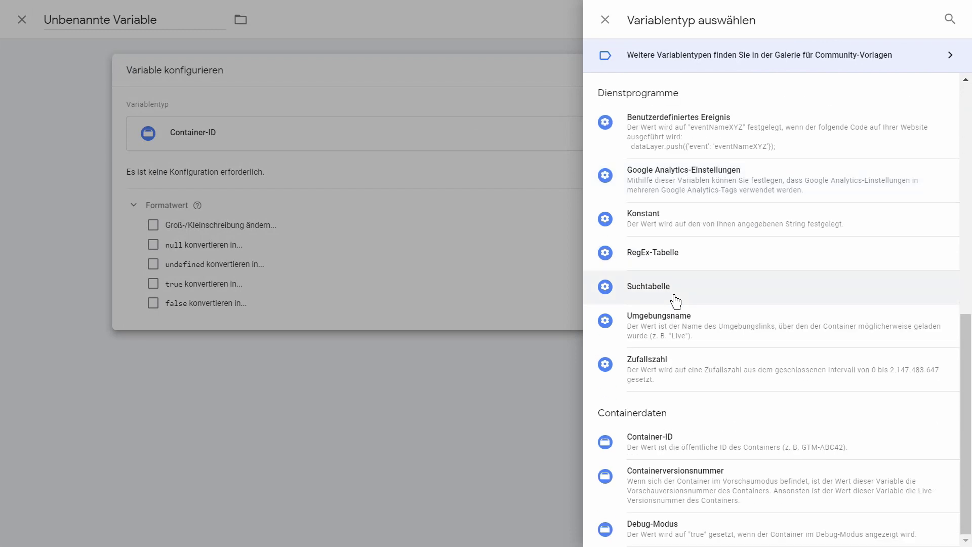
pyautogui.scroll(4, 797, 333)
pyautogui.click(797, 332)
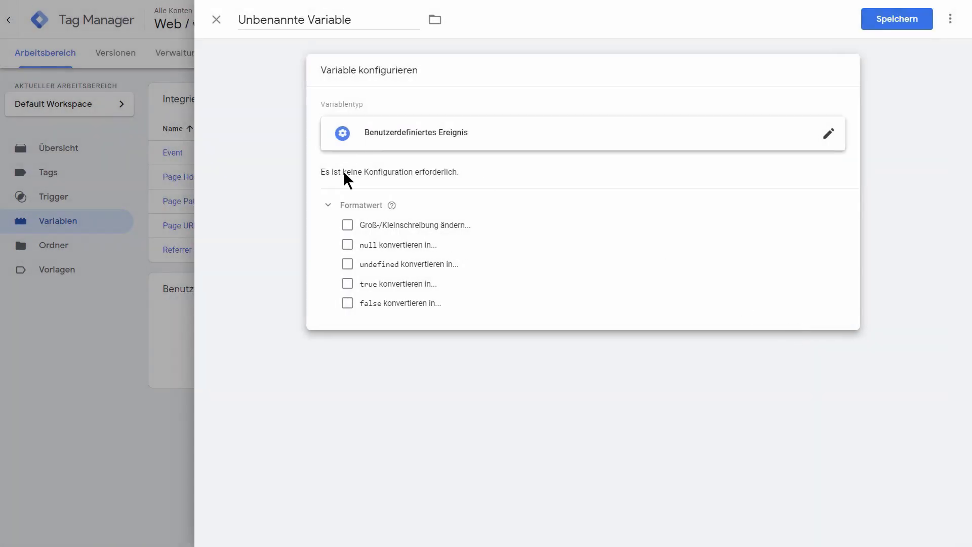
pyautogui.click(324, 205)
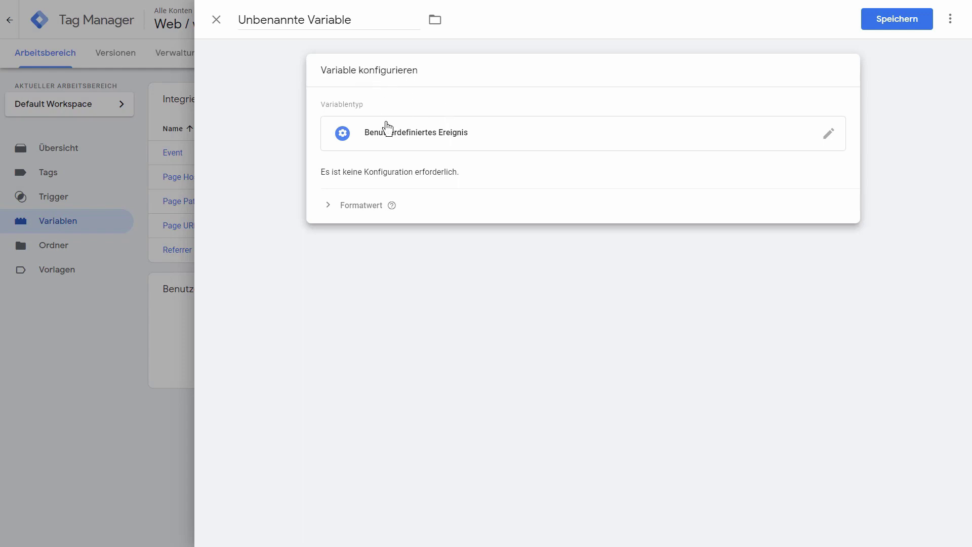
pyautogui.click(891, 29)
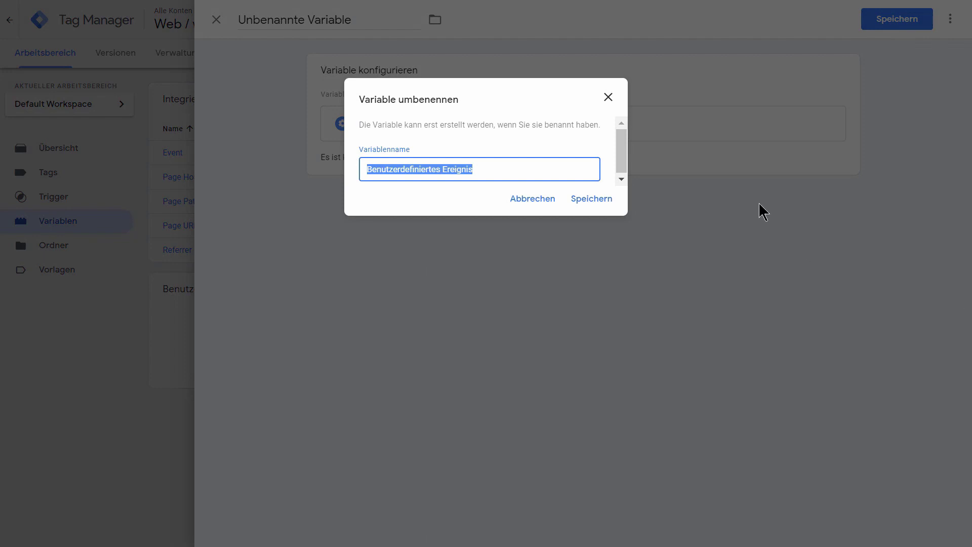
pyautogui.click(592, 201)
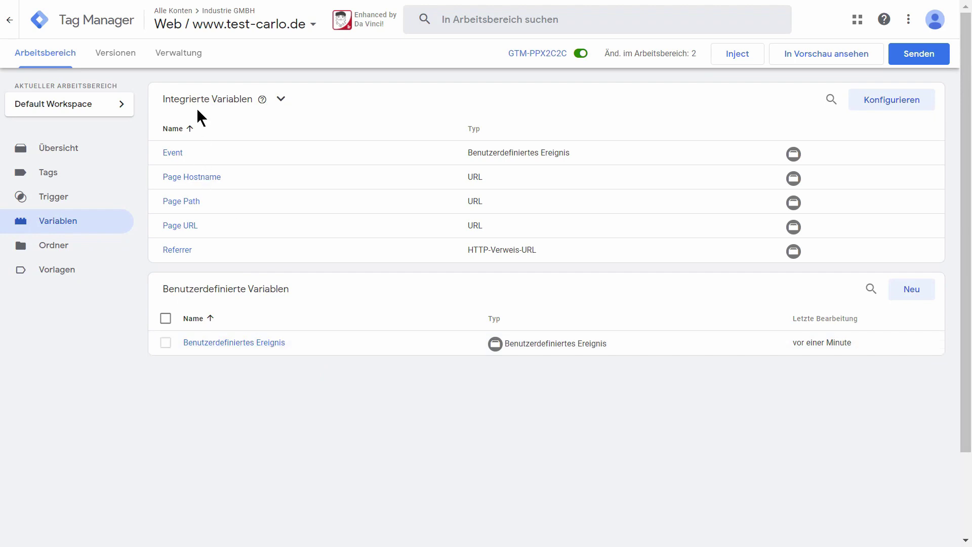
# Step: Enable all built-in variables in the groups Dienstprogramme, Fehler, Formulare, Verlauf, Videos, Scrollen and Sichtbarkeit
pyautogui.click(877, 103)
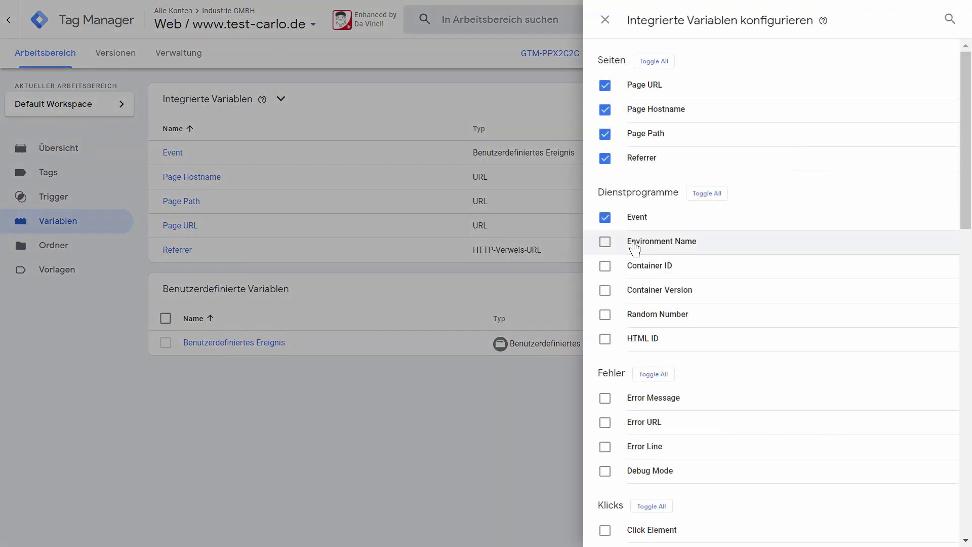
pyautogui.click(708, 195)
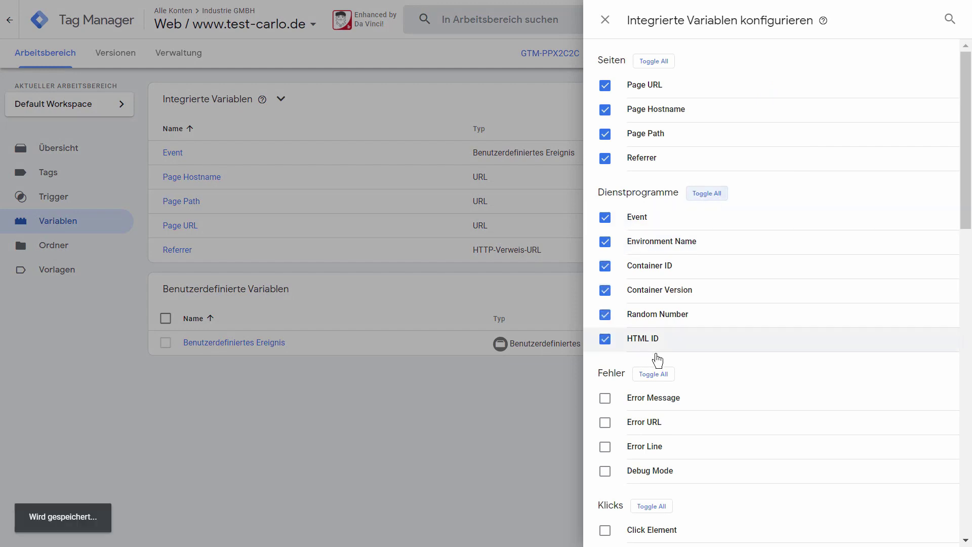
pyautogui.click(664, 378)
pyautogui.scroll(-7, 669, 375)
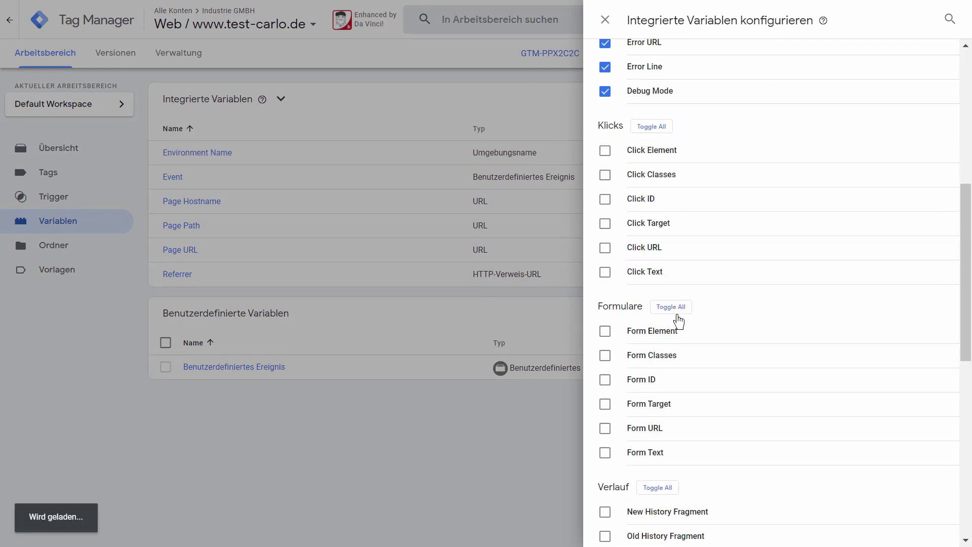
pyautogui.click(658, 487)
pyautogui.scroll(-10, 673, 430)
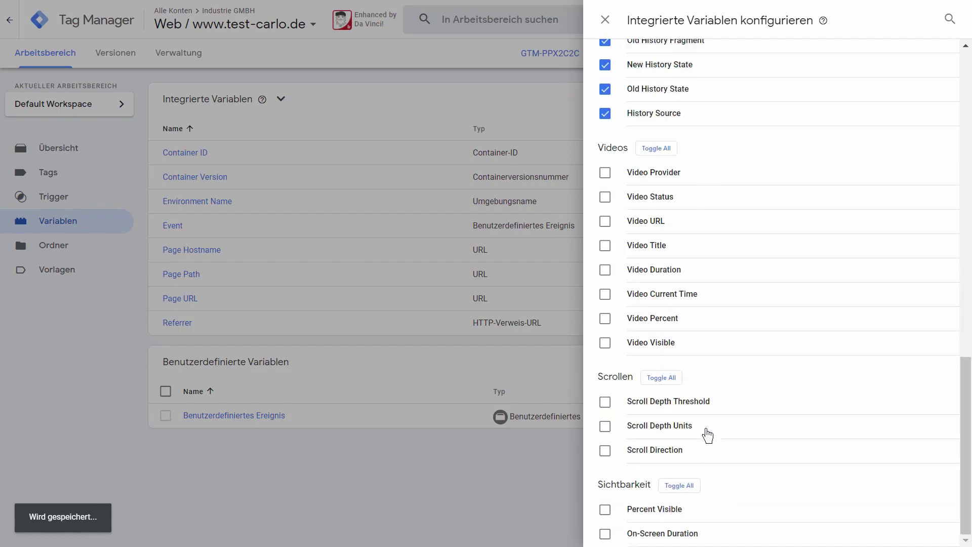
pyautogui.click(661, 377)
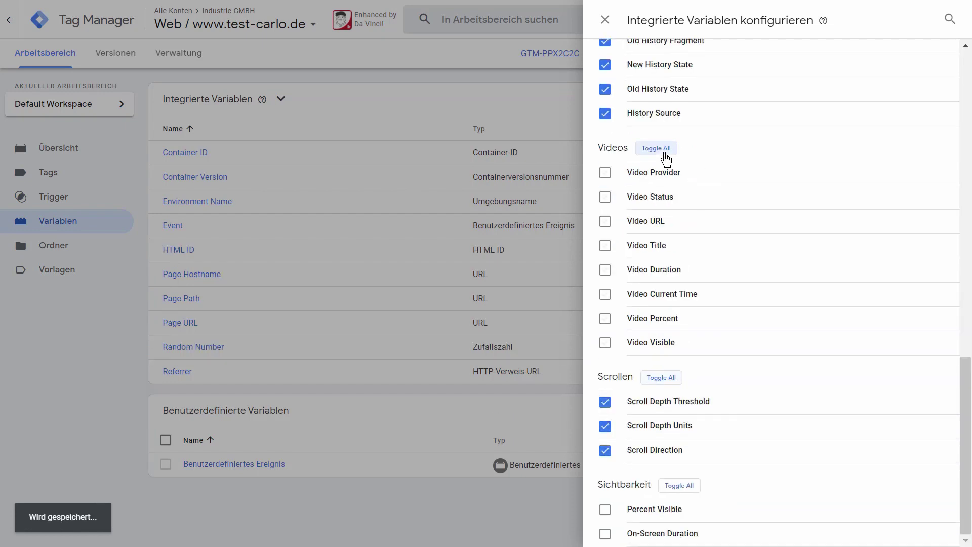
pyautogui.click(664, 150)
pyautogui.click(697, 485)
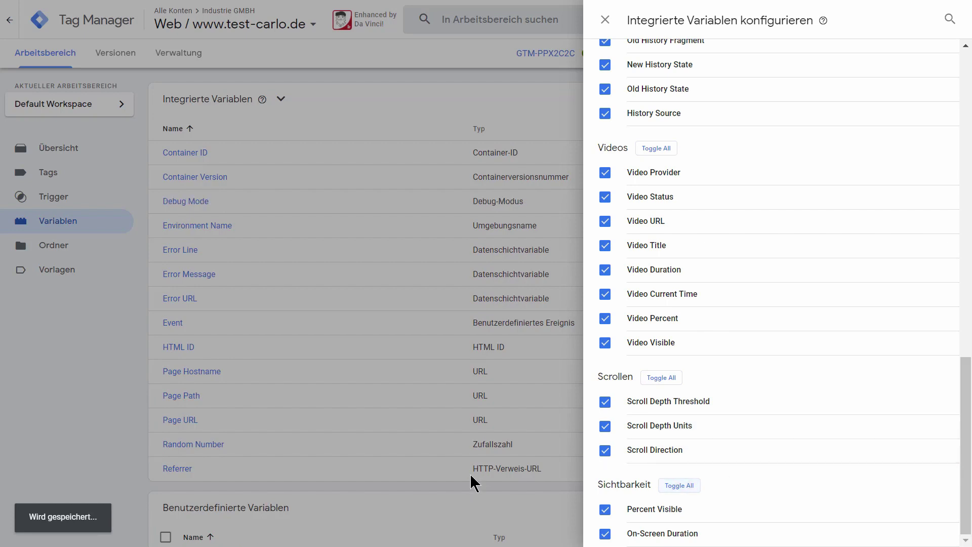
pyautogui.click(470, 472)
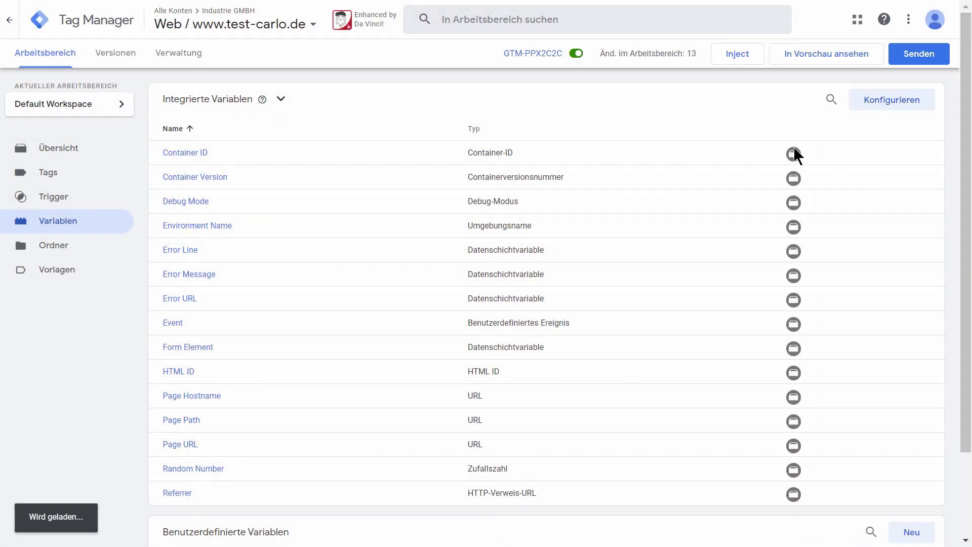
# Step: Examine the configuration of the built-in Container ID variable and close it
pyautogui.click(199, 153)
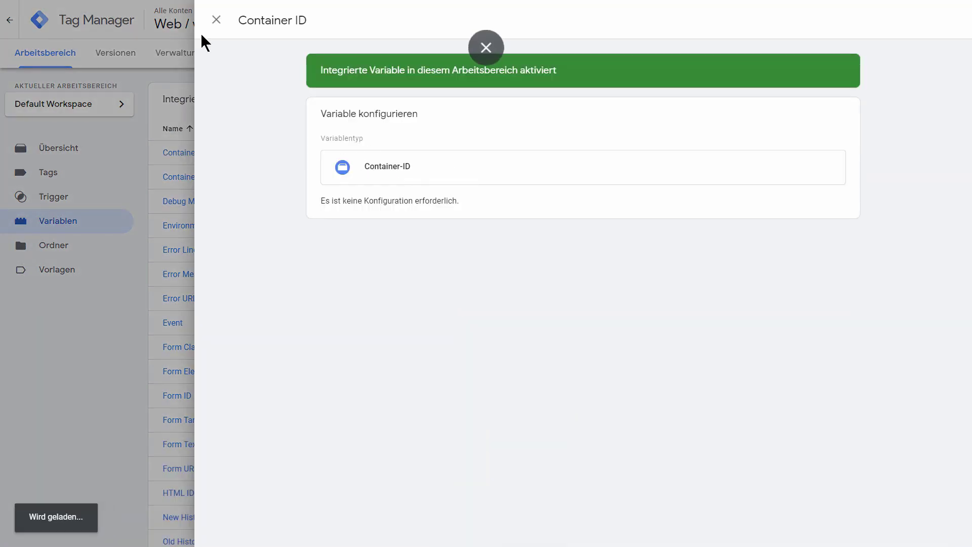
pyautogui.click(215, 24)
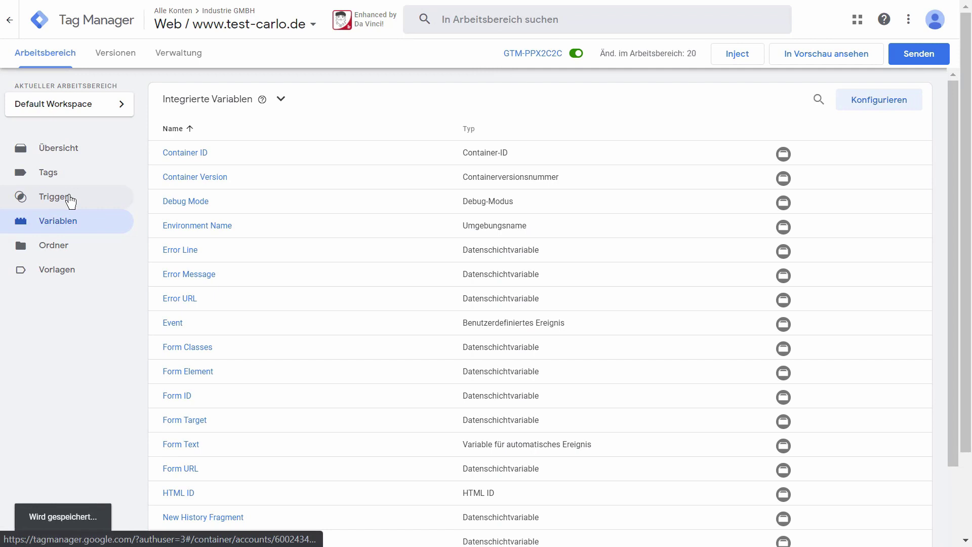
# Step: Edit the Aufruf Seite trigger so that it fires only on Einige Seitenaufrufe, keeping the Seitenaufruf type
pyautogui.click(70, 201)
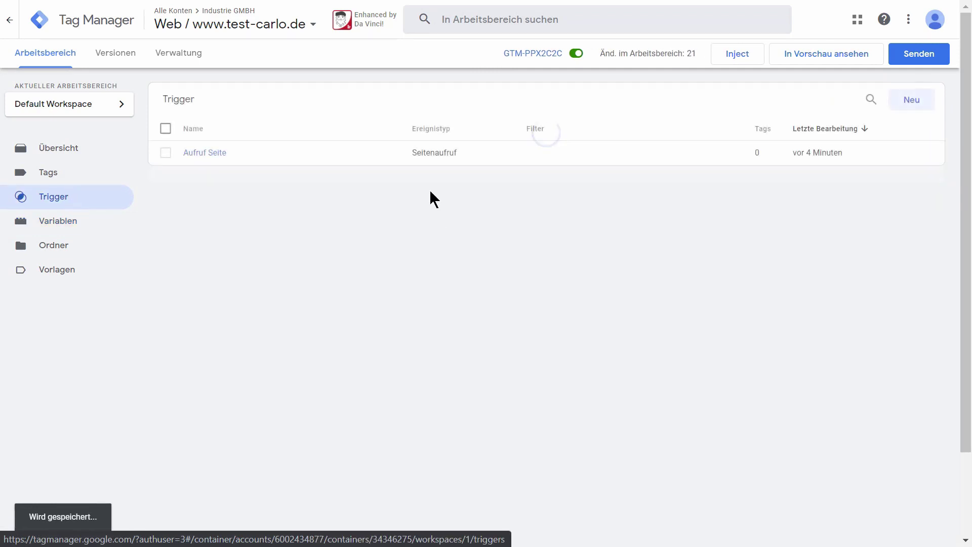
pyautogui.click(223, 160)
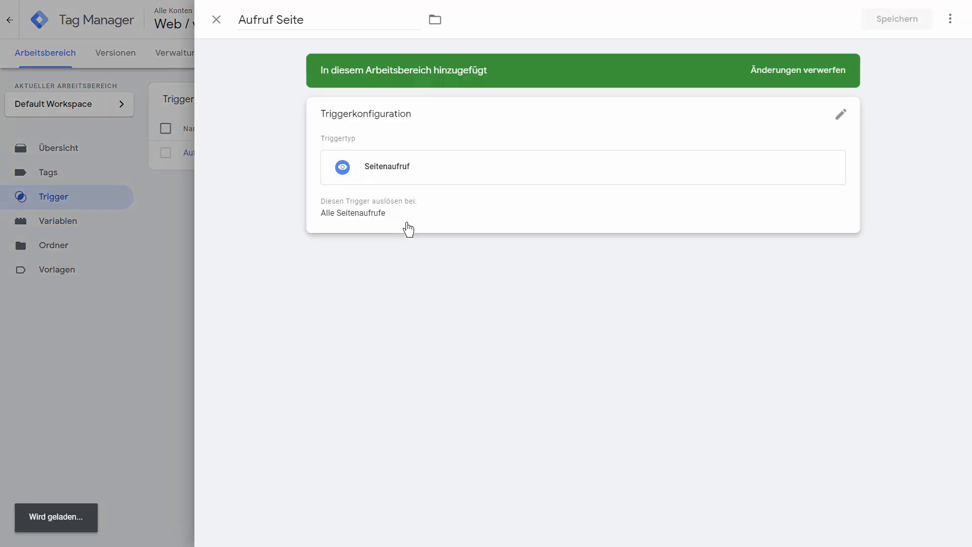
pyautogui.click(418, 204)
pyautogui.click(431, 185)
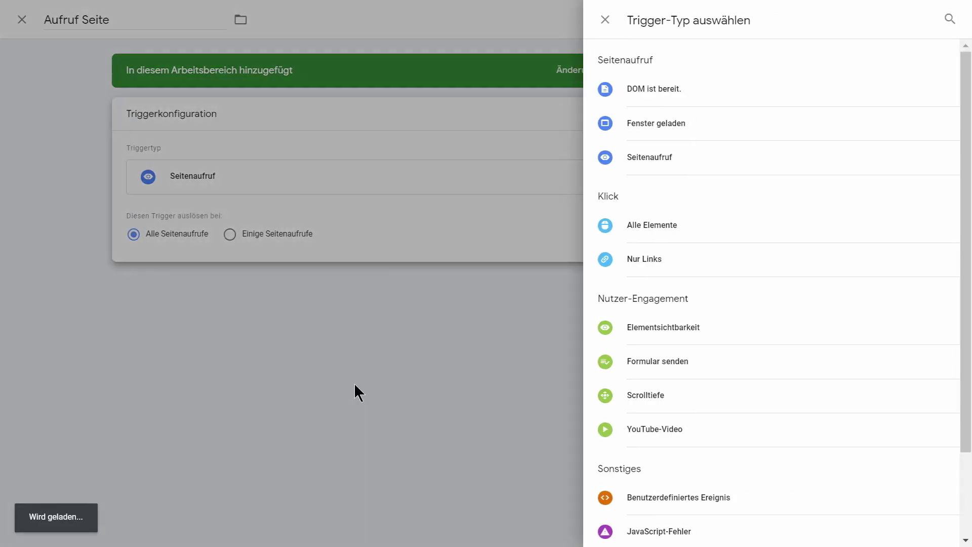
pyautogui.click(354, 389)
pyautogui.click(479, 235)
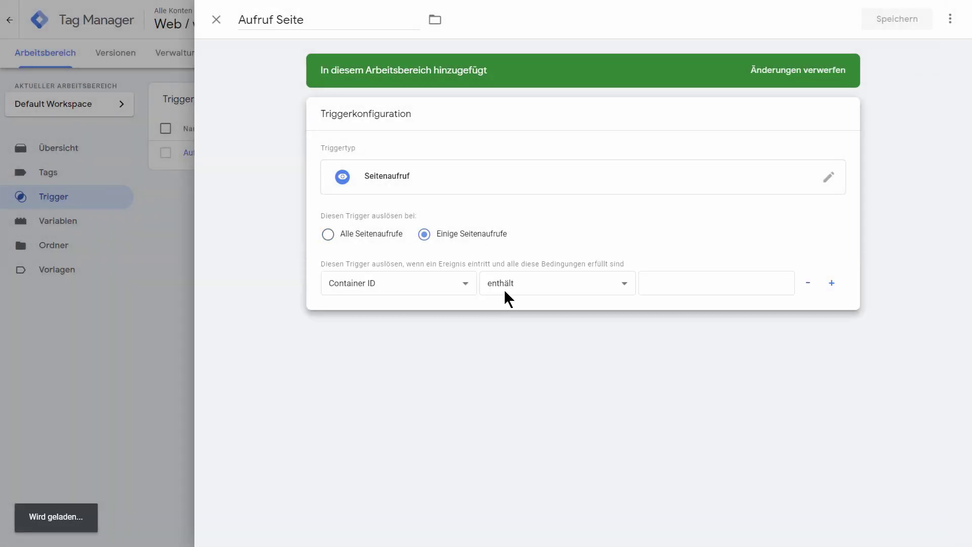
# Step: Try Form URL with enthält as the trigger's condition and discard the unsaved trigger changes
pyautogui.click(429, 287)
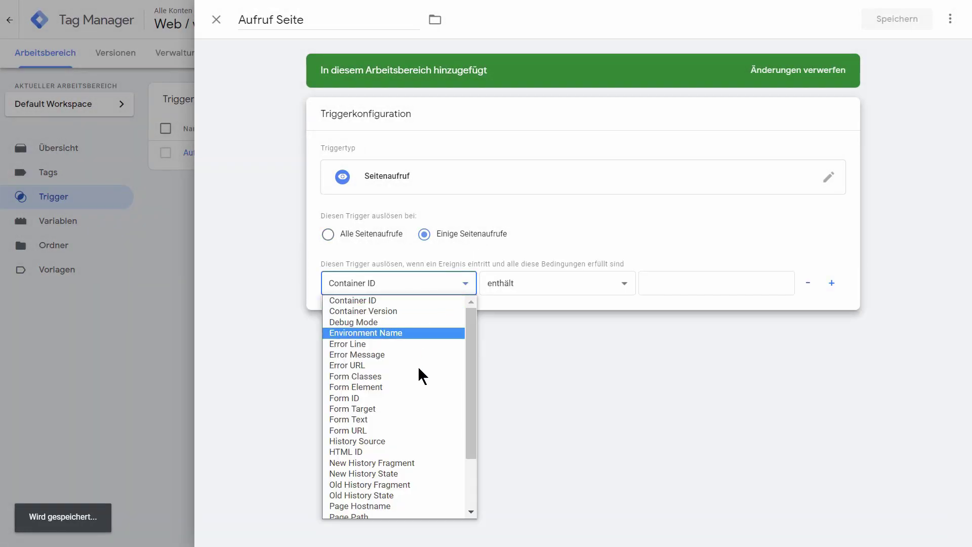
pyautogui.scroll(-3, 411, 376)
pyautogui.scroll(3, 420, 409)
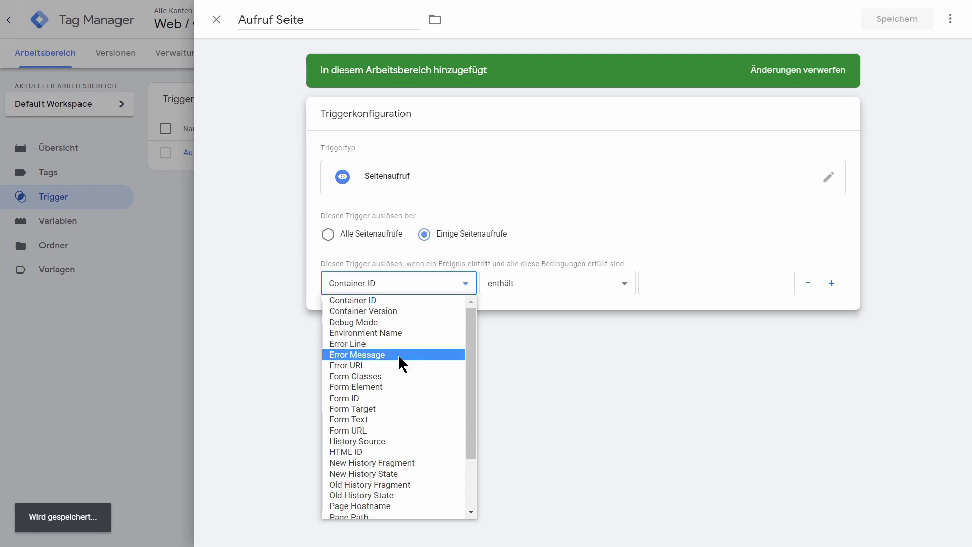
pyautogui.scroll(-3, 412, 442)
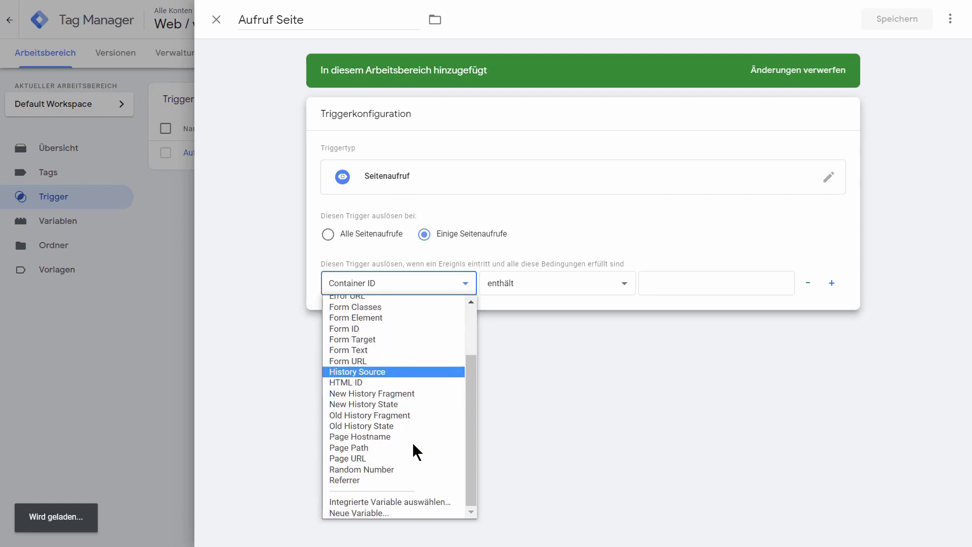
pyautogui.scroll(3, 411, 439)
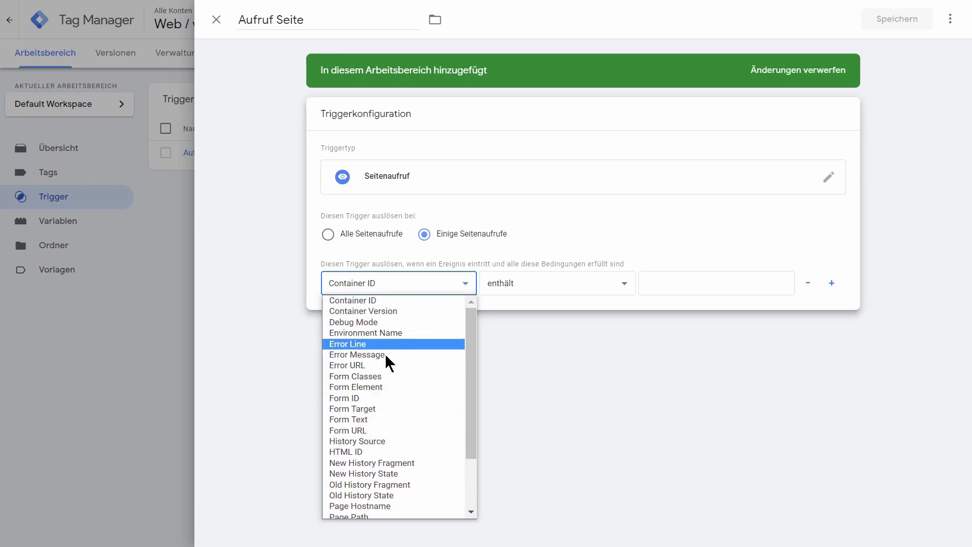
pyautogui.click(382, 429)
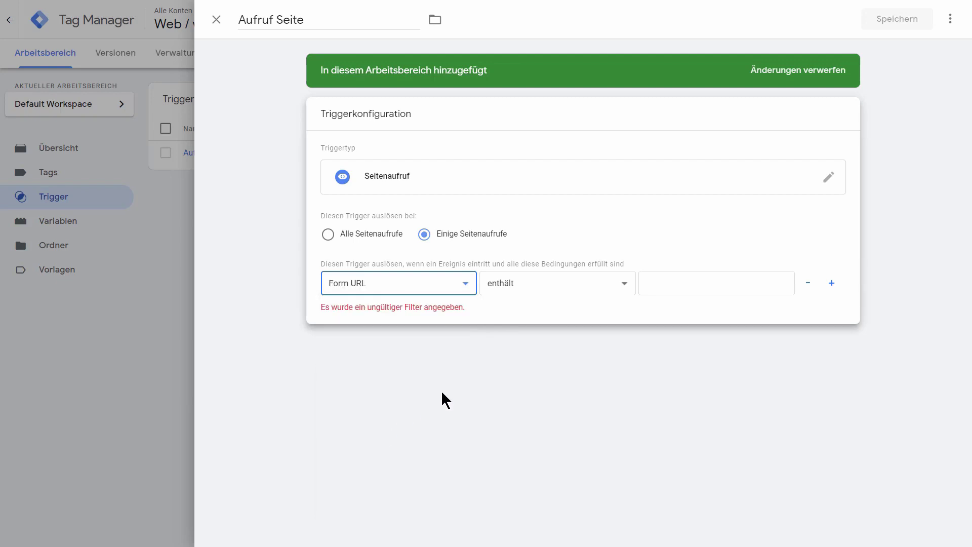
pyautogui.click(649, 288)
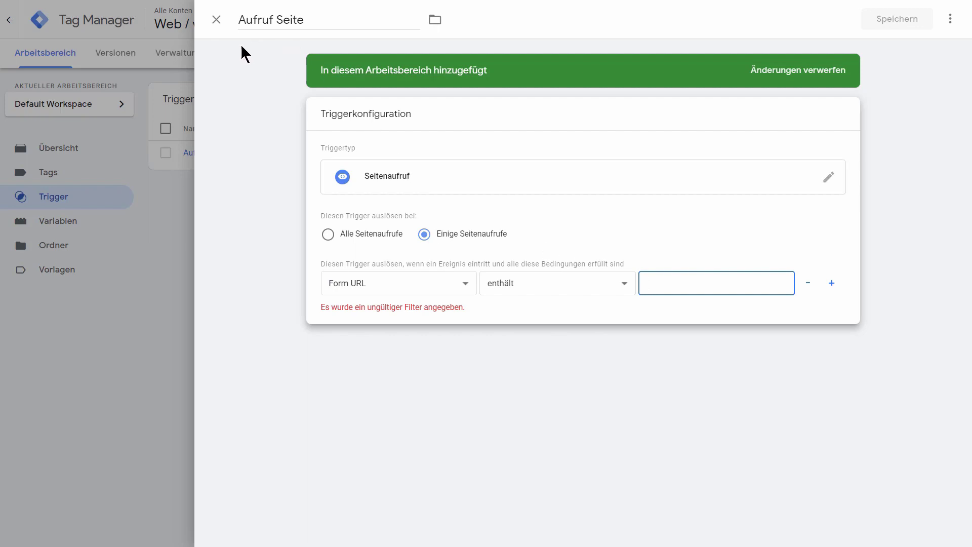
pyautogui.click(217, 20)
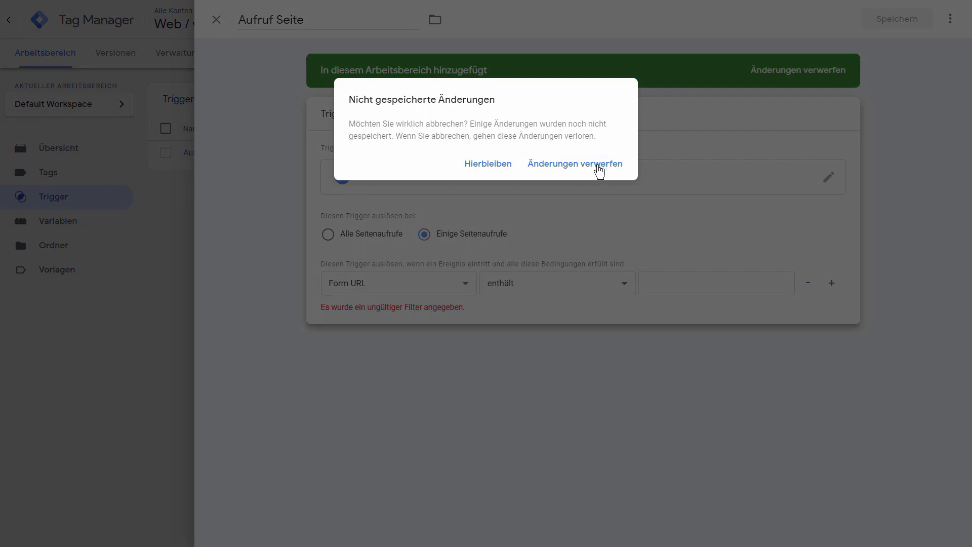
pyautogui.click(599, 167)
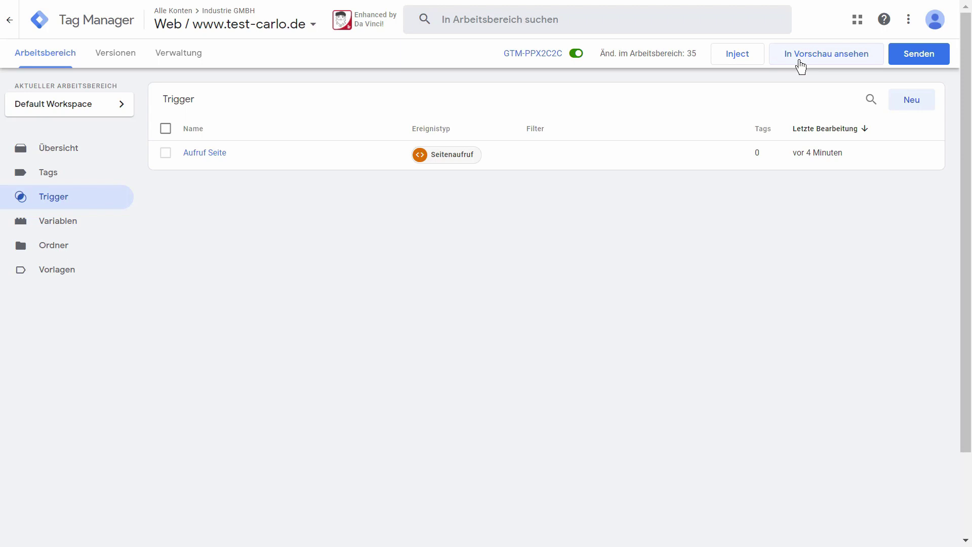
# Step: Start submitting the workspace changes and review the full list of changed variables and triggers
pyautogui.click(923, 66)
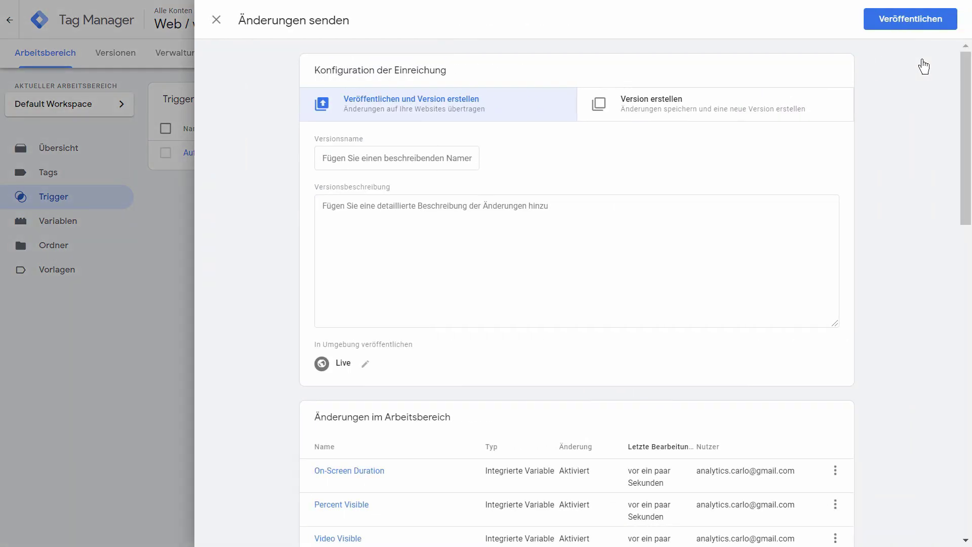
pyautogui.scroll(-9, 524, 177)
pyautogui.scroll(9, 522, 174)
pyautogui.scroll(-18, 506, 197)
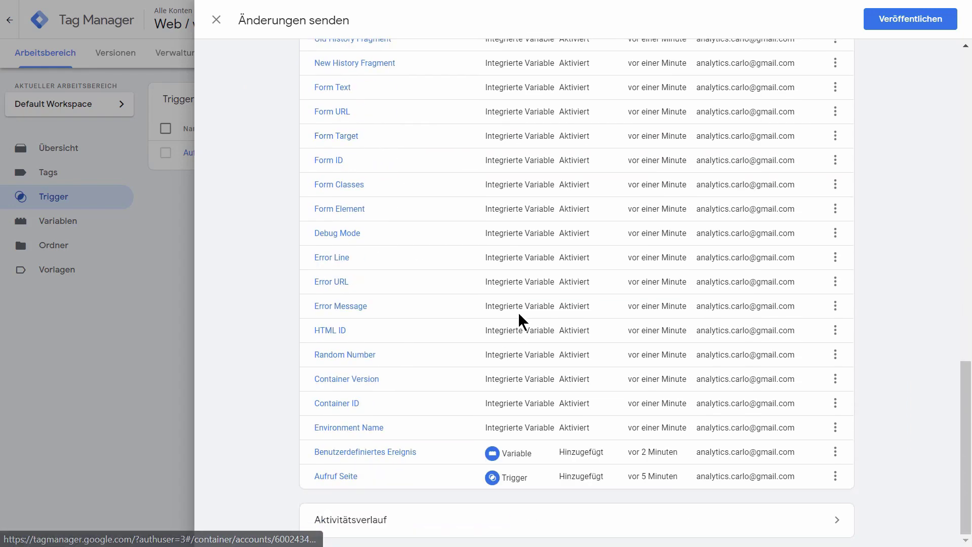
pyautogui.scroll(10, 459, 385)
pyautogui.scroll(7, 462, 376)
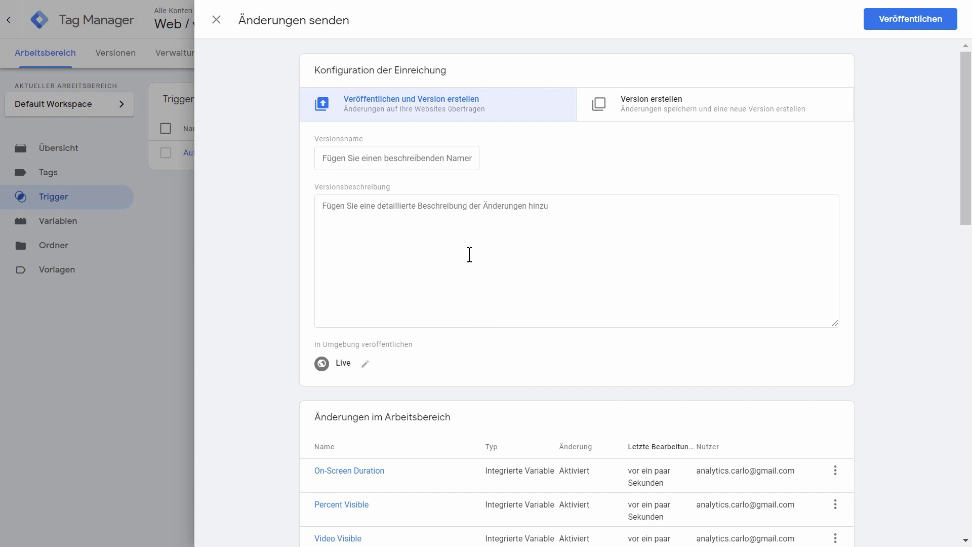
# Step: Set the submission to Veröffentlichen und Version erstellen and name the version "Google Analytics Setup"
pyautogui.click(698, 117)
pyautogui.click(481, 101)
pyautogui.click(426, 150)
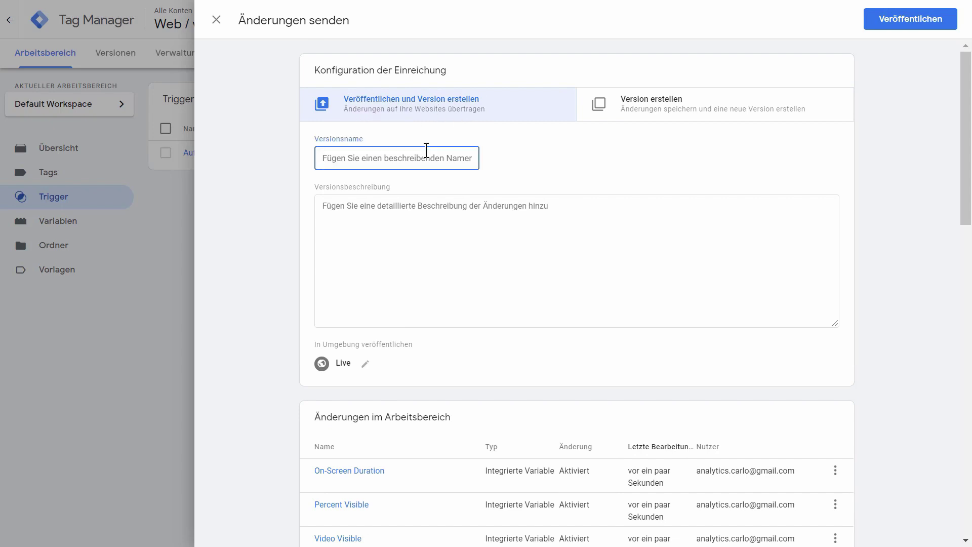
pyautogui.write('Google Analytics Setup')
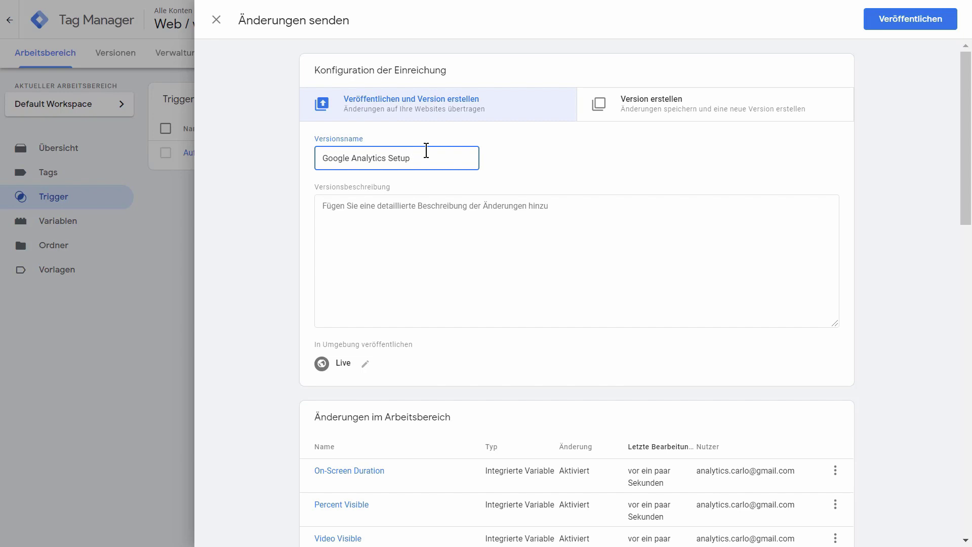
# Step: Enter the version description "Haben GA eingerichtet und alle Trigger hinzugefügt. Facebook Pixel ist entfernt worden." on two lines
pyautogui.click(467, 302)
pyautogui.write('H')
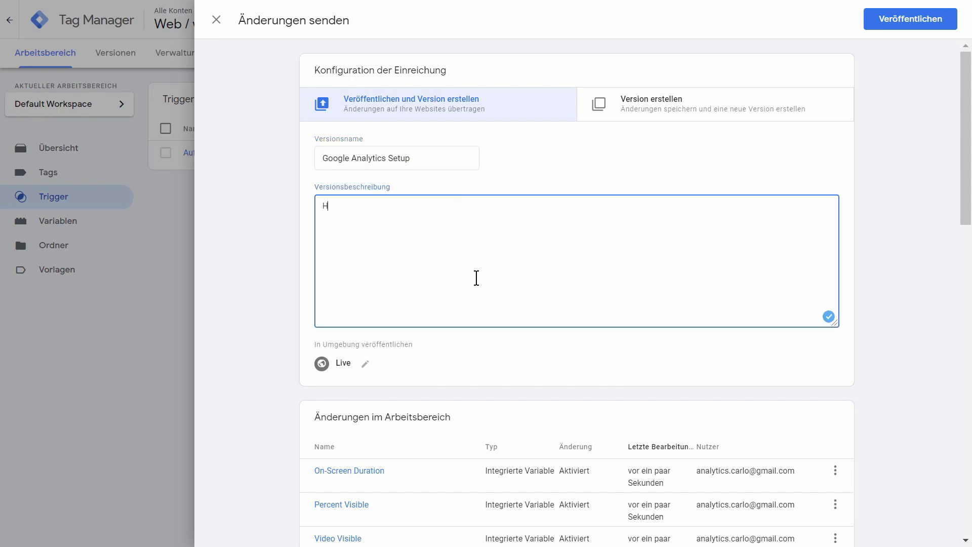
pyautogui.write('aben GA eingerichtet und alle Trigger hinzugefügt.')
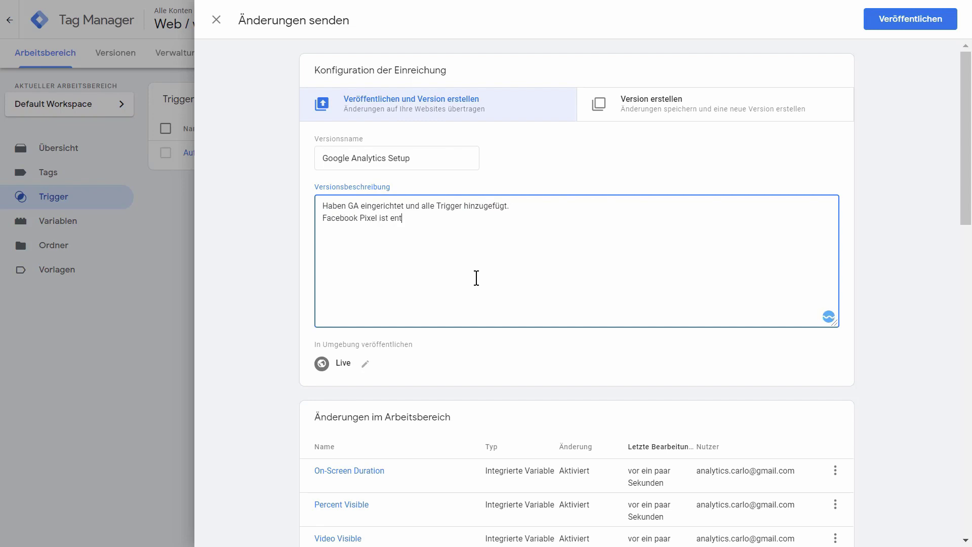
pyautogui.write('word')
# Step: Check the listed workspace changes once more and publish the version to the Live environment
pyautogui.scroll(-5, 495, 293)
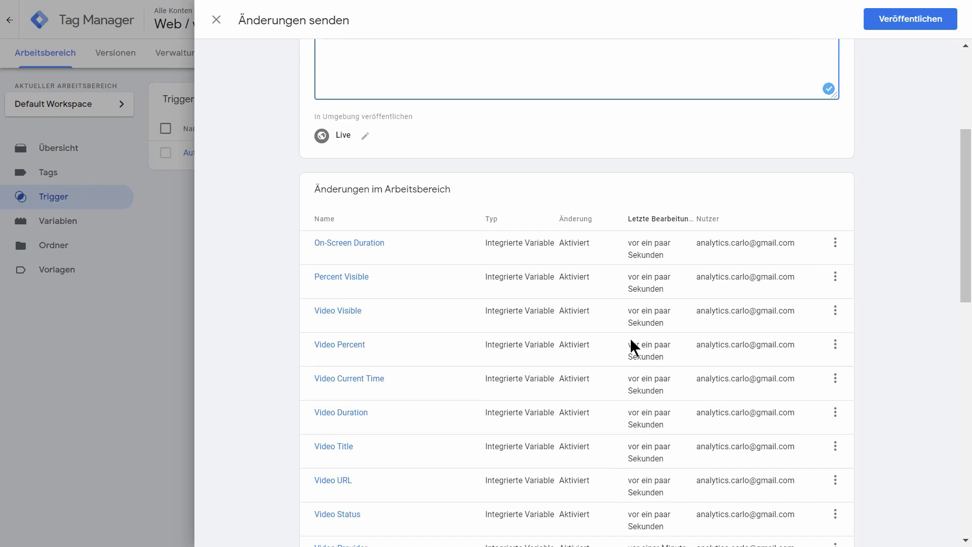
pyautogui.scroll(5, 613, 345)
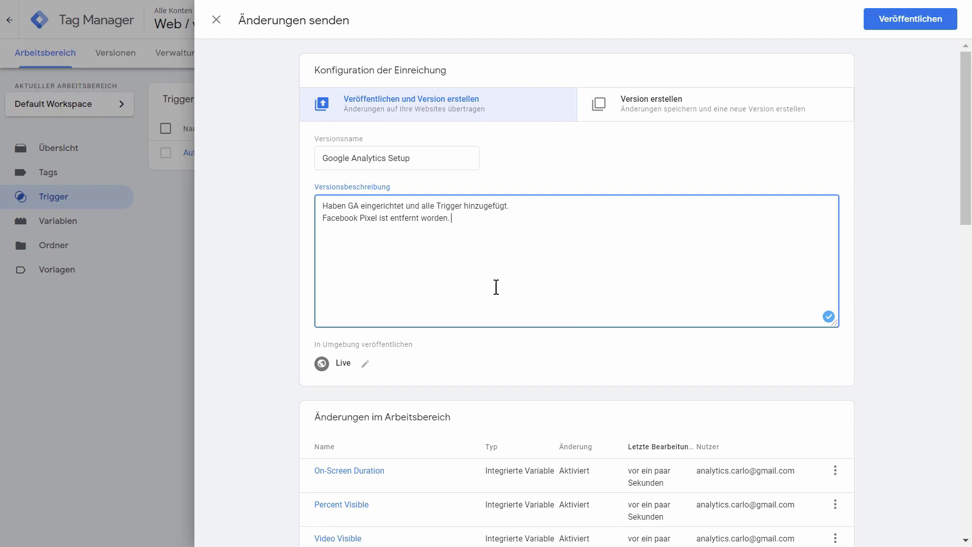
pyautogui.click(885, 21)
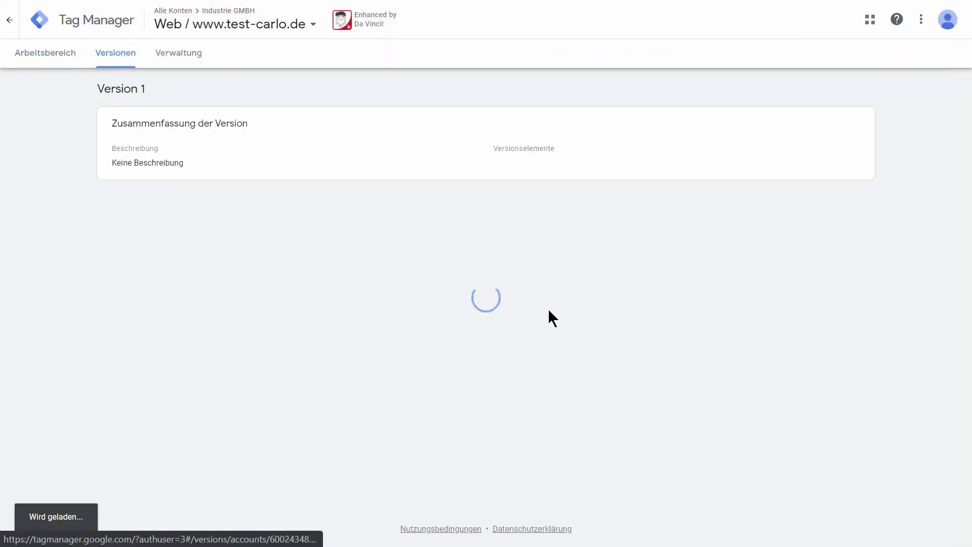
# Step: Review the published version's summary, version changes, tags and triggers
pyautogui.scroll(-10, 235, 296)
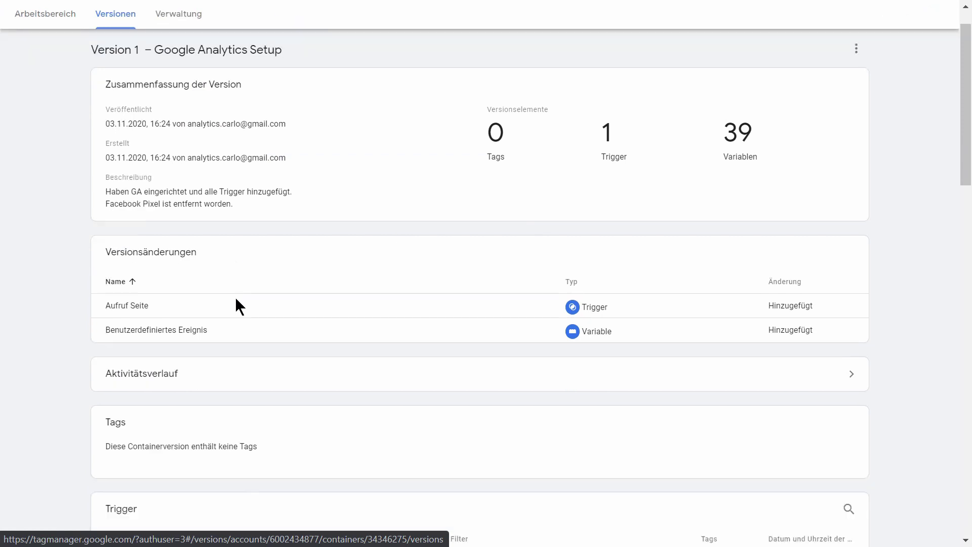
pyautogui.scroll(10, 235, 296)
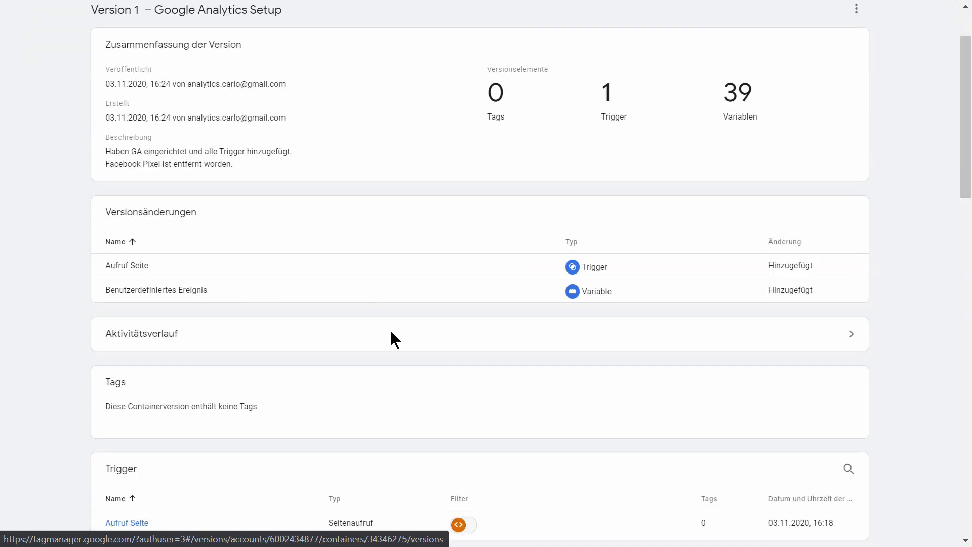
pyautogui.scroll(2, 429, 346)
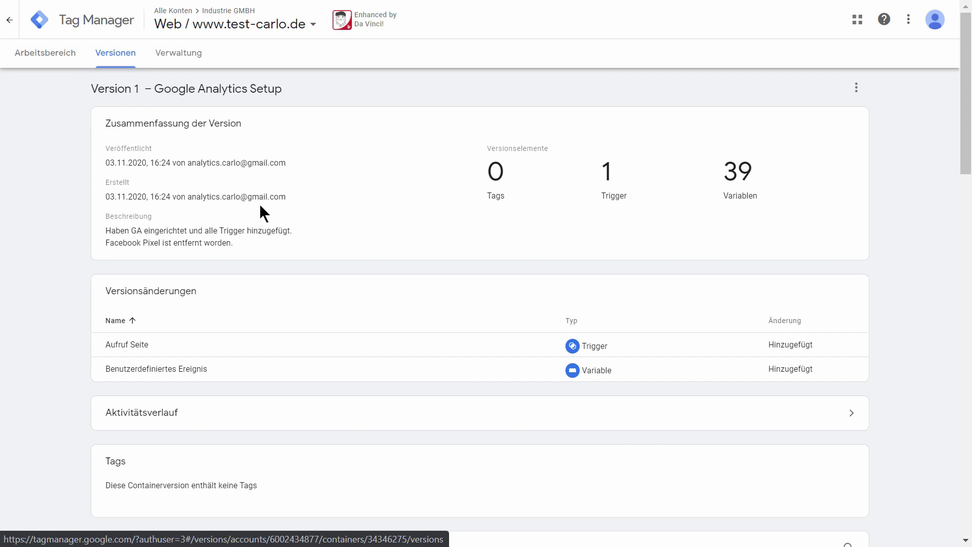
# Step: Show the container's list of versions, examine the details of the Google Analytics Setup version, and close them
pyautogui.click(159, 58)
pyautogui.click(116, 57)
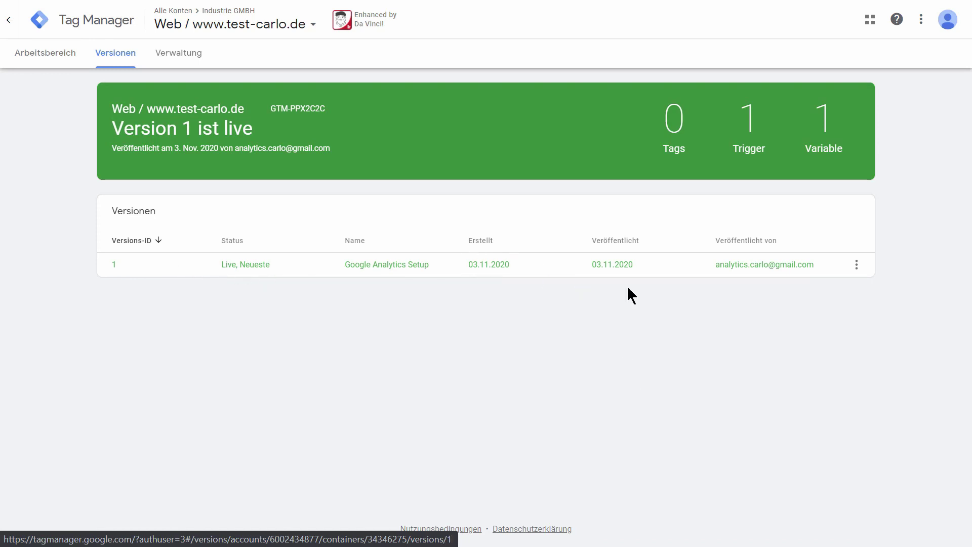
pyautogui.click(410, 277)
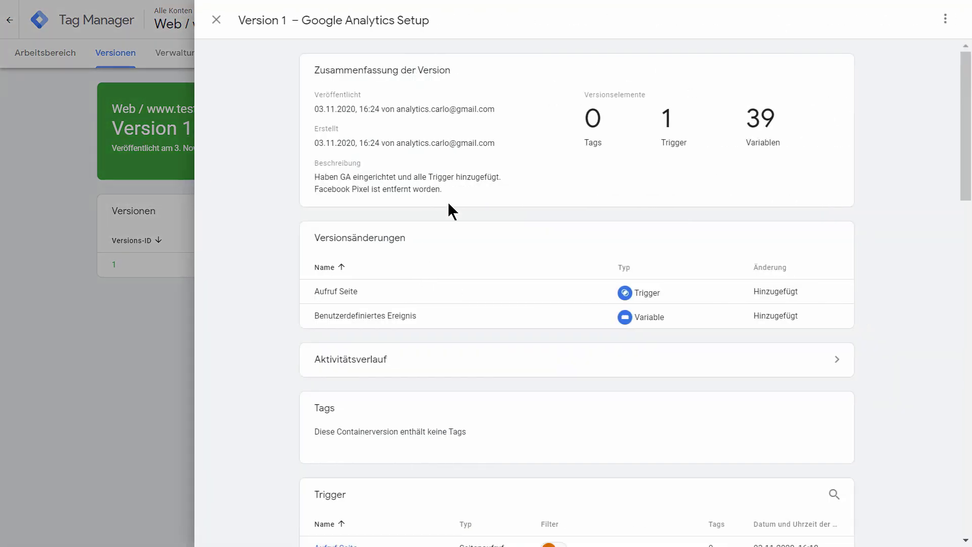
pyautogui.scroll(-8, 480, 280)
pyautogui.scroll(7, 481, 283)
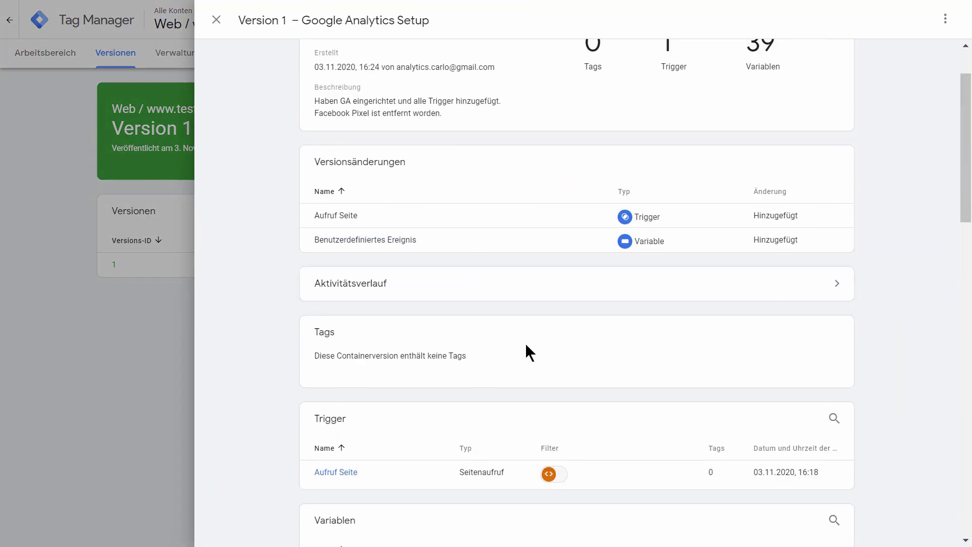
pyautogui.click(131, 334)
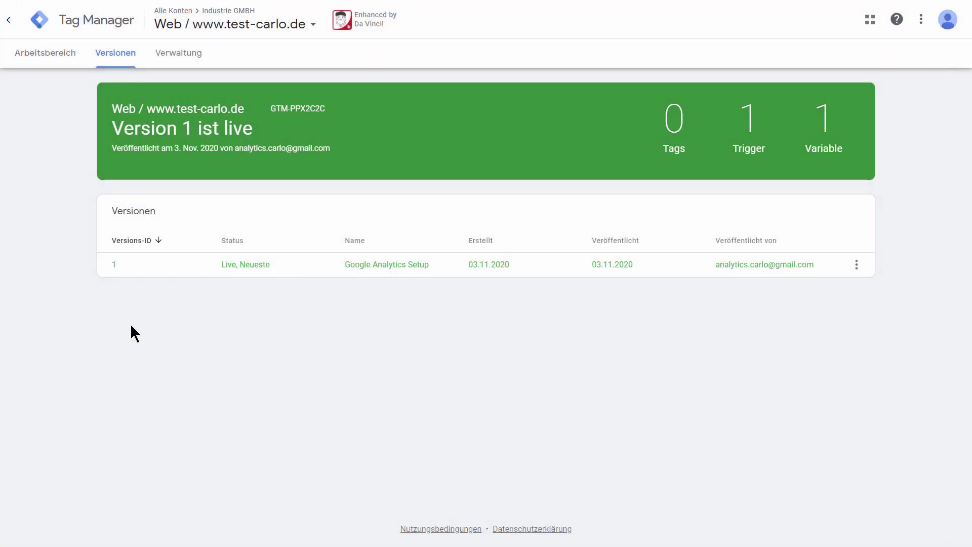